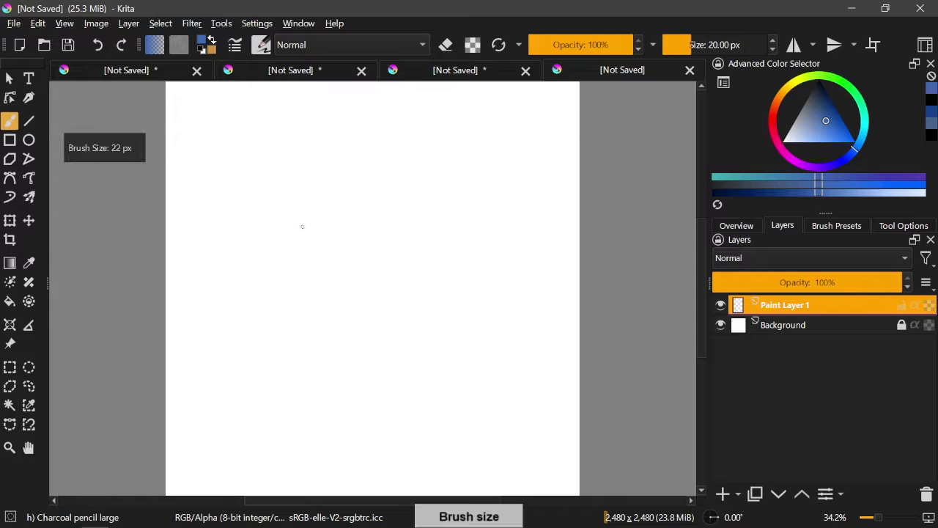
Step: Turn on horizontal mirroring and sketch a symmetrical round head with a vertical centre line using a 35 px charcoal pencil brush
{"action": "left_click_drag", "start_coordinate": [304, 210], "coordinate": [344, 211]}
{"action": "key", "text": "ctrl+z"}
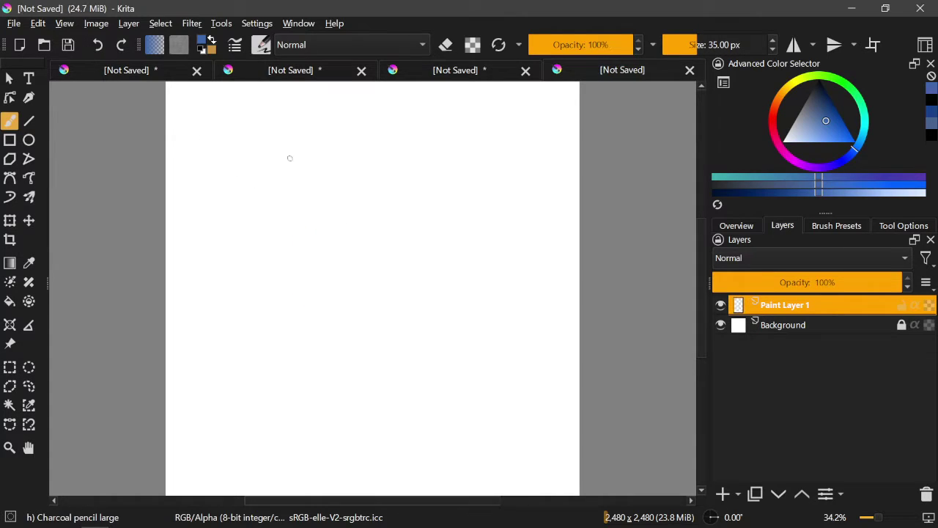
{"action": "left_click", "coordinate": [803, 46]}
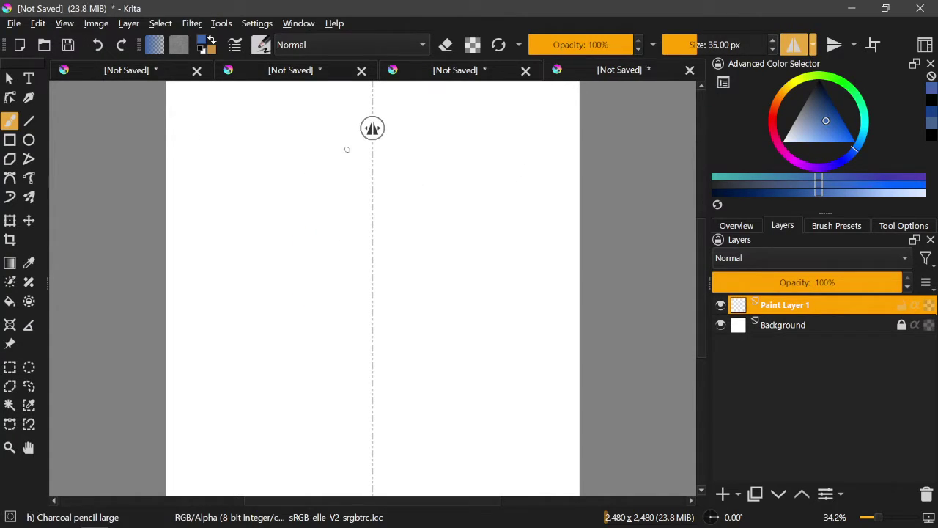
{"action": "mouse_move", "coordinate": [370, 149]}
{"action": "left_mouse_down"}
{"action": "mouse_move", "coordinate": [326, 171]}
{"action": "mouse_move", "coordinate": [357, 177]}
{"action": "mouse_move", "coordinate": [310, 211]}
{"action": "mouse_move", "coordinate": [329, 217]}
{"action": "mouse_move", "coordinate": [315, 252]}
{"action": "left_mouse_up"}
{"action": "mouse_move", "coordinate": [308, 209]}
{"action": "left_mouse_down"}
{"action": "mouse_move", "coordinate": [308, 268]}
{"action": "mouse_move", "coordinate": [373, 297]}
{"action": "mouse_move", "coordinate": [291, 255]}
{"action": "mouse_move", "coordinate": [293, 220]}
{"action": "mouse_move", "coordinate": [315, 173]}
{"action": "mouse_move", "coordinate": [396, 147]}
{"action": "mouse_move", "coordinate": [373, 185]}
{"action": "mouse_move", "coordinate": [372, 287]}
{"action": "left_mouse_up"}
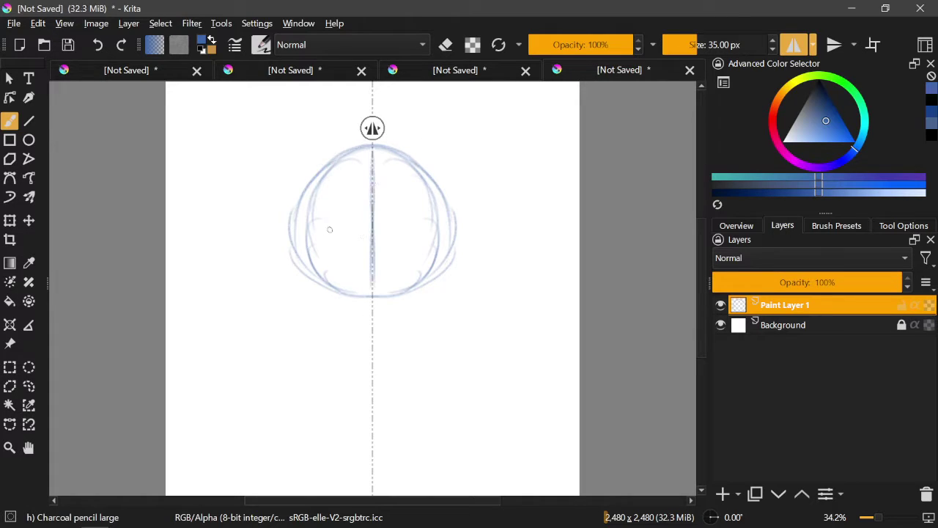
Step: Sketch a slightly downward-curving horizontal guideline across the face, below the middle of the head
{"action": "left_click_drag", "start_coordinate": [326, 229], "coordinate": [433, 227]}
{"action": "left_click", "coordinate": [97, 45]}
{"action": "left_click_drag", "start_coordinate": [302, 233], "coordinate": [432, 228]}
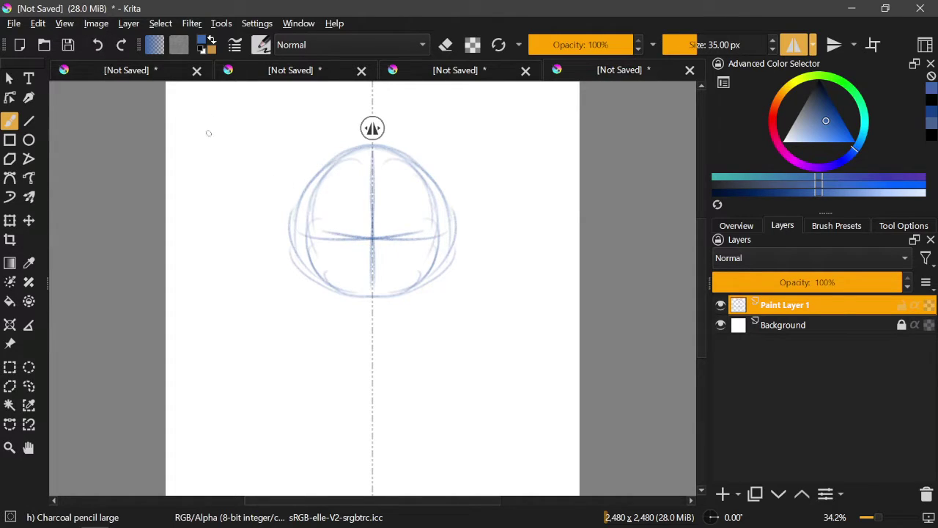
{"action": "key", "text": "ctrl+z"}
{"action": "left_click_drag", "start_coordinate": [306, 232], "coordinate": [415, 241]}
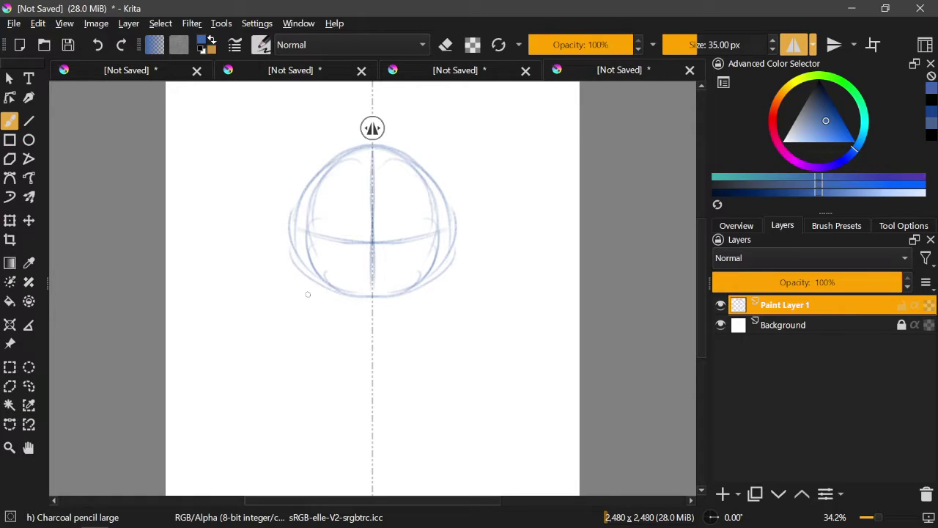
Step: Sketch the long neck and body sides running down from the head, with curved chest fur and inner leg lines
{"action": "left_click_drag", "start_coordinate": [301, 272], "coordinate": [298, 350]}
{"action": "mouse_move", "coordinate": [293, 359]}
{"action": "left_mouse_down"}
{"action": "mouse_move", "coordinate": [284, 420]}
{"action": "mouse_move", "coordinate": [297, 492]}
{"action": "left_mouse_up"}
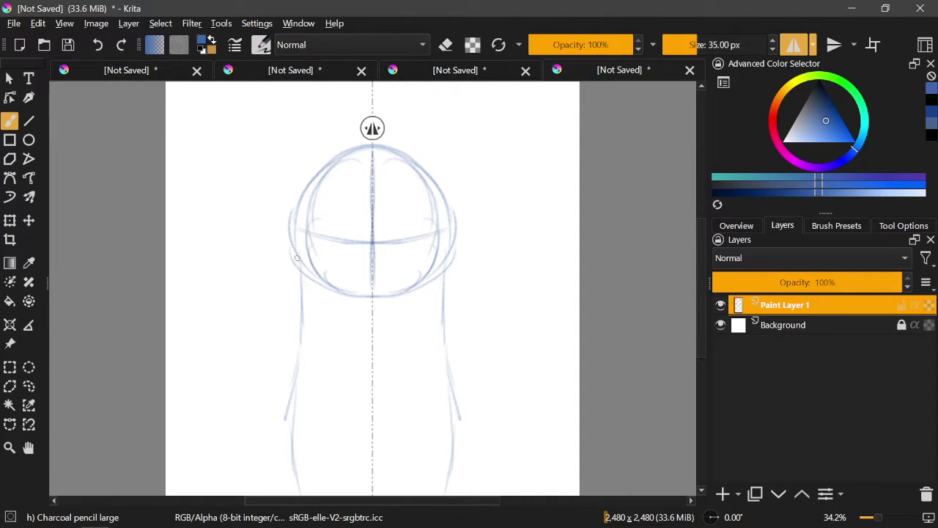
{"action": "left_click_drag", "start_coordinate": [296, 243], "coordinate": [288, 494]}
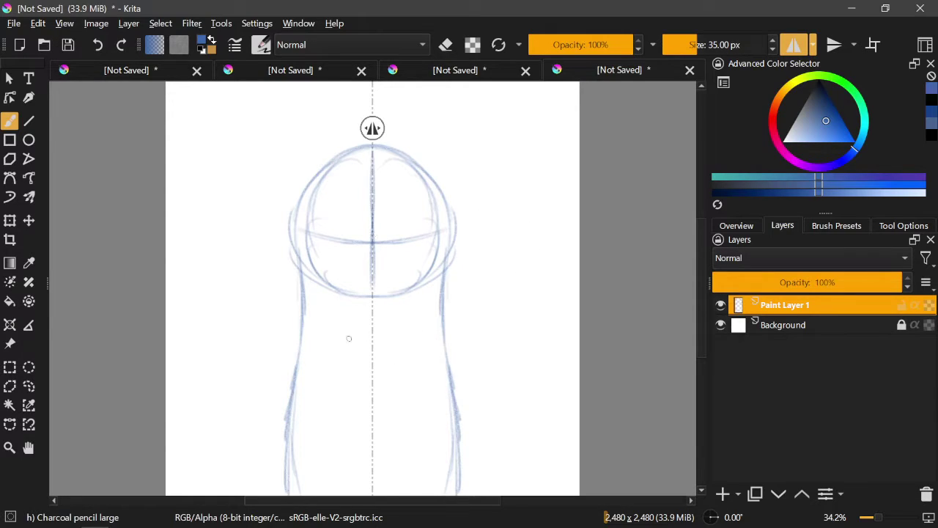
{"action": "mouse_move", "coordinate": [331, 327]}
{"action": "left_mouse_down"}
{"action": "mouse_move", "coordinate": [352, 383]}
{"action": "mouse_move", "coordinate": [322, 459]}
{"action": "left_mouse_up"}
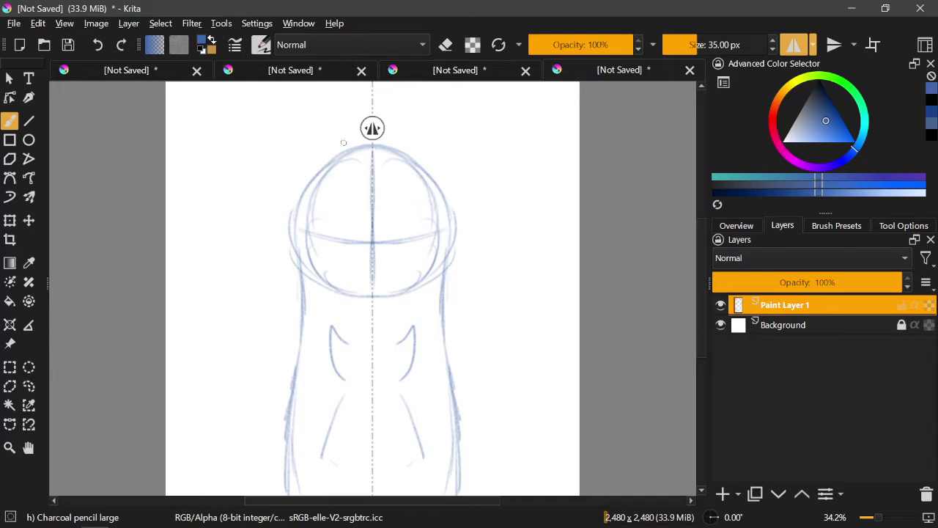
Step: Sketch large pointed ears with inner ear lines and jagged tufts of cheek fur beside the head
{"action": "mouse_move", "coordinate": [350, 147]}
{"action": "left_mouse_down"}
{"action": "mouse_move", "coordinate": [319, 126]}
{"action": "mouse_move", "coordinate": [251, 108]}
{"action": "mouse_move", "coordinate": [258, 220]}
{"action": "mouse_move", "coordinate": [303, 284]}
{"action": "left_mouse_up"}
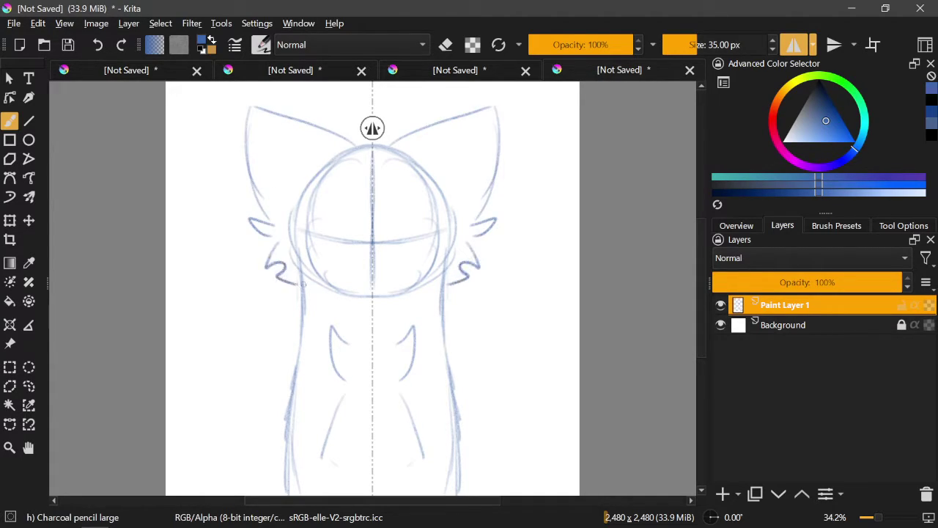
{"action": "mouse_move", "coordinate": [291, 229]}
{"action": "left_mouse_down"}
{"action": "mouse_move", "coordinate": [283, 172]}
{"action": "mouse_move", "coordinate": [258, 131]}
{"action": "left_mouse_up"}
{"action": "mouse_move", "coordinate": [327, 216]}
{"action": "left_mouse_down"}
{"action": "mouse_move", "coordinate": [364, 178]}
{"action": "mouse_move", "coordinate": [380, 179]}
{"action": "mouse_move", "coordinate": [369, 178]}
{"action": "mouse_move", "coordinate": [365, 226]}
{"action": "mouse_move", "coordinate": [400, 236]}
{"action": "left_mouse_up"}
{"action": "left_click", "coordinate": [96, 44]}
{"action": "left_click", "coordinate": [96, 44]}
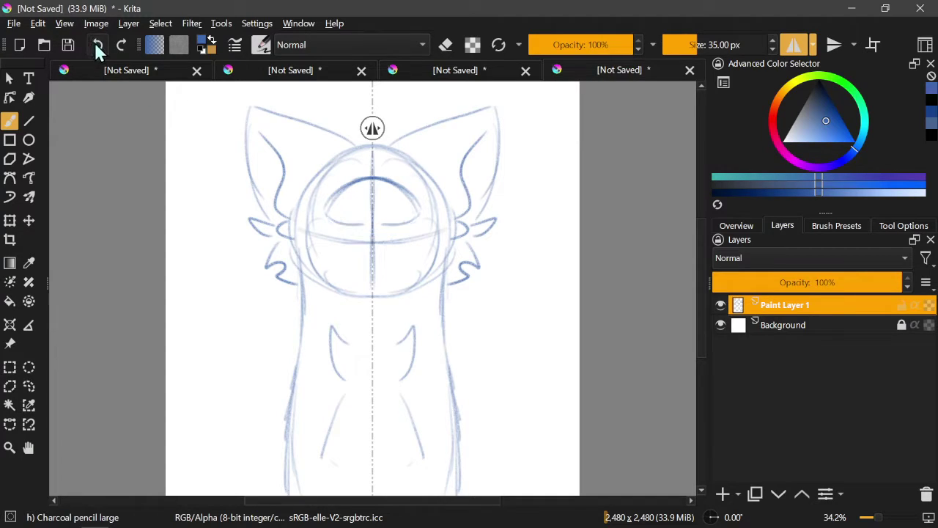
{"action": "left_click", "coordinate": [96, 44]}
{"action": "left_click", "coordinate": [96, 44]}
{"action": "left_click", "coordinate": [96, 44]}
{"action": "left_click", "coordinate": [96, 44]}
{"action": "left_click", "coordinate": [96, 44]}
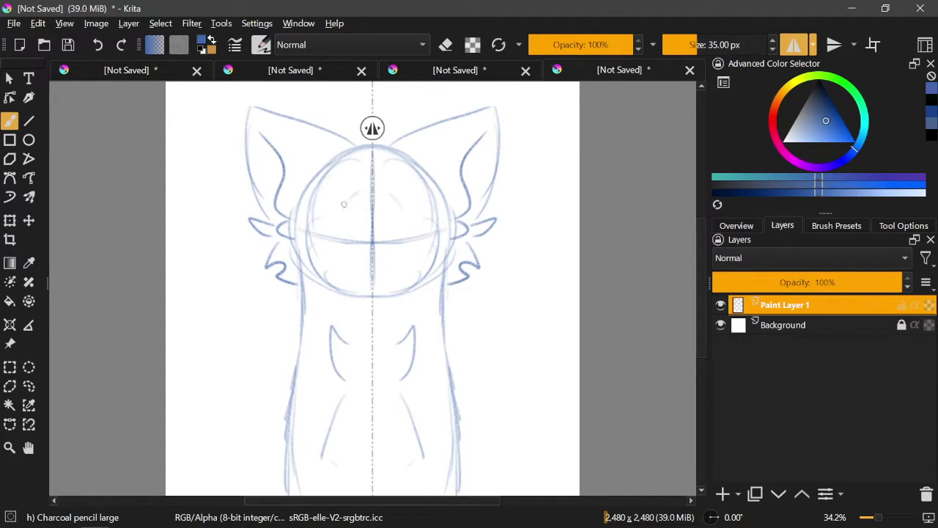
Step: Sketch a single almond-shaped eye in the centre of the face with a small X-shaped pupil
{"action": "mouse_move", "coordinate": [334, 213]}
{"action": "left_mouse_down"}
{"action": "mouse_move", "coordinate": [392, 195]}
{"action": "mouse_move", "coordinate": [327, 215]}
{"action": "mouse_move", "coordinate": [379, 237]}
{"action": "mouse_move", "coordinate": [349, 232]}
{"action": "mouse_move", "coordinate": [375, 220]}
{"action": "left_mouse_up"}
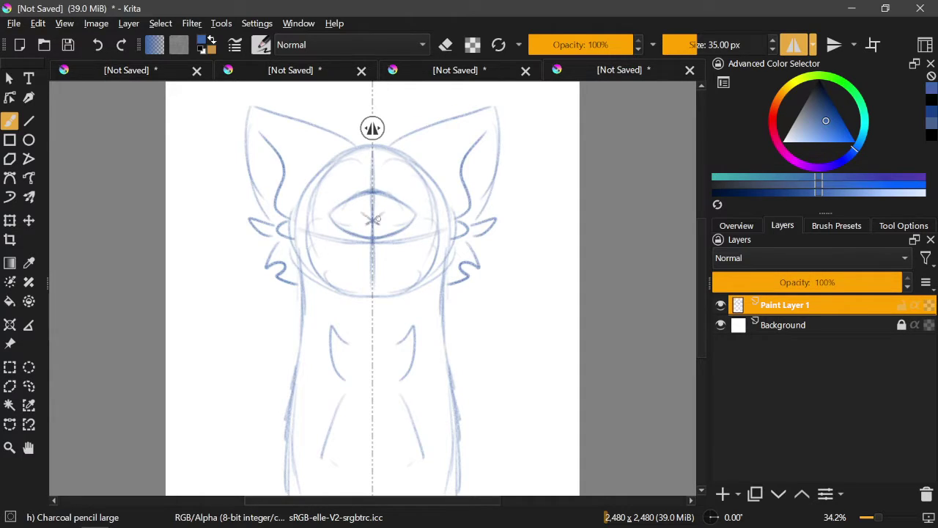
{"action": "left_click", "coordinate": [98, 45]}
{"action": "left_click", "coordinate": [98, 44]}
{"action": "left_click_drag", "start_coordinate": [364, 211], "coordinate": [376, 212]}
Step: Sketch a three-pointed crown with ball tips above the head and add shaggy fur along both sides of the body
{"action": "mouse_move", "coordinate": [333, 133]}
{"action": "left_mouse_down"}
{"action": "mouse_move", "coordinate": [356, 136]}
{"action": "mouse_move", "coordinate": [372, 96]}
{"action": "left_mouse_up"}
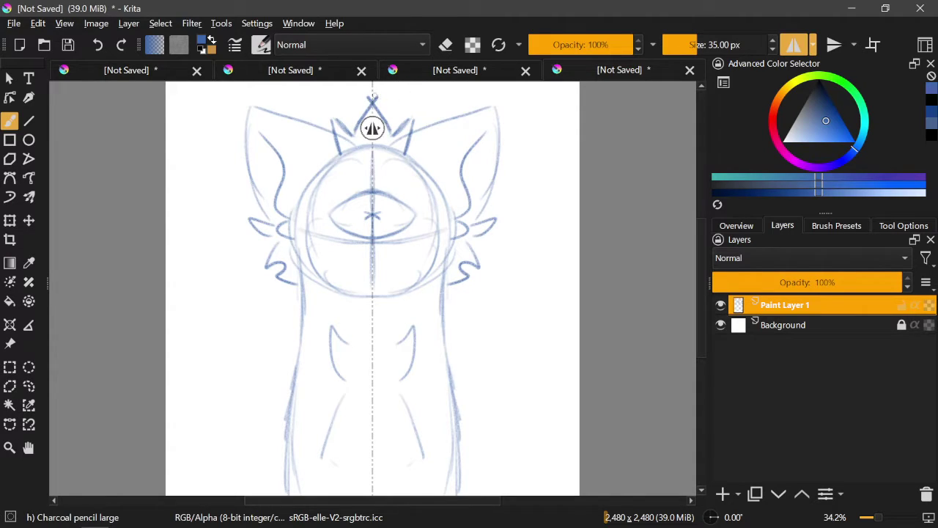
{"action": "left_click", "coordinate": [372, 96]}
{"action": "left_click", "coordinate": [330, 117]}
{"action": "mouse_move", "coordinate": [297, 282]}
{"action": "left_mouse_down"}
{"action": "mouse_move", "coordinate": [265, 372]}
{"action": "mouse_move", "coordinate": [286, 362]}
{"action": "mouse_move", "coordinate": [276, 411]}
{"action": "mouse_move", "coordinate": [290, 426]}
{"action": "mouse_move", "coordinate": [278, 437]}
{"action": "mouse_move", "coordinate": [288, 460]}
{"action": "mouse_move", "coordinate": [278, 465]}
{"action": "mouse_move", "coordinate": [303, 485]}
{"action": "left_mouse_up"}
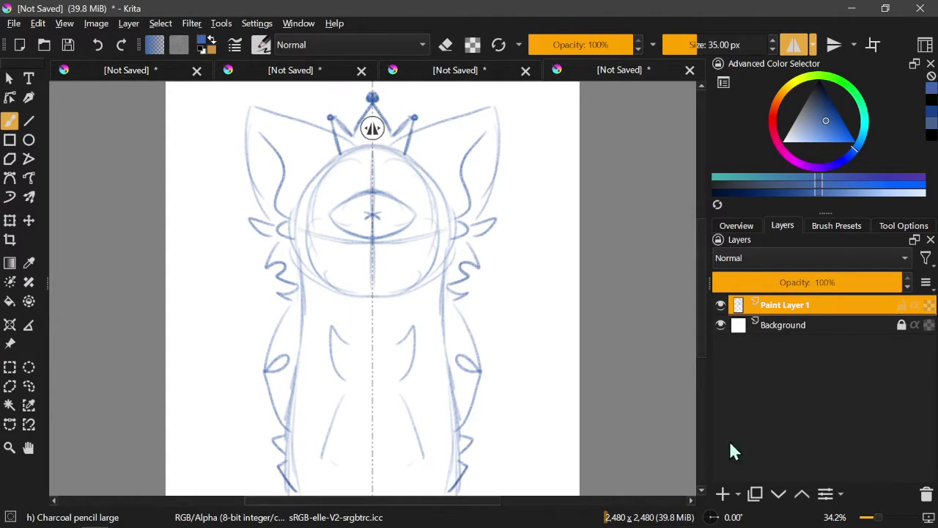
Step: Add a new paint layer, lower Paint Layer 1's opacity to 36%, and set black as the drawing colour on Paint Layer 2
{"action": "left_click", "coordinate": [723, 494]}
{"action": "left_click", "coordinate": [775, 332]}
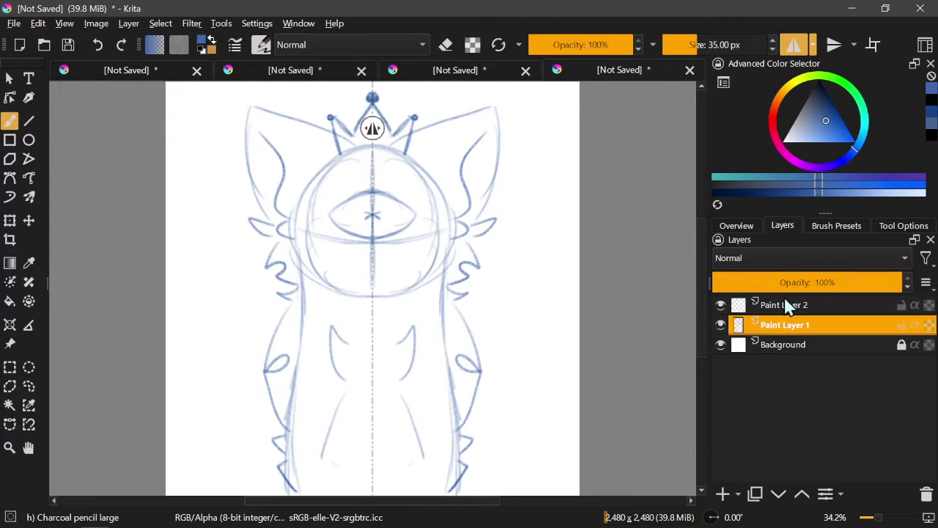
{"action": "left_click", "coordinate": [771, 283]}
{"action": "left_click", "coordinate": [789, 308]}
{"action": "key", "text": "d"}
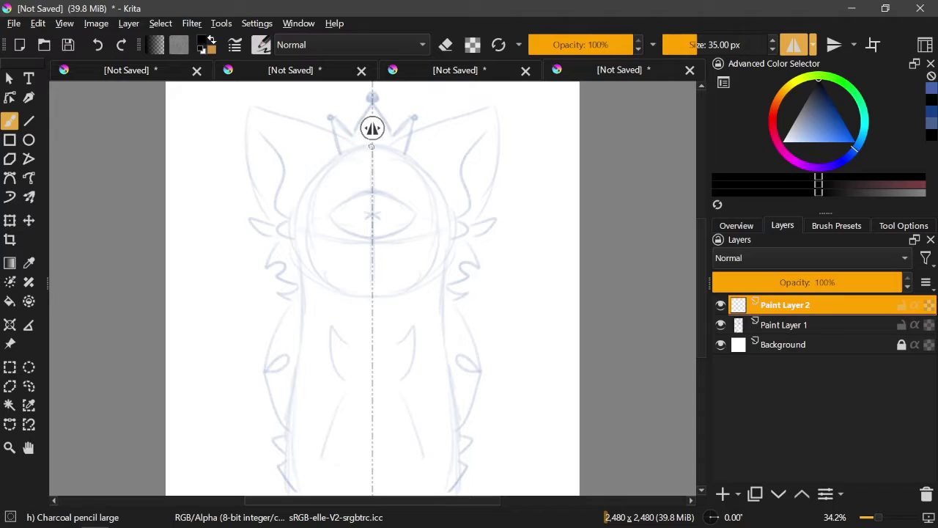
Step: Redraw the head top, ears and jagged outer fur down both sides of the body in black over the faded sketch
{"action": "mouse_move", "coordinate": [371, 147]}
{"action": "left_mouse_down"}
{"action": "mouse_move", "coordinate": [330, 164]}
{"action": "mouse_move", "coordinate": [340, 151]}
{"action": "mouse_move", "coordinate": [389, 145]}
{"action": "mouse_move", "coordinate": [253, 112]}
{"action": "mouse_move", "coordinate": [251, 190]}
{"action": "mouse_move", "coordinate": [268, 224]}
{"action": "mouse_move", "coordinate": [249, 214]}
{"action": "mouse_move", "coordinate": [278, 242]}
{"action": "mouse_move", "coordinate": [261, 267]}
{"action": "mouse_move", "coordinate": [285, 274]}
{"action": "mouse_move", "coordinate": [264, 282]}
{"action": "mouse_move", "coordinate": [286, 303]}
{"action": "mouse_move", "coordinate": [271, 310]}
{"action": "mouse_move", "coordinate": [284, 322]}
{"action": "mouse_move", "coordinate": [266, 346]}
{"action": "mouse_move", "coordinate": [289, 457]}
{"action": "mouse_move", "coordinate": [272, 450]}
{"action": "mouse_move", "coordinate": [296, 493]}
{"action": "left_mouse_up"}
{"action": "left_click_drag", "start_coordinate": [336, 315], "coordinate": [332, 365]}
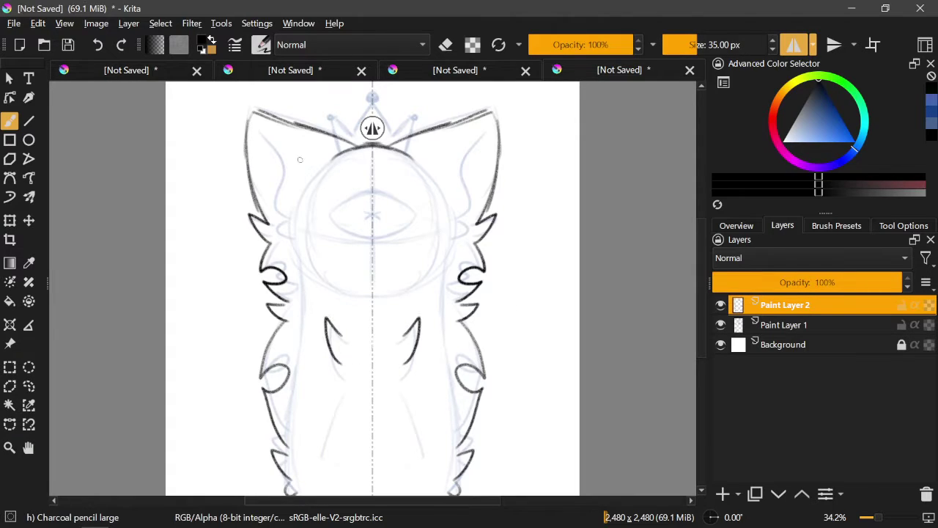
{"action": "left_click", "coordinate": [98, 46]}
{"action": "left_click", "coordinate": [98, 46]}
{"action": "left_click", "coordinate": [99, 46]}
{"action": "mouse_move", "coordinate": [287, 318]}
{"action": "left_mouse_down"}
{"action": "mouse_move", "coordinate": [254, 381]}
{"action": "mouse_move", "coordinate": [280, 442]}
{"action": "mouse_move", "coordinate": [266, 436]}
{"action": "mouse_move", "coordinate": [266, 471]}
{"action": "mouse_move", "coordinate": [264, 494]}
{"action": "left_mouse_up"}
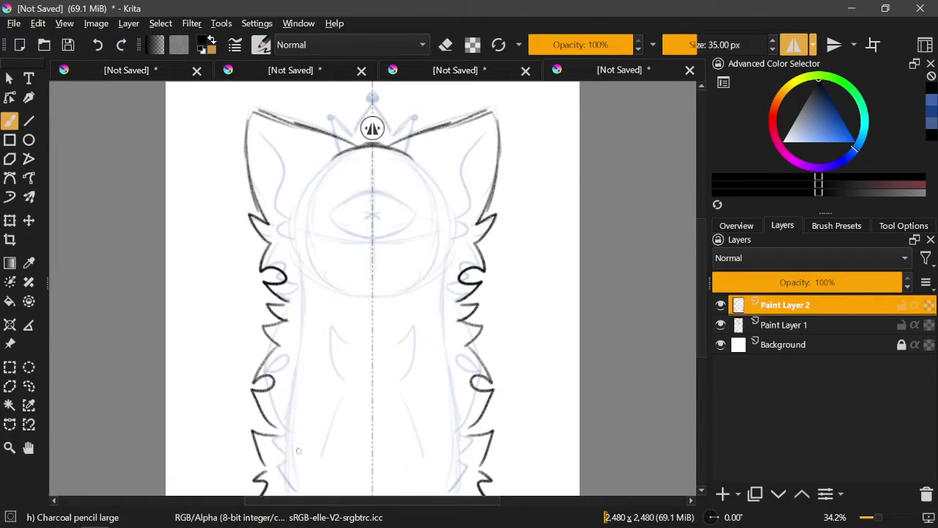
Step: Draw the pointed chest tufts and the inner leg fur with curls in black
{"action": "left_click", "coordinate": [720, 325]}
{"action": "left_click", "coordinate": [720, 325]}
{"action": "mouse_move", "coordinate": [350, 338]}
{"action": "left_mouse_down"}
{"action": "mouse_move", "coordinate": [327, 341]}
{"action": "mouse_move", "coordinate": [323, 399]}
{"action": "mouse_move", "coordinate": [337, 456]}
{"action": "mouse_move", "coordinate": [319, 492]}
{"action": "mouse_move", "coordinate": [337, 491]}
{"action": "left_mouse_up"}
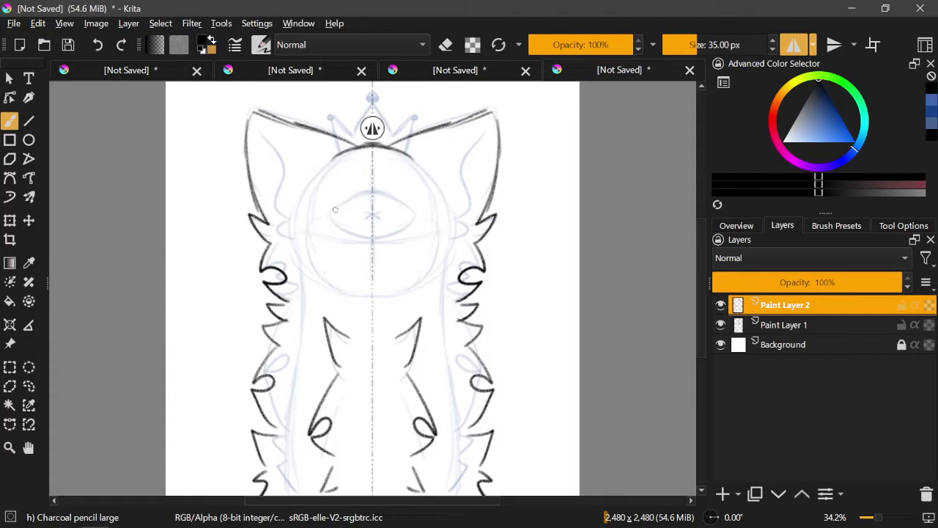
Step: Redraw the almond eye with its X pupil, the inner ear lines and the three-pointed crown in black
{"action": "left_click_drag", "start_coordinate": [333, 208], "coordinate": [372, 184]}
{"action": "mouse_move", "coordinate": [335, 211]}
{"action": "left_mouse_down"}
{"action": "mouse_move", "coordinate": [345, 226]}
{"action": "mouse_move", "coordinate": [372, 230]}
{"action": "mouse_move", "coordinate": [377, 214]}
{"action": "left_mouse_up"}
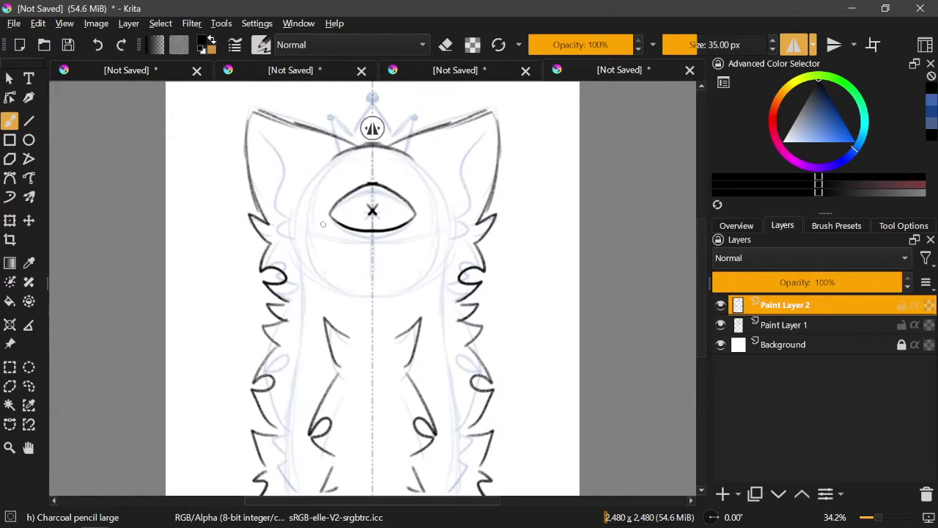
{"action": "mouse_move", "coordinate": [287, 231]}
{"action": "left_mouse_down"}
{"action": "mouse_move", "coordinate": [276, 217]}
{"action": "mouse_move", "coordinate": [282, 192]}
{"action": "mouse_move", "coordinate": [268, 134]}
{"action": "left_mouse_up"}
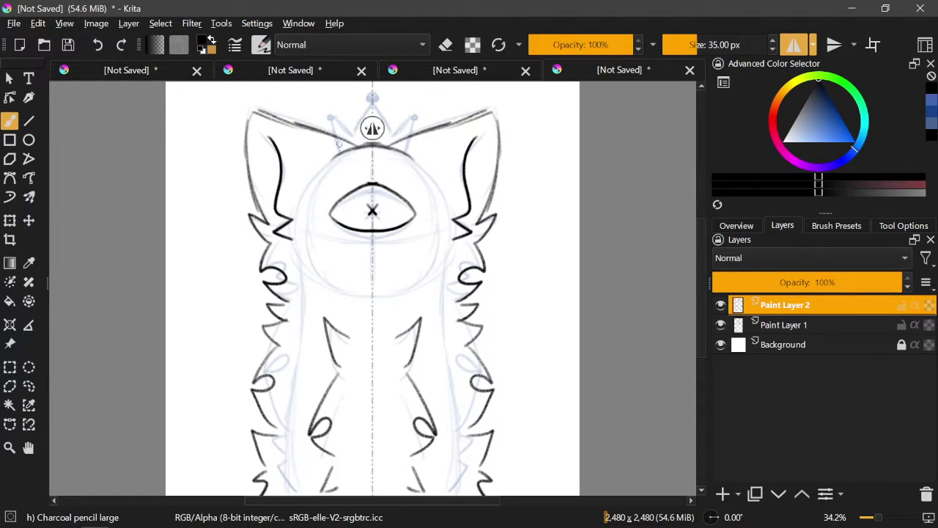
{"action": "mouse_move", "coordinate": [336, 150]}
{"action": "left_mouse_down"}
{"action": "mouse_move", "coordinate": [330, 116]}
{"action": "mouse_move", "coordinate": [349, 129]}
{"action": "mouse_move", "coordinate": [373, 102]}
{"action": "left_mouse_up"}
{"action": "mouse_move", "coordinate": [331, 125]}
{"action": "left_mouse_down"}
{"action": "mouse_move", "coordinate": [327, 115]}
{"action": "mouse_move", "coordinate": [371, 102]}
{"action": "left_mouse_up"}
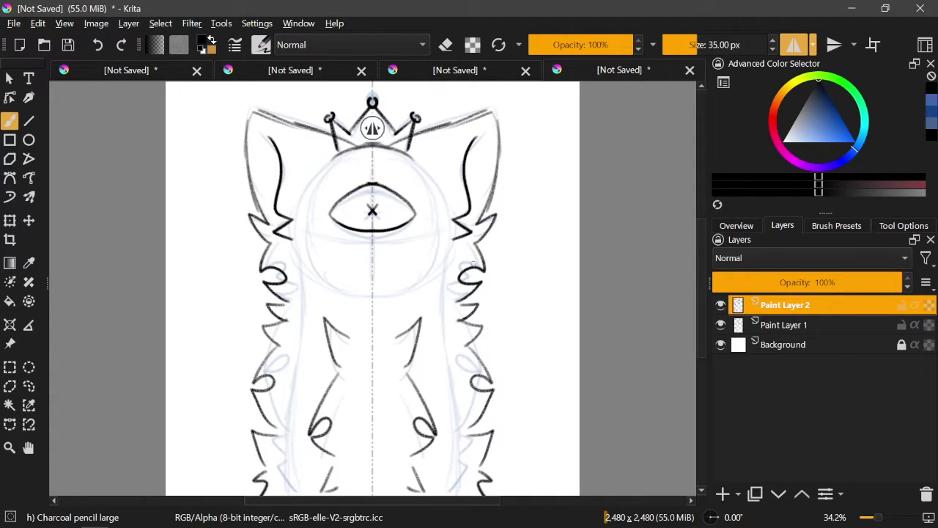
Step: Hide Paint Layer 1, lower Paint Layer 2's opacity to 32%, and add a new paint layer above it
{"action": "left_click", "coordinate": [779, 324]}
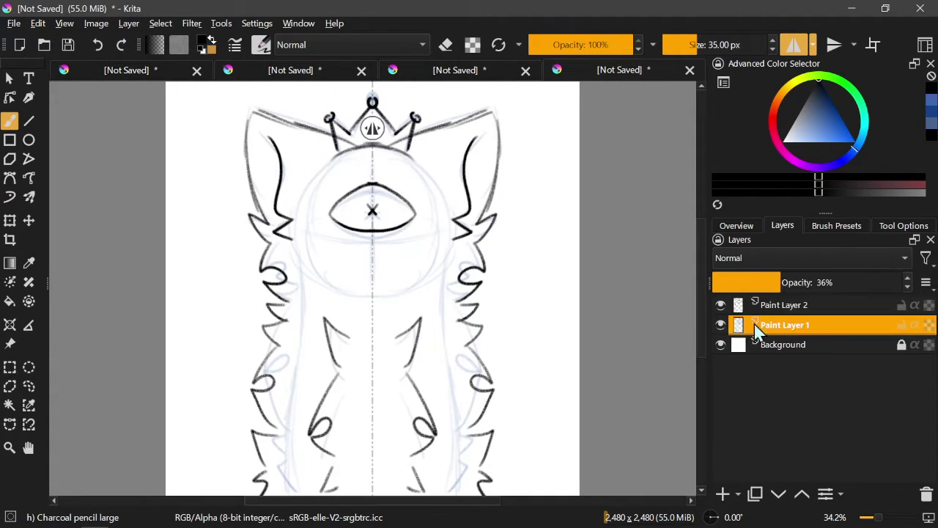
{"action": "left_click", "coordinate": [721, 325]}
{"action": "left_click", "coordinate": [763, 306]}
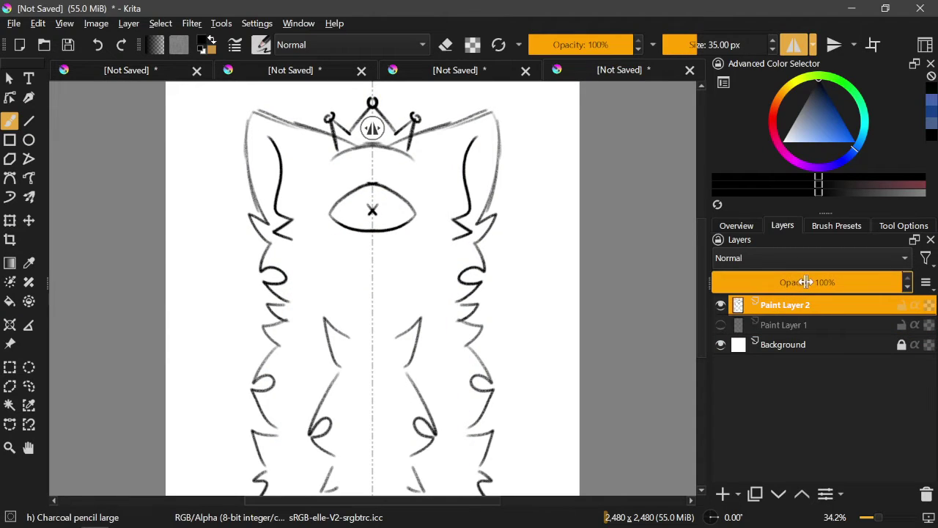
{"action": "left_click_drag", "start_coordinate": [779, 282], "coordinate": [776, 315]}
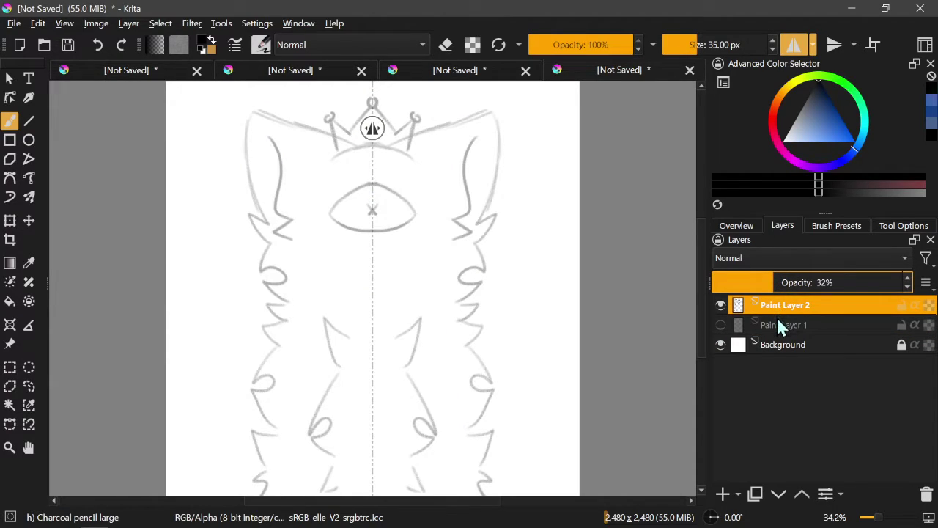
{"action": "left_click", "coordinate": [723, 494]}
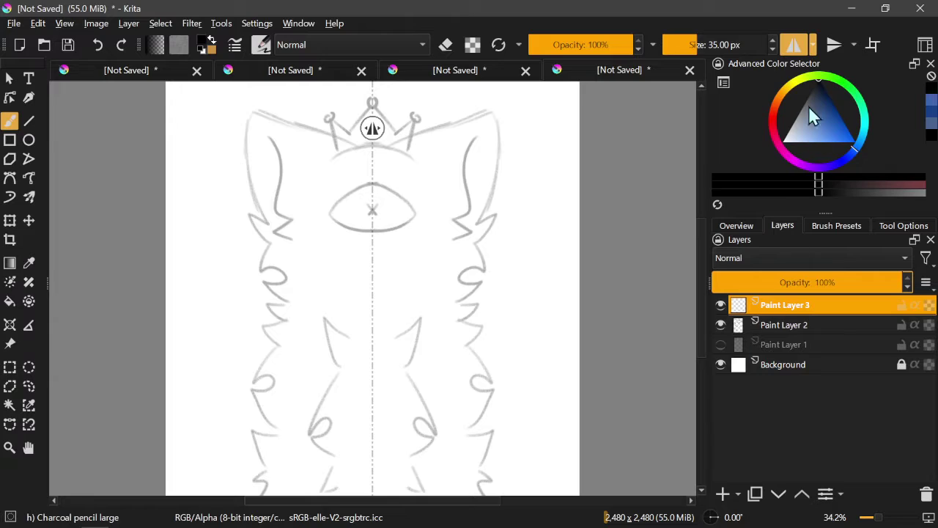
Step: Switch to the Charcoal Rock Soft brush and set its size to 73 px
{"action": "left_click", "coordinate": [261, 44]}
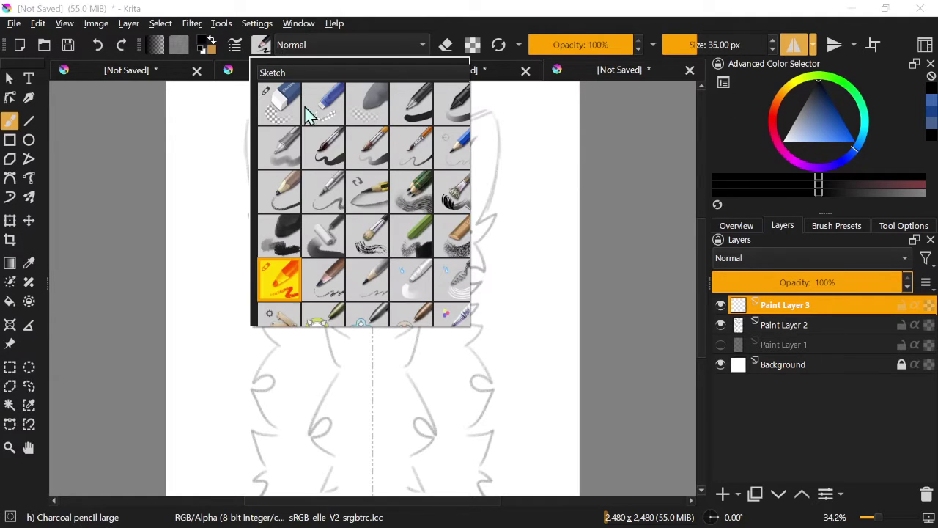
{"action": "left_click", "coordinate": [286, 238]}
{"action": "left_click", "coordinate": [169, 265]}
{"action": "key", "text": "bracketleft"}
{"action": "key", "text": "bracketleft"}
{"action": "key", "text": "bracketleft"}
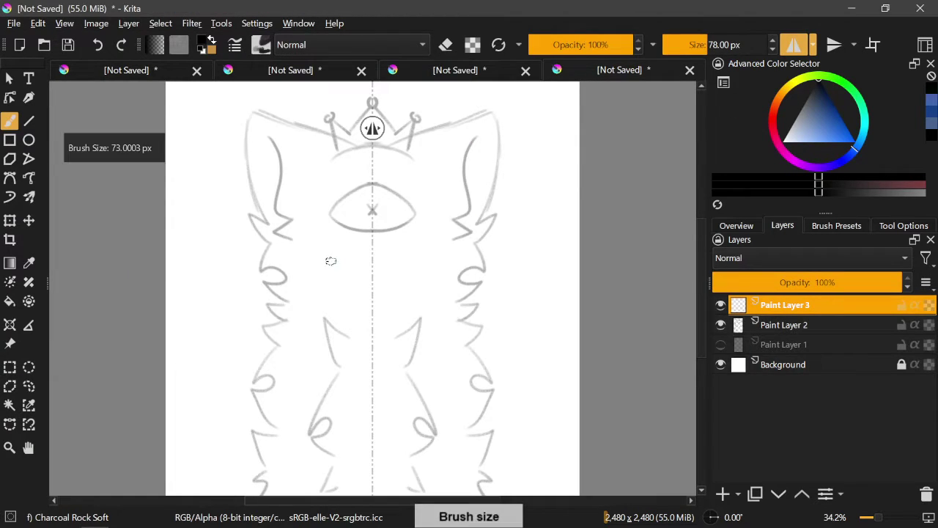
{"action": "key", "text": "bracketleft"}
{"action": "key", "text": "bracketleft"}
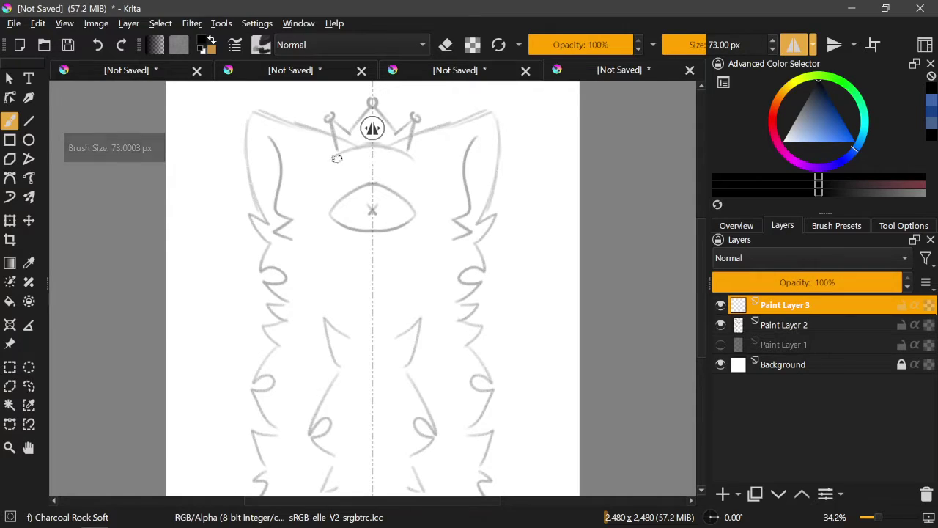
{"action": "left_click_drag", "start_coordinate": [329, 160], "coordinate": [373, 146]}
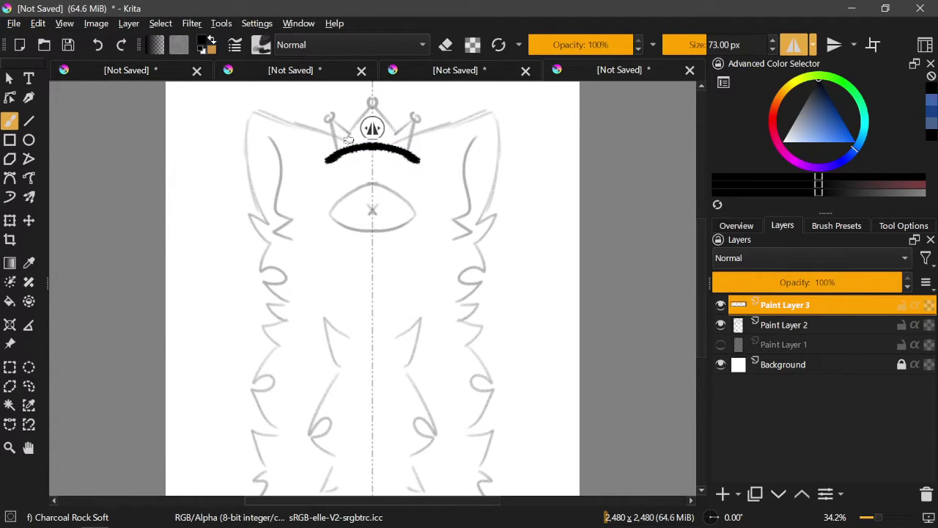
{"action": "mouse_move", "coordinate": [334, 154]}
{"action": "left_mouse_down"}
{"action": "mouse_move", "coordinate": [331, 125]}
{"action": "mouse_move", "coordinate": [351, 134]}
{"action": "mouse_move", "coordinate": [370, 108]}
{"action": "left_mouse_up"}
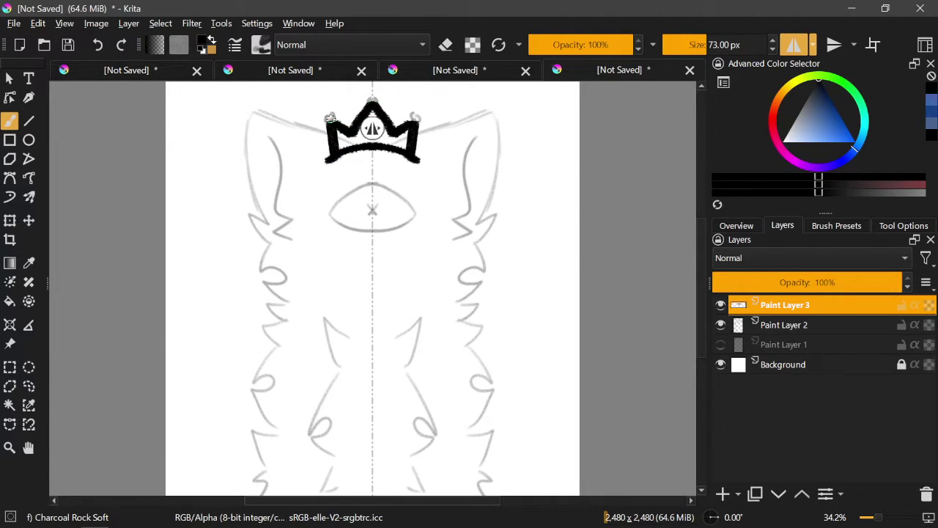
{"action": "left_click", "coordinate": [98, 45]}
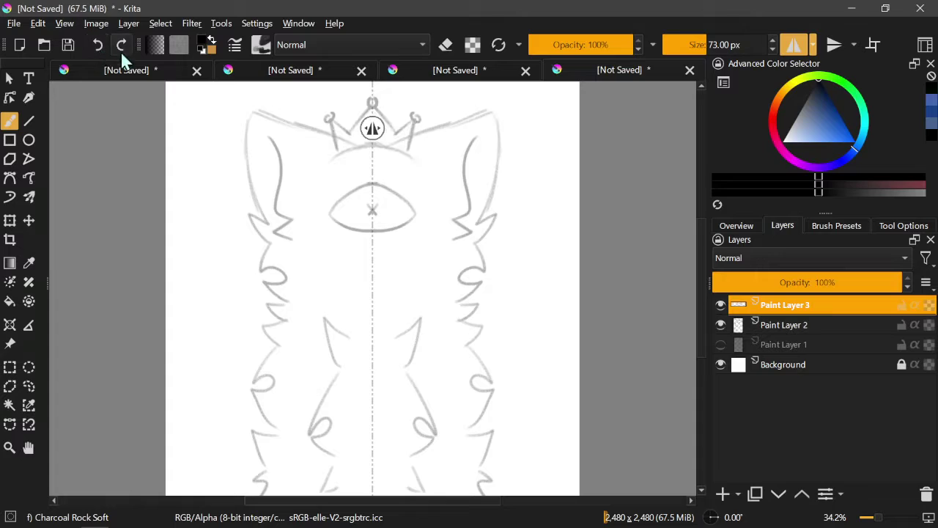
Step: Set the brush size to 41 px and ink the ball-tipped crown, the outer ears and the jagged side fur on Paint Layer 3
{"action": "key", "text": "bracketleft"}
{"action": "key", "text": "bracketleft"}
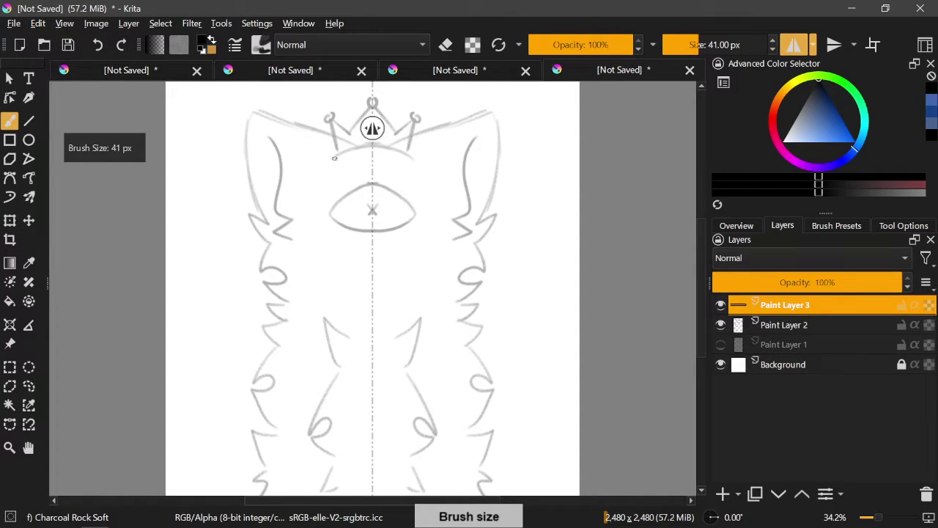
{"action": "mouse_move", "coordinate": [334, 158]}
{"action": "left_mouse_down"}
{"action": "mouse_move", "coordinate": [375, 146]}
{"action": "mouse_move", "coordinate": [337, 154]}
{"action": "mouse_move", "coordinate": [333, 124]}
{"action": "mouse_move", "coordinate": [351, 132]}
{"action": "mouse_move", "coordinate": [372, 98]}
{"action": "left_mouse_up"}
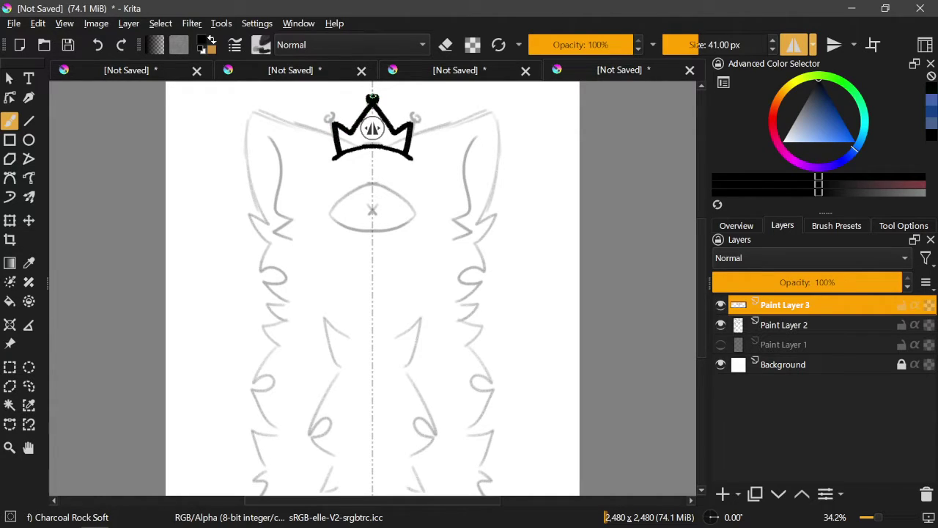
{"action": "left_click", "coordinate": [97, 45]}
{"action": "left_click_drag", "start_coordinate": [370, 100], "coordinate": [375, 94]}
{"action": "mouse_move", "coordinate": [330, 119]}
{"action": "left_mouse_down"}
{"action": "mouse_move", "coordinate": [261, 112]}
{"action": "mouse_move", "coordinate": [249, 125]}
{"action": "mouse_move", "coordinate": [247, 196]}
{"action": "mouse_move", "coordinate": [261, 226]}
{"action": "mouse_move", "coordinate": [240, 225]}
{"action": "mouse_move", "coordinate": [261, 268]}
{"action": "mouse_move", "coordinate": [246, 292]}
{"action": "mouse_move", "coordinate": [270, 302]}
{"action": "mouse_move", "coordinate": [244, 318]}
{"action": "mouse_move", "coordinate": [266, 353]}
{"action": "mouse_move", "coordinate": [243, 364]}
{"action": "mouse_move", "coordinate": [262, 386]}
{"action": "mouse_move", "coordinate": [241, 429]}
{"action": "mouse_move", "coordinate": [269, 447]}
{"action": "mouse_move", "coordinate": [243, 453]}
{"action": "mouse_move", "coordinate": [255, 502]}
{"action": "left_mouse_up"}
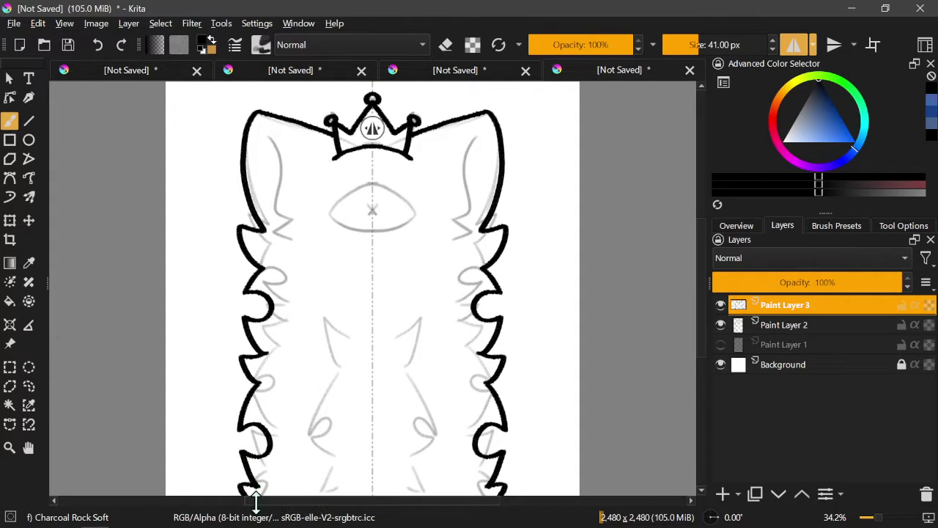
Step: Erase the outer ear edges and redraw them narrower, with a small fur tuft joining each ear to the side fur
{"action": "left_click", "coordinate": [722, 325]}
{"action": "left_click", "coordinate": [721, 324]}
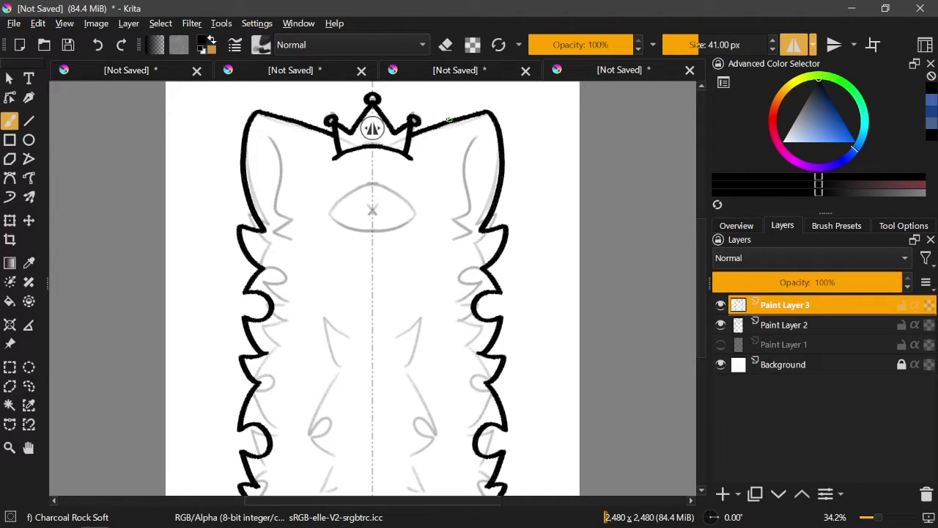
{"action": "key", "text": "e"}
{"action": "mouse_move", "coordinate": [251, 117]}
{"action": "left_mouse_down"}
{"action": "mouse_move", "coordinate": [242, 162]}
{"action": "mouse_move", "coordinate": [243, 153]}
{"action": "mouse_move", "coordinate": [259, 232]}
{"action": "left_mouse_up"}
{"action": "key", "text": "e"}
{"action": "mouse_move", "coordinate": [258, 113]}
{"action": "left_mouse_down"}
{"action": "mouse_move", "coordinate": [249, 138]}
{"action": "mouse_move", "coordinate": [258, 185]}
{"action": "mouse_move", "coordinate": [277, 217]}
{"action": "mouse_move", "coordinate": [256, 219]}
{"action": "mouse_move", "coordinate": [259, 231]}
{"action": "left_mouse_up"}
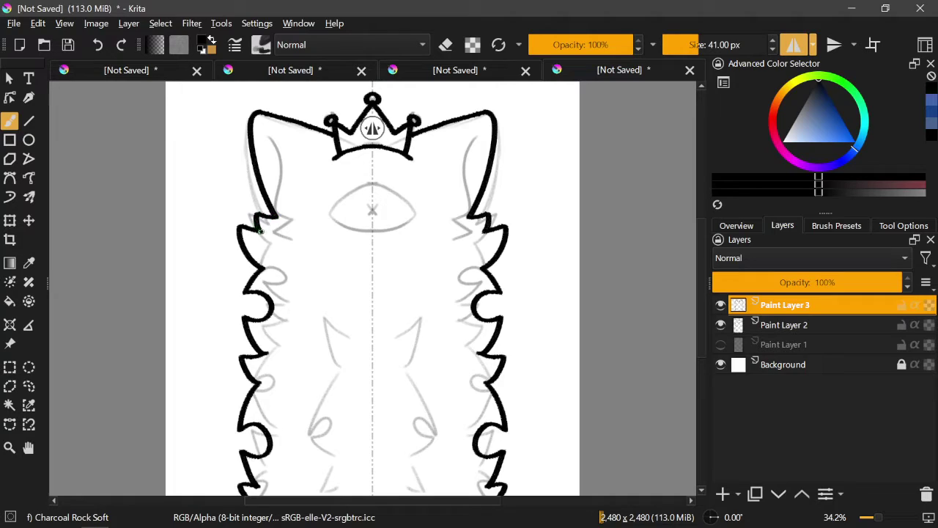
{"action": "left_click", "coordinate": [721, 325]}
{"action": "left_click", "coordinate": [722, 325]}
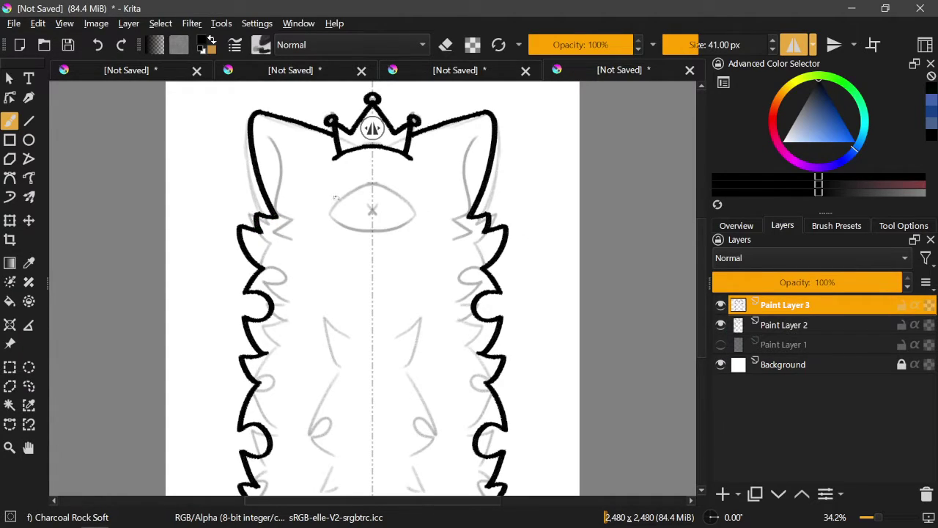
Step: Ink the almond eye over the sketch, reworking its lower lid, and add a bold X pupil
{"action": "left_click_drag", "start_coordinate": [329, 212], "coordinate": [373, 186]}
{"action": "left_click_drag", "start_coordinate": [329, 213], "coordinate": [371, 235]}
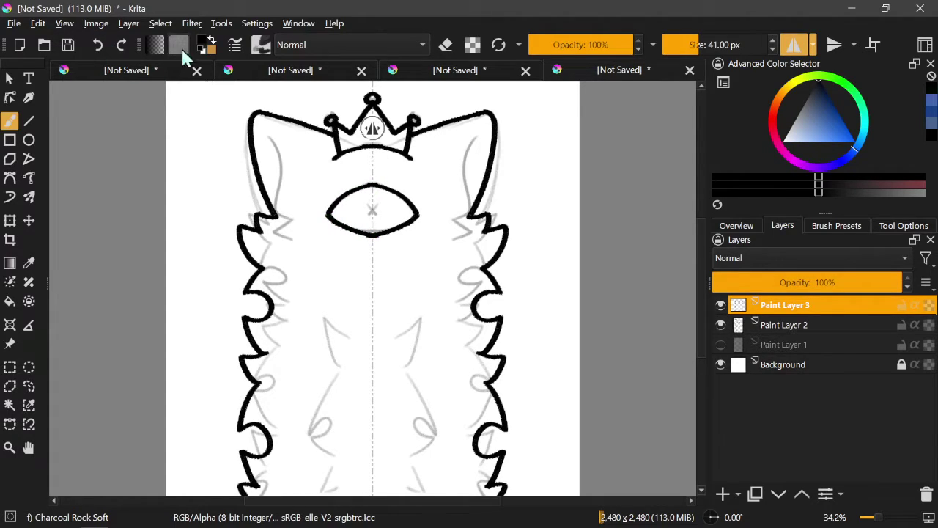
{"action": "key", "text": "ctrl+z"}
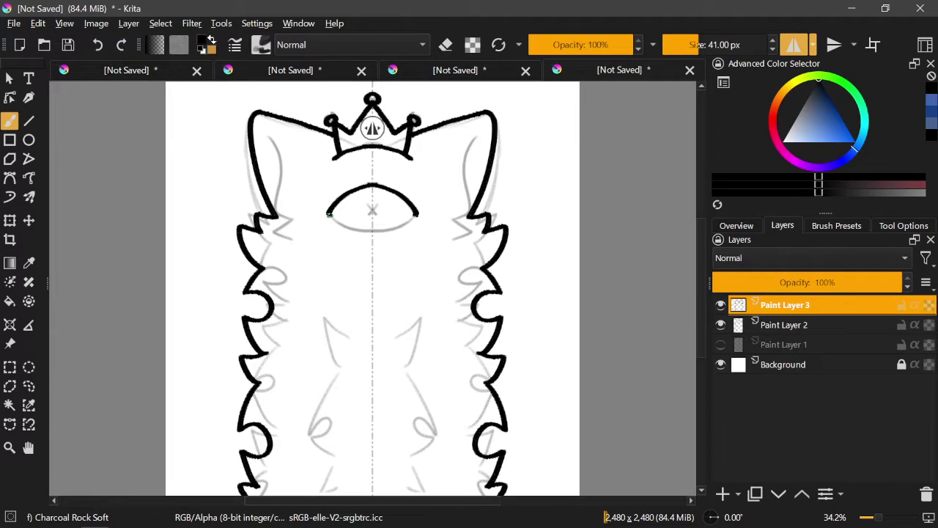
{"action": "left_click_drag", "start_coordinate": [329, 214], "coordinate": [365, 241]}
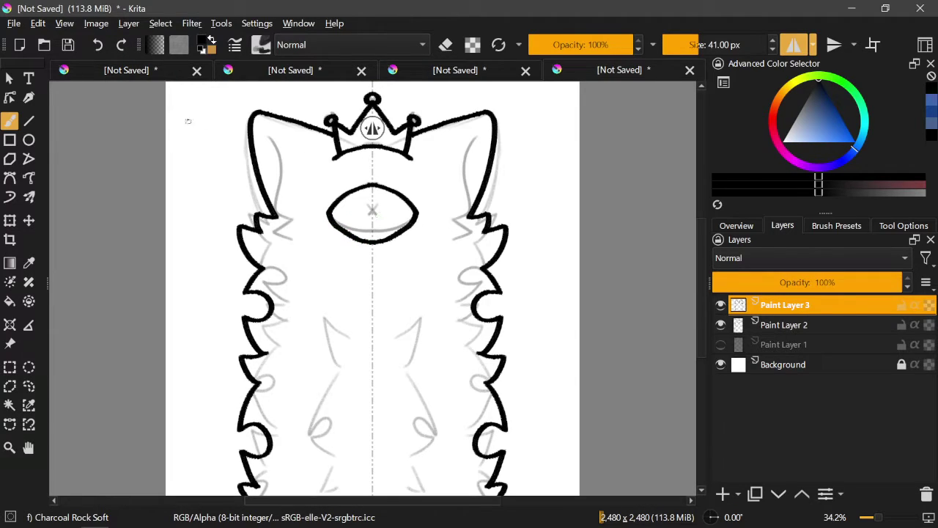
{"action": "left_click", "coordinate": [99, 44]}
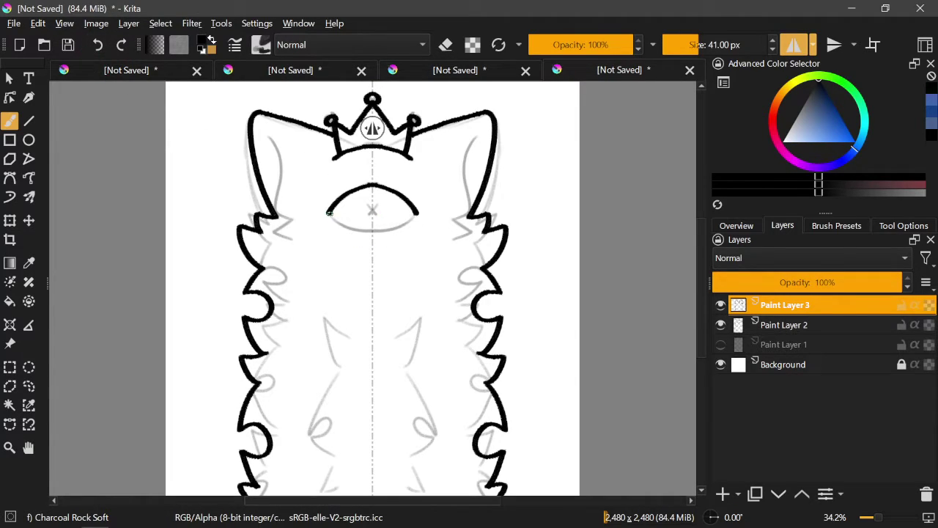
{"action": "left_click_drag", "start_coordinate": [339, 224], "coordinate": [362, 235]}
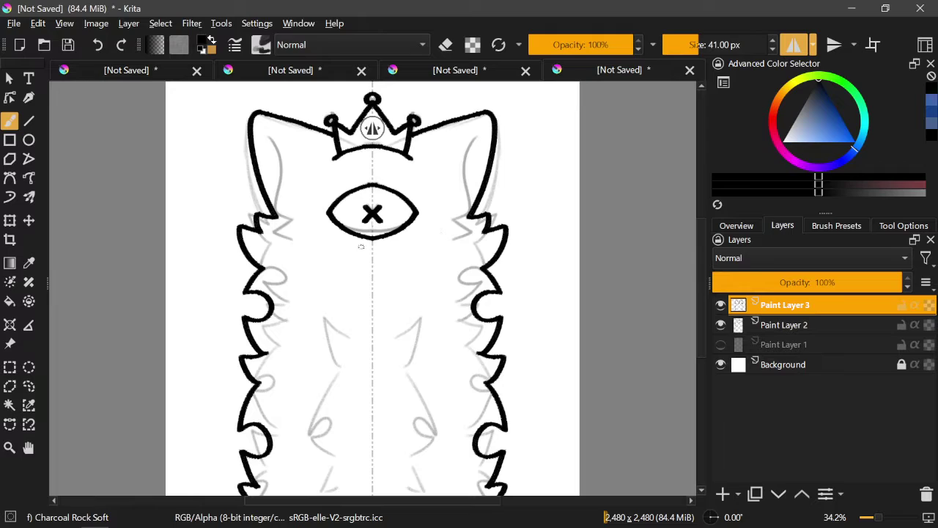
Step: Ink the mirrored inner fur lines of the lower body on Paint Layer 3 and compare them with the Paint Layer 2 sketch
{"action": "mouse_move", "coordinate": [352, 336]}
{"action": "left_mouse_down"}
{"action": "mouse_move", "coordinate": [323, 322]}
{"action": "mouse_move", "coordinate": [338, 374]}
{"action": "mouse_move", "coordinate": [308, 424]}
{"action": "mouse_move", "coordinate": [326, 426]}
{"action": "mouse_move", "coordinate": [312, 442]}
{"action": "mouse_move", "coordinate": [339, 485]}
{"action": "left_mouse_up"}
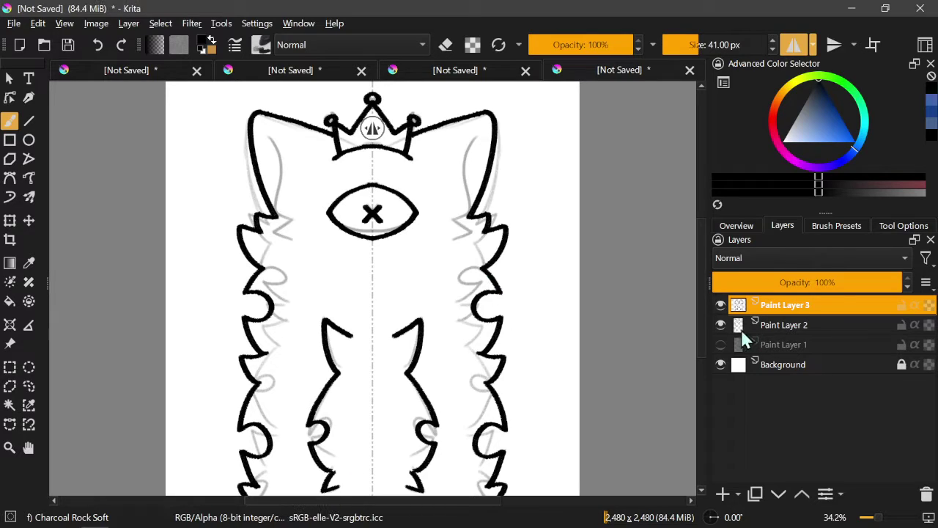
{"action": "left_click", "coordinate": [721, 324]}
{"action": "left_click", "coordinate": [720, 325]}
Step: Try a wide grinning mouth with pointed teeth below the eye, and undo it
{"action": "mouse_move", "coordinate": [312, 225]}
{"action": "left_mouse_down"}
{"action": "mouse_move", "coordinate": [309, 238]}
{"action": "mouse_move", "coordinate": [374, 260]}
{"action": "left_mouse_up"}
{"action": "mouse_move", "coordinate": [317, 243]}
{"action": "left_mouse_down"}
{"action": "mouse_move", "coordinate": [343, 286]}
{"action": "mouse_move", "coordinate": [372, 294]}
{"action": "left_mouse_up"}
{"action": "left_click", "coordinate": [98, 45]}
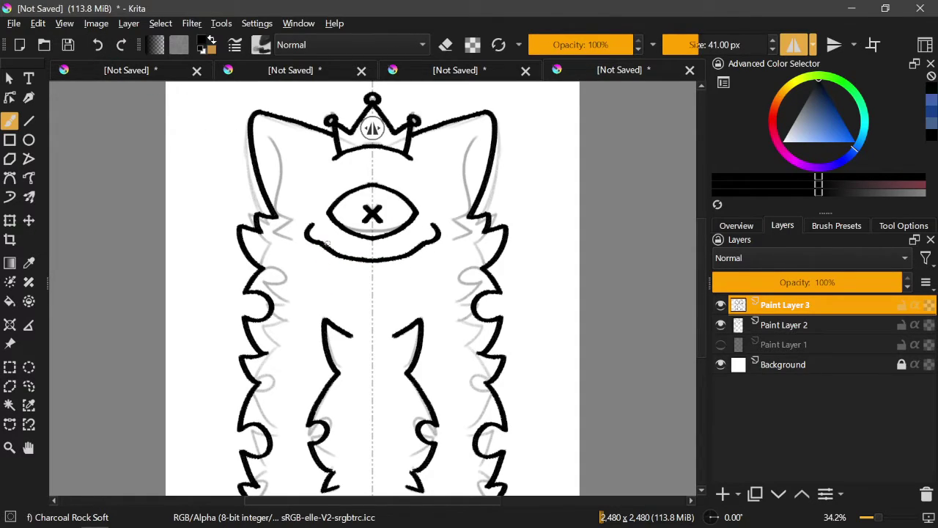
{"action": "mouse_move", "coordinate": [320, 243]}
{"action": "left_mouse_down"}
{"action": "mouse_move", "coordinate": [338, 276]}
{"action": "mouse_move", "coordinate": [373, 289]}
{"action": "left_mouse_up"}
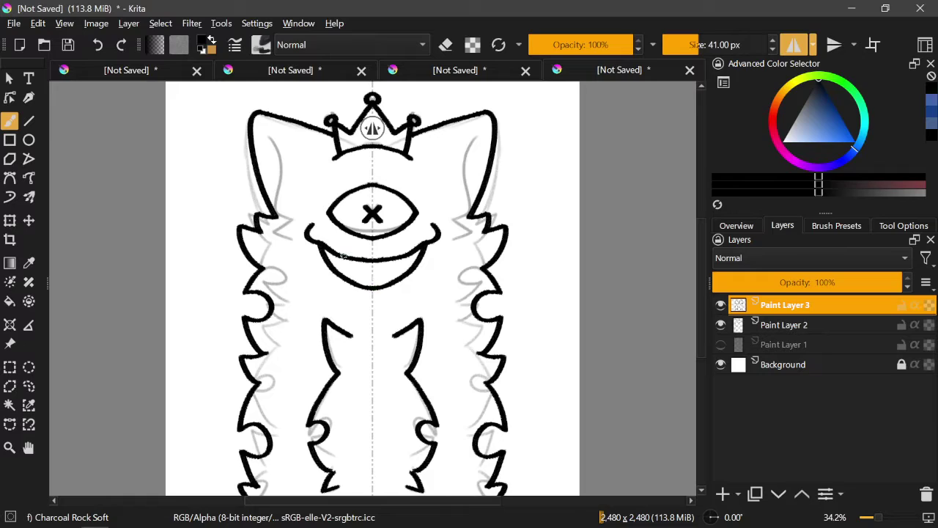
{"action": "mouse_move", "coordinate": [341, 255]}
{"action": "left_mouse_down"}
{"action": "mouse_move", "coordinate": [356, 275]}
{"action": "mouse_move", "coordinate": [372, 259]}
{"action": "mouse_move", "coordinate": [369, 286]}
{"action": "left_mouse_up"}
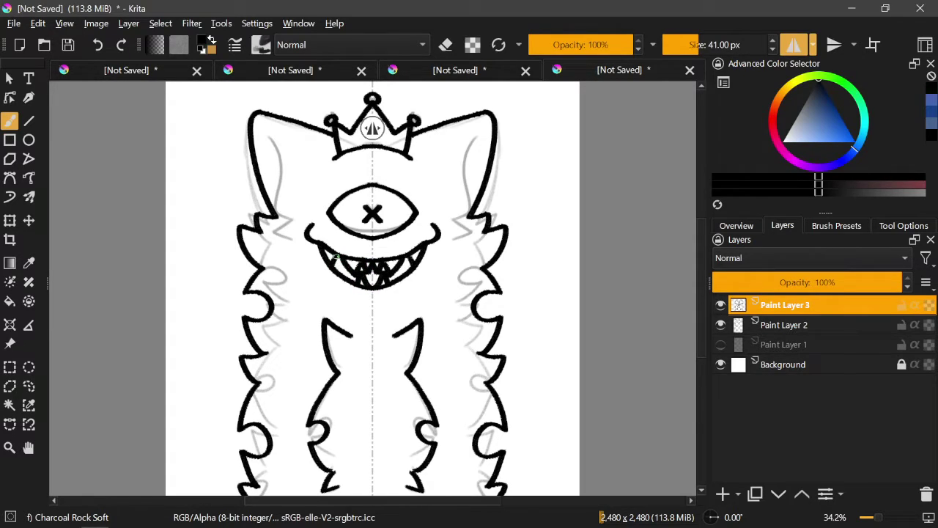
{"action": "left_click_drag", "start_coordinate": [335, 256], "coordinate": [346, 276]}
{"action": "left_click", "coordinate": [98, 44]}
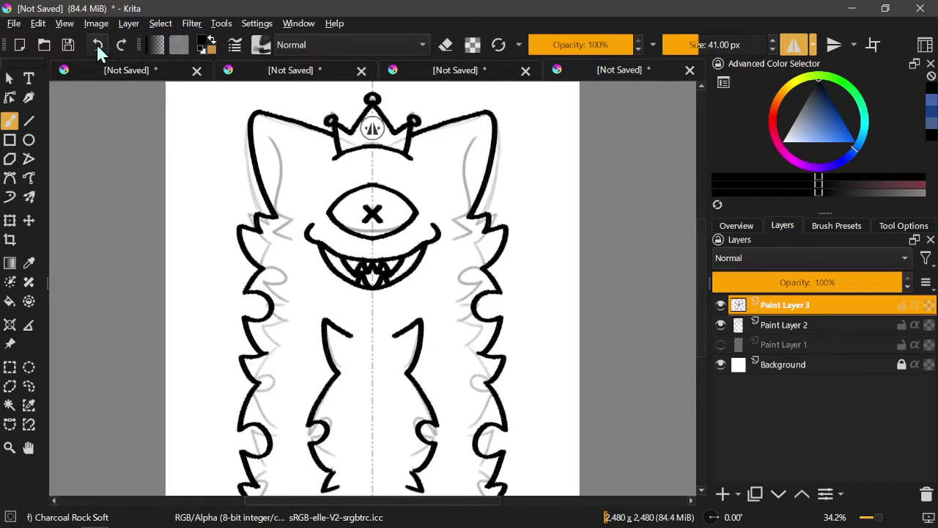
{"action": "left_click", "coordinate": [98, 44]}
{"action": "left_click", "coordinate": [98, 44]}
{"action": "left_click", "coordinate": [97, 44]}
{"action": "left_click", "coordinate": [97, 44]}
{"action": "left_click", "coordinate": [121, 45]}
{"action": "left_click", "coordinate": [121, 46]}
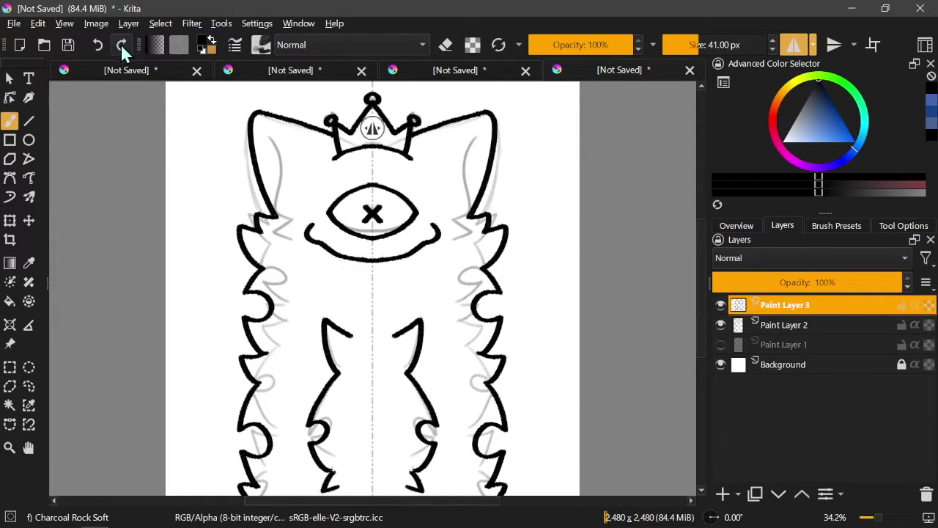
{"action": "left_click", "coordinate": [99, 43]}
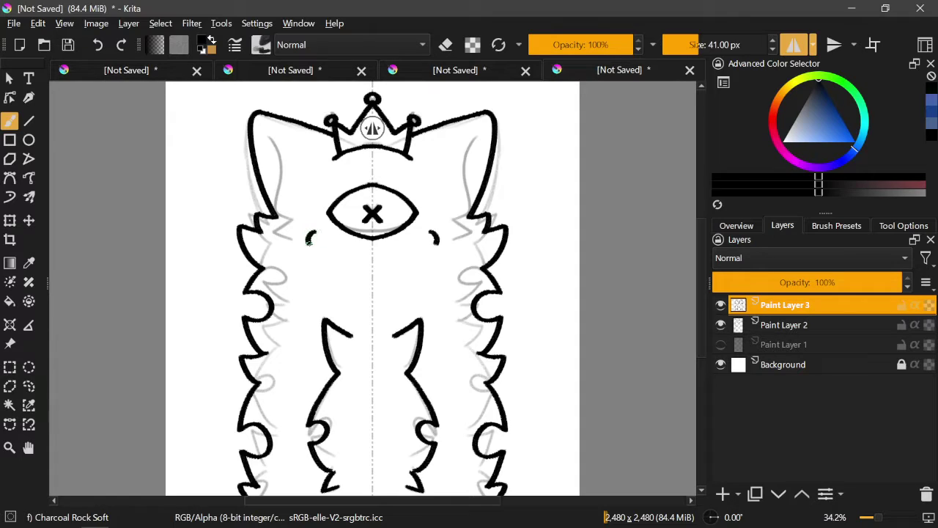
Step: Try a flat U-shaped mouth, a wavy mouth and a pair of curved fangs below the eye, undoing each one
{"action": "mouse_move", "coordinate": [310, 240]}
{"action": "left_mouse_down"}
{"action": "mouse_move", "coordinate": [329, 271]}
{"action": "mouse_move", "coordinate": [373, 273]}
{"action": "left_mouse_up"}
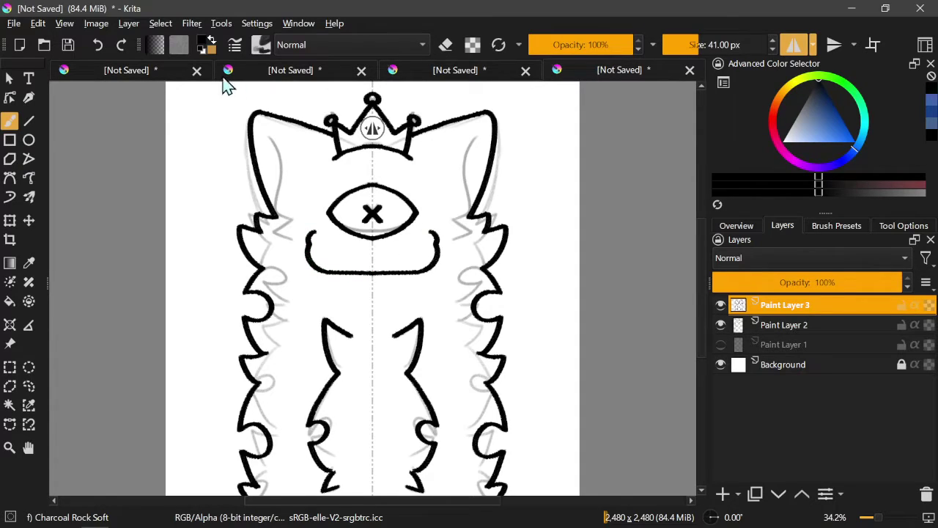
{"action": "left_click", "coordinate": [97, 44]}
{"action": "mouse_move", "coordinate": [312, 241]}
{"action": "left_mouse_down"}
{"action": "mouse_move", "coordinate": [317, 260]}
{"action": "mouse_move", "coordinate": [372, 257]}
{"action": "left_mouse_up"}
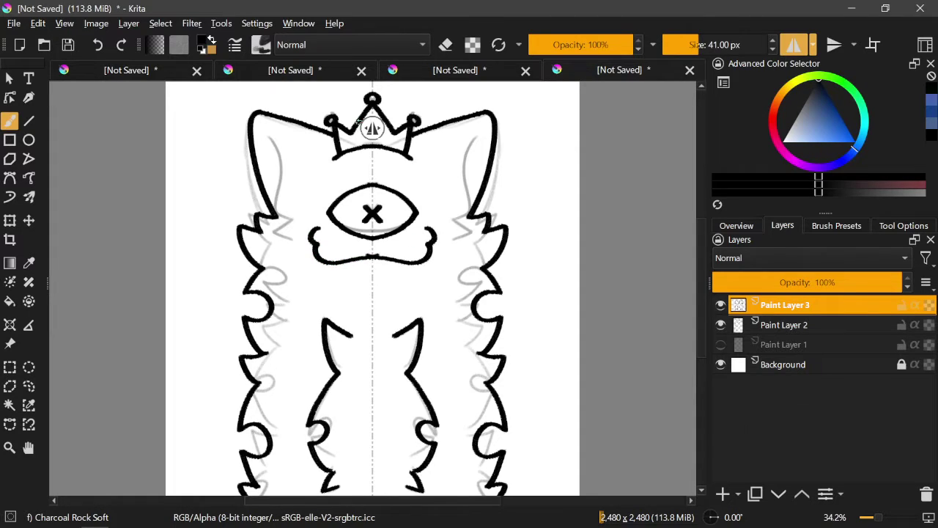
{"action": "left_click", "coordinate": [98, 44]}
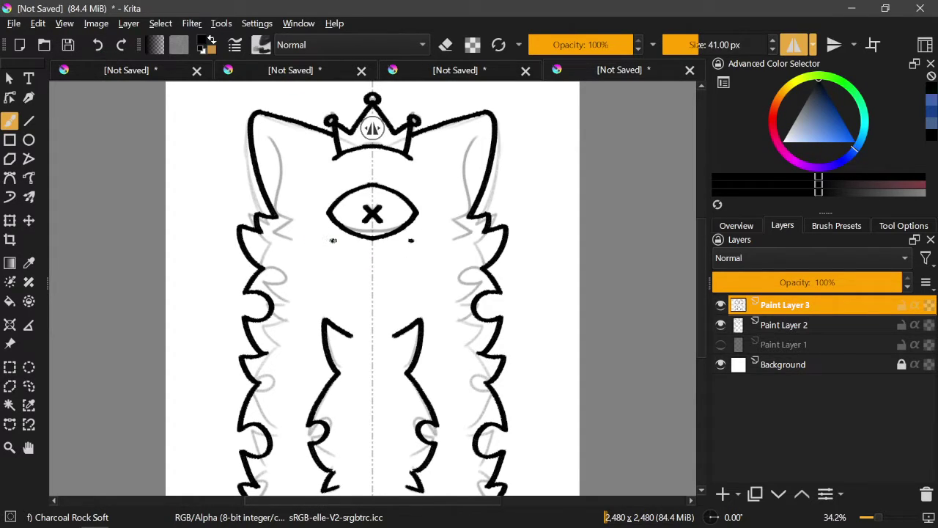
{"action": "mouse_move", "coordinate": [334, 240]}
{"action": "left_mouse_down"}
{"action": "mouse_move", "coordinate": [341, 277]}
{"action": "mouse_move", "coordinate": [344, 242]}
{"action": "mouse_move", "coordinate": [362, 269]}
{"action": "mouse_move", "coordinate": [368, 253]}
{"action": "mouse_move", "coordinate": [345, 284]}
{"action": "mouse_move", "coordinate": [362, 288]}
{"action": "mouse_move", "coordinate": [344, 269]}
{"action": "left_mouse_up"}
{"action": "left_click", "coordinate": [98, 45]}
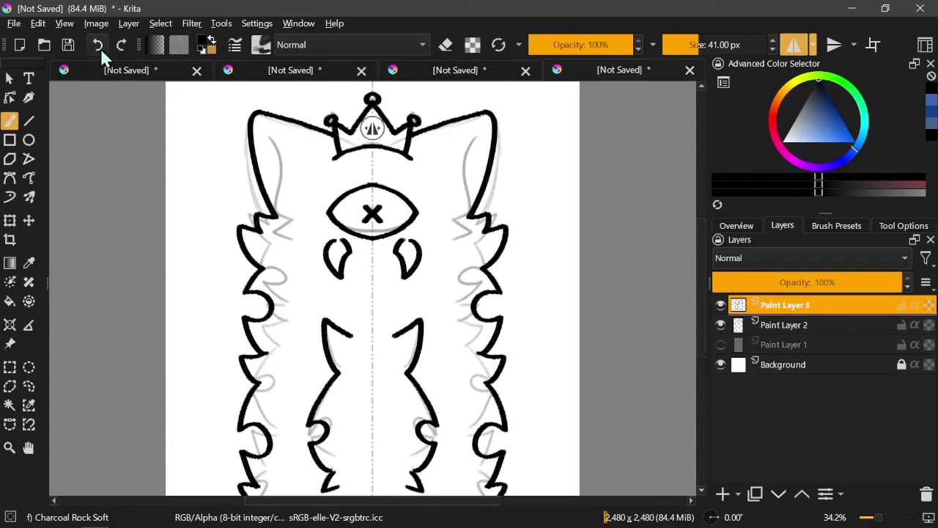
{"action": "left_click", "coordinate": [98, 46]}
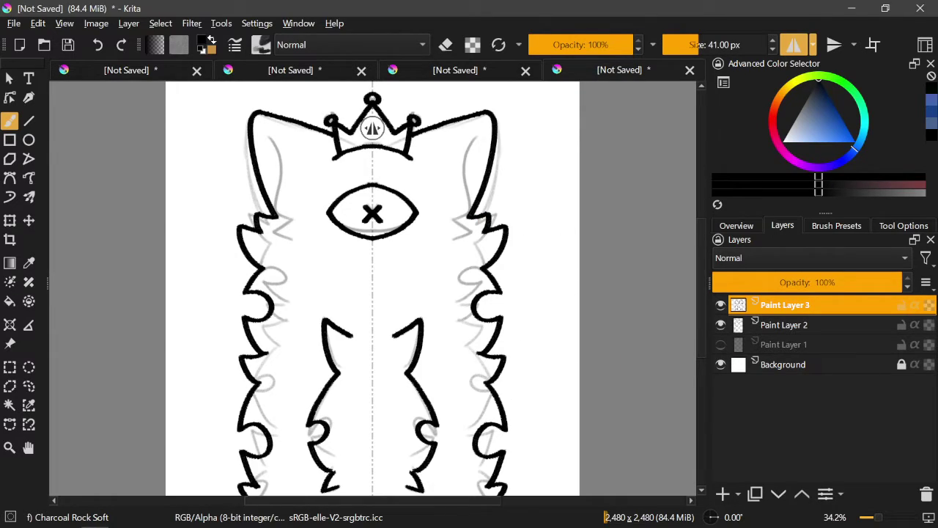
Step: Add a new paint layer directly above Paint Layer 2 and hide Paint Layer 2
{"action": "left_click", "coordinate": [770, 331]}
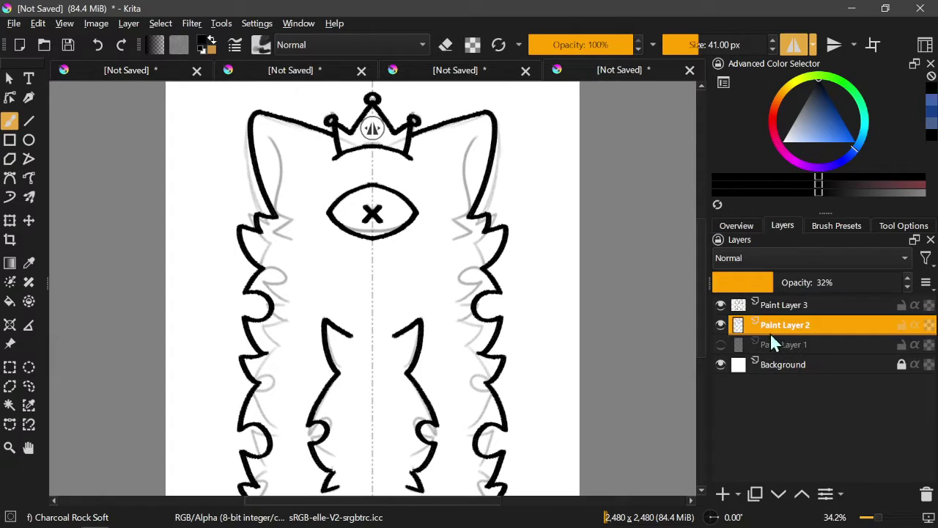
{"action": "left_click", "coordinate": [723, 494]}
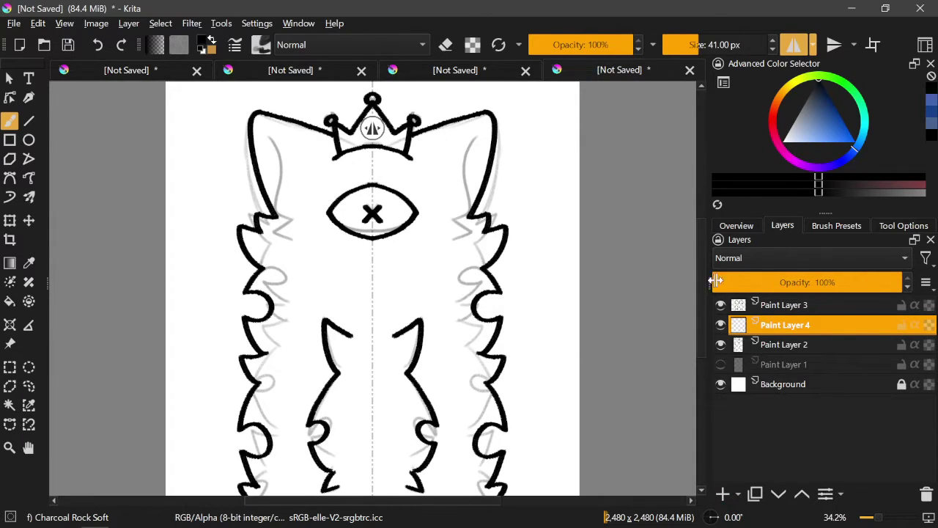
{"action": "left_click", "coordinate": [721, 345]}
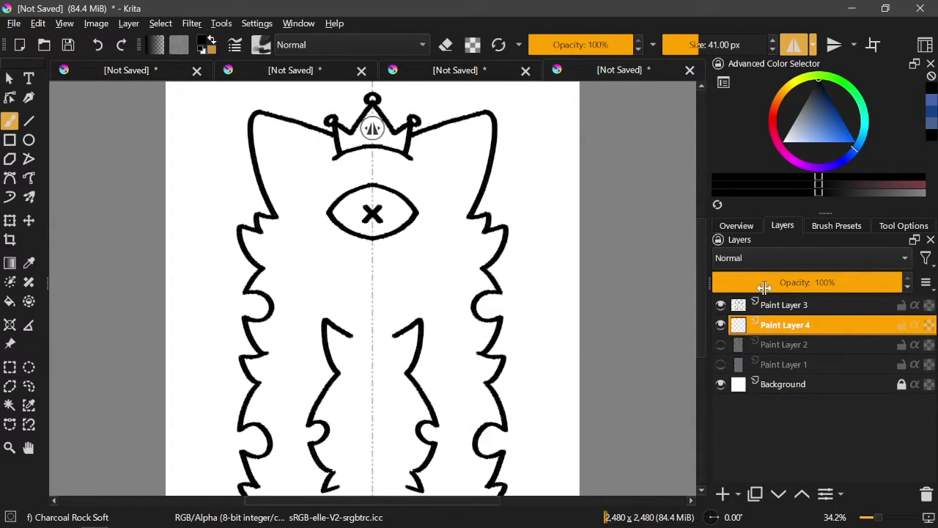
Step: Choose a very light grey, set the brush size to 165 px and paint a mirrored vertical patch on the upper body
{"action": "left_click_drag", "start_coordinate": [791, 126], "coordinate": [762, 144]}
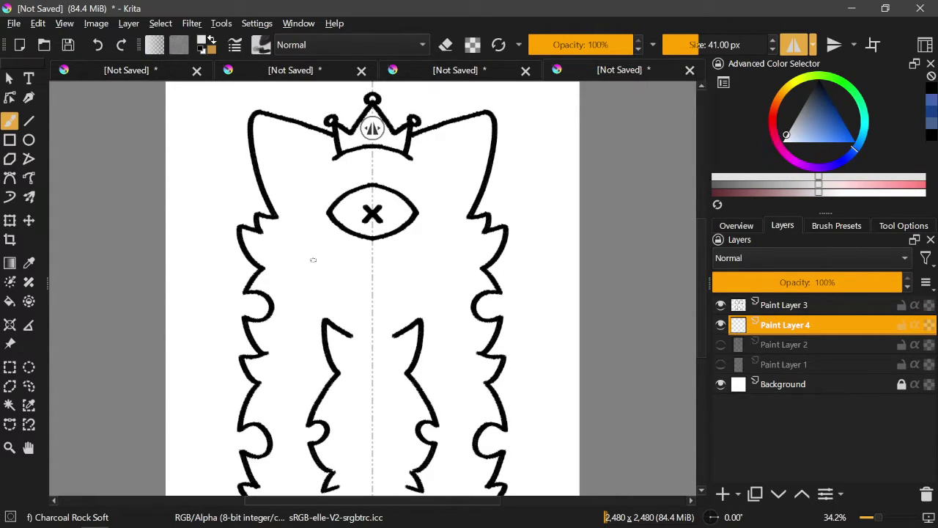
{"action": "mouse_move", "coordinate": [327, 267]}
{"action": "left_mouse_down"}
{"action": "mouse_move", "coordinate": [301, 102]}
{"action": "mouse_move", "coordinate": [277, 80]}
{"action": "left_mouse_up"}
{"action": "left_click_drag", "start_coordinate": [314, 242], "coordinate": [317, 304]}
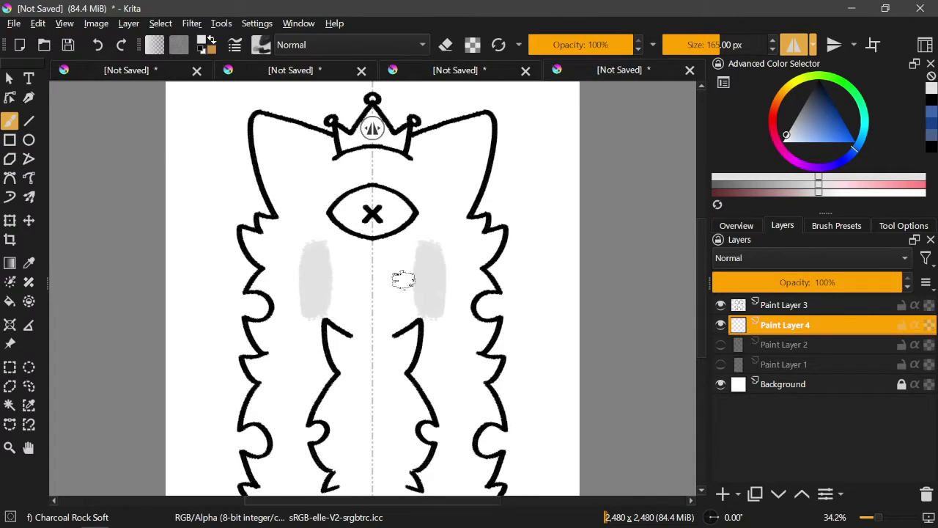
Step: Cover the Background layer with dark grey using a 797 px brush
{"action": "left_click", "coordinate": [771, 385]}
{"action": "mouse_move", "coordinate": [819, 83]}
{"action": "left_mouse_down"}
{"action": "mouse_move", "coordinate": [824, 75]}
{"action": "mouse_move", "coordinate": [799, 94]}
{"action": "mouse_move", "coordinate": [810, 91]}
{"action": "left_mouse_up"}
{"action": "mouse_move", "coordinate": [602, 181]}
{"action": "left_mouse_down"}
{"action": "mouse_move", "coordinate": [553, 206]}
{"action": "mouse_move", "coordinate": [555, 194]}
{"action": "left_mouse_up"}
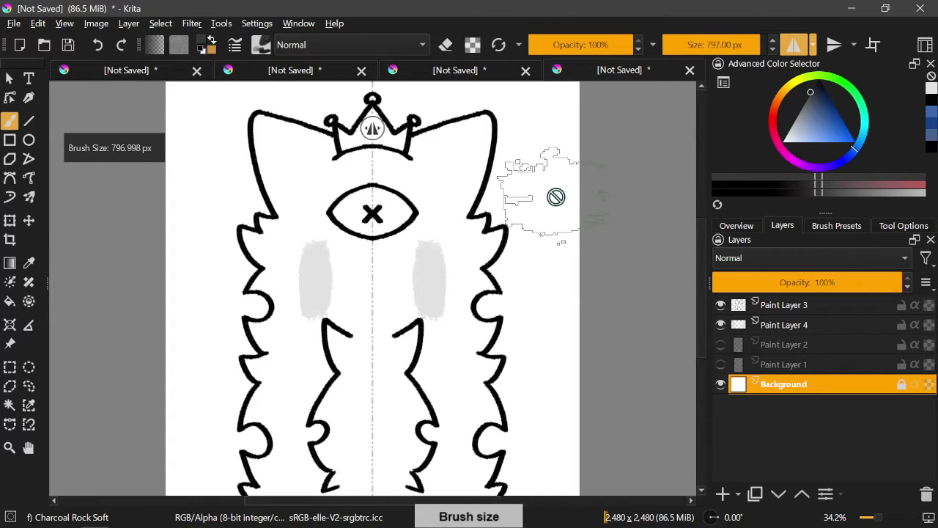
{"action": "mouse_move", "coordinate": [568, 381]}
{"action": "left_mouse_down"}
{"action": "mouse_move", "coordinate": [550, 103]}
{"action": "mouse_move", "coordinate": [539, 440]}
{"action": "mouse_move", "coordinate": [491, 411]}
{"action": "left_mouse_up"}
{"action": "mouse_move", "coordinate": [506, 345]}
{"action": "left_mouse_down"}
{"action": "mouse_move", "coordinate": [482, 272]}
{"action": "mouse_move", "coordinate": [503, 324]}
{"action": "mouse_move", "coordinate": [440, 430]}
{"action": "mouse_move", "coordinate": [379, 447]}
{"action": "mouse_move", "coordinate": [356, 314]}
{"action": "mouse_move", "coordinate": [252, 140]}
{"action": "mouse_move", "coordinate": [380, 110]}
{"action": "mouse_move", "coordinate": [213, 440]}
{"action": "mouse_move", "coordinate": [262, 431]}
{"action": "left_mouse_up"}
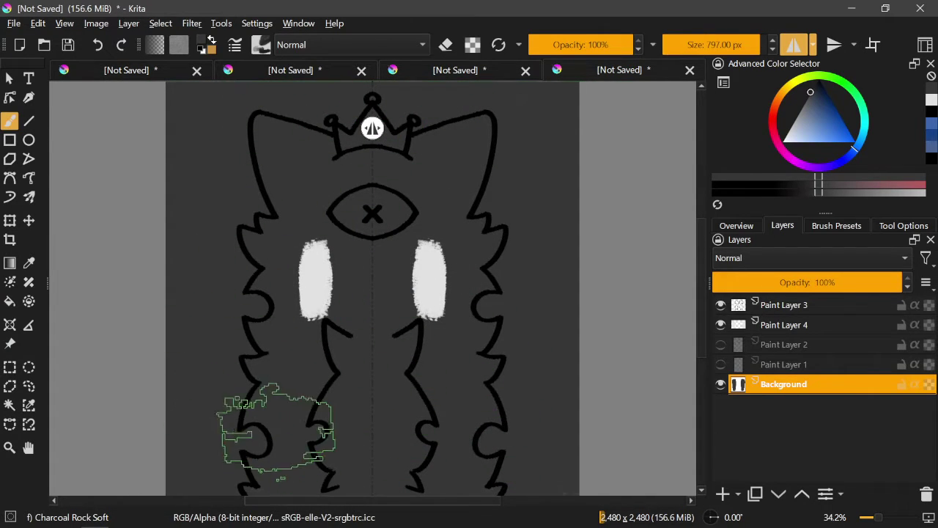
Step: Make Paint Layer 4 active and sample the light grey from the patch on the upper body
{"action": "left_click", "coordinate": [785, 325]}
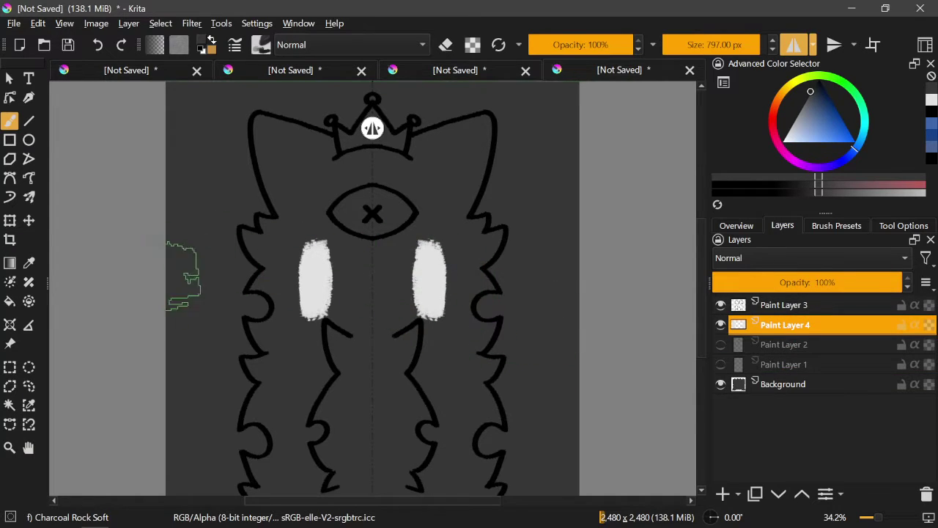
{"action": "left_click", "coordinate": [29, 263]}
{"action": "left_click", "coordinate": [325, 279]}
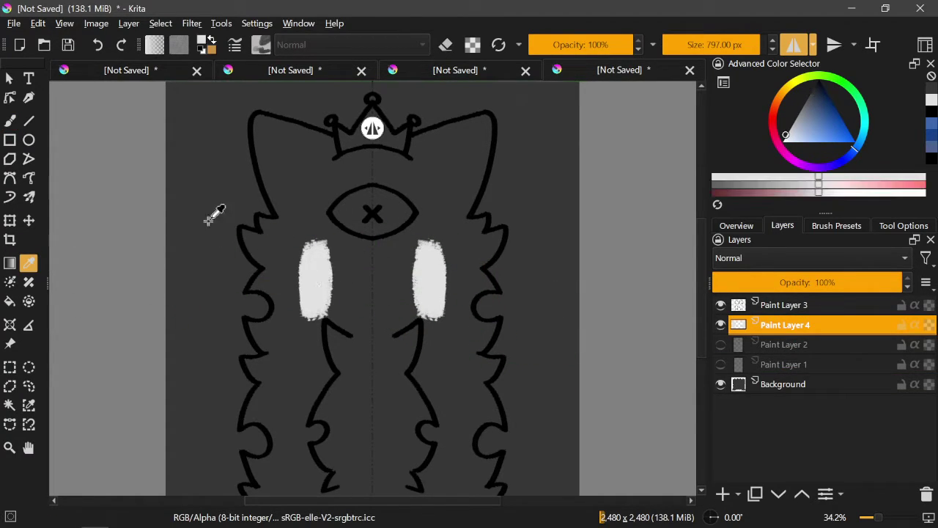
Step: Try a light grey stroke across the body with the 797 px brush, undo it and enlarge the brush to 1000 px
{"action": "key", "text": "b"}
{"action": "left_click_drag", "start_coordinate": [304, 293], "coordinate": [344, 273]}
{"action": "key", "text": "bracketright"}
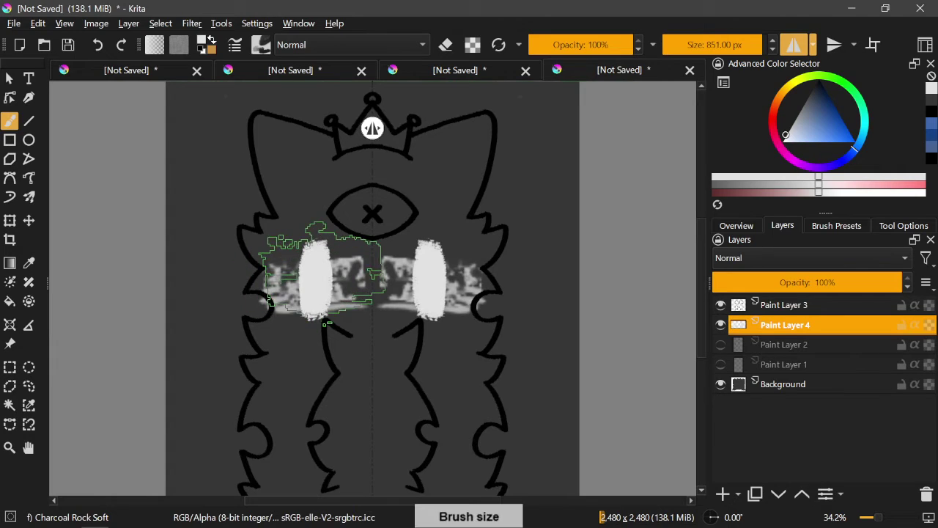
{"action": "key", "text": "ctrl+z"}
{"action": "key", "text": "bracketright"}
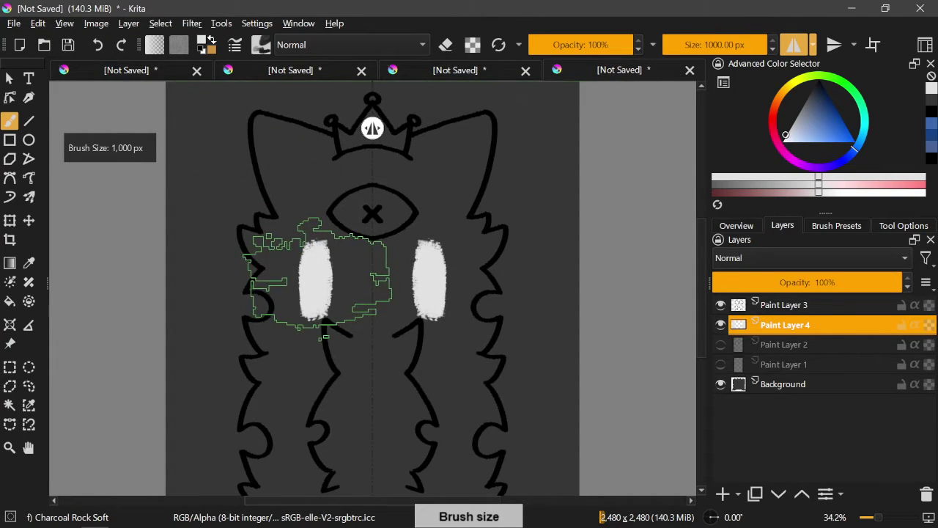
Step: Reduce the brush size and paint the head, ears and central body light grey around the eye, ending at 96 px
{"action": "key", "text": "bracketleft"}
{"action": "key", "text": "bracketleft"}
{"action": "key", "text": "bracketleft"}
{"action": "key", "text": "bracketleft"}
{"action": "key", "text": "bracketleft"}
{"action": "key", "text": "bracketleft"}
{"action": "key", "text": "bracketleft"}
{"action": "key", "text": "bracketleft"}
{"action": "key", "text": "bracketleft"}
{"action": "key", "text": "bracketleft"}
{"action": "key", "text": "bracketleft"}
{"action": "key", "text": "bracketleft"}
{"action": "key", "text": "bracketleft"}
{"action": "key", "text": "bracketleft"}
{"action": "key", "text": "bracketleft"}
{"action": "key", "text": "bracketleft"}
{"action": "key", "text": "bracketleft"}
{"action": "key", "text": "bracketleft"}
{"action": "key", "text": "bracketleft"}
{"action": "key", "text": "bracketleft"}
{"action": "mouse_move", "coordinate": [323, 278]}
{"action": "left_mouse_down"}
{"action": "mouse_move", "coordinate": [330, 322]}
{"action": "mouse_move", "coordinate": [348, 346]}
{"action": "mouse_move", "coordinate": [368, 341]}
{"action": "mouse_move", "coordinate": [368, 472]}
{"action": "mouse_move", "coordinate": [344, 488]}
{"action": "mouse_move", "coordinate": [315, 337]}
{"action": "mouse_move", "coordinate": [297, 332]}
{"action": "mouse_move", "coordinate": [293, 349]}
{"action": "mouse_move", "coordinate": [279, 242]}
{"action": "mouse_move", "coordinate": [305, 219]}
{"action": "mouse_move", "coordinate": [316, 256]}
{"action": "mouse_move", "coordinate": [332, 250]}
{"action": "mouse_move", "coordinate": [333, 230]}
{"action": "mouse_move", "coordinate": [377, 250]}
{"action": "mouse_move", "coordinate": [319, 209]}
{"action": "mouse_move", "coordinate": [330, 190]}
{"action": "mouse_move", "coordinate": [385, 174]}
{"action": "mouse_move", "coordinate": [341, 183]}
{"action": "mouse_move", "coordinate": [335, 173]}
{"action": "mouse_move", "coordinate": [363, 149]}
{"action": "mouse_move", "coordinate": [293, 216]}
{"action": "mouse_move", "coordinate": [301, 207]}
{"action": "mouse_move", "coordinate": [291, 210]}
{"action": "mouse_move", "coordinate": [279, 189]}
{"action": "mouse_move", "coordinate": [288, 214]}
{"action": "mouse_move", "coordinate": [266, 158]}
{"action": "mouse_move", "coordinate": [269, 186]}
{"action": "mouse_move", "coordinate": [259, 115]}
{"action": "mouse_move", "coordinate": [260, 136]}
{"action": "mouse_move", "coordinate": [263, 120]}
{"action": "mouse_move", "coordinate": [332, 141]}
{"action": "mouse_move", "coordinate": [302, 143]}
{"action": "mouse_move", "coordinate": [332, 152]}
{"action": "mouse_move", "coordinate": [286, 168]}
{"action": "mouse_move", "coordinate": [302, 192]}
{"action": "left_mouse_up"}
{"action": "key", "text": "bracketleft"}
{"action": "key", "text": "bracketleft"}
{"action": "key", "text": "bracketleft"}
{"action": "key", "text": "bracketleft"}
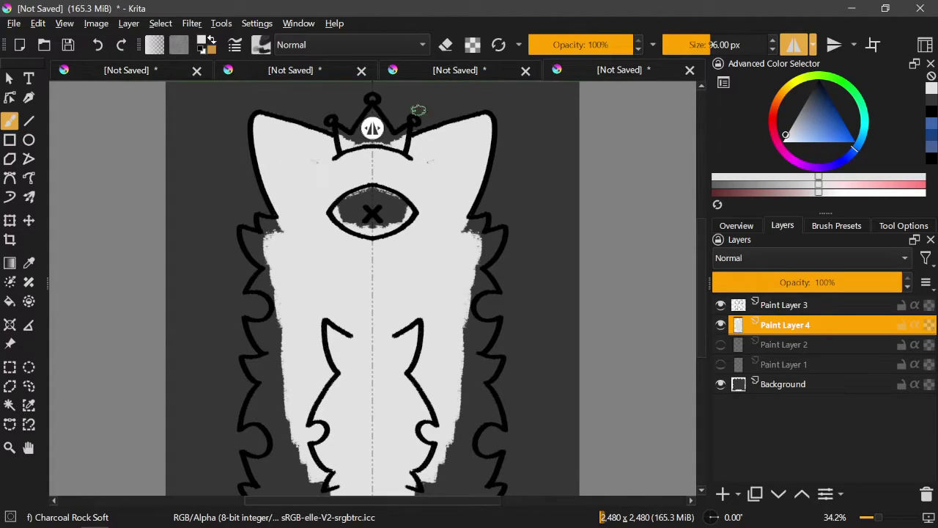
Step: Make Paint Layer 3 active, switch the paint colour to black and set the brush size to 41 px
{"action": "left_click", "coordinate": [788, 307]}
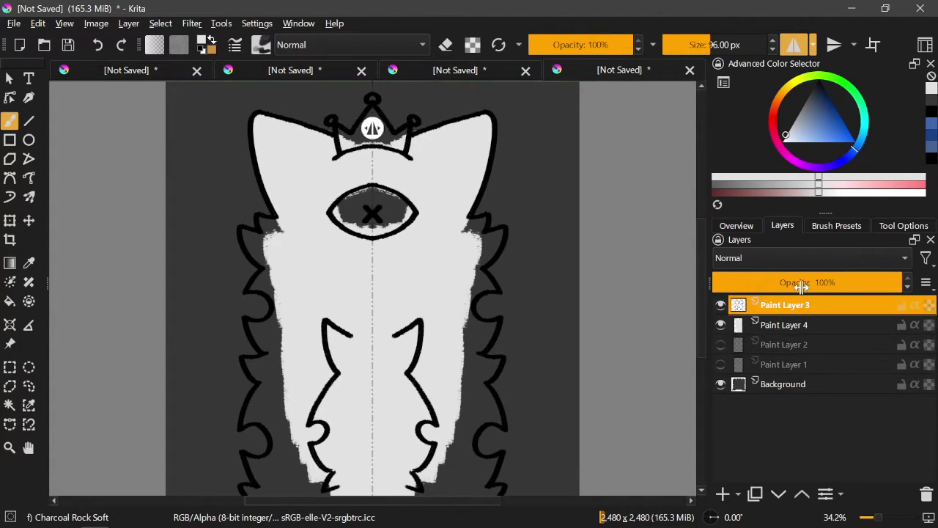
{"action": "key", "text": "x"}
{"action": "key", "text": "bracketleft"}
{"action": "key", "text": "bracketleft"}
{"action": "key", "text": "bracketleft"}
{"action": "key", "text": "bracketleft"}
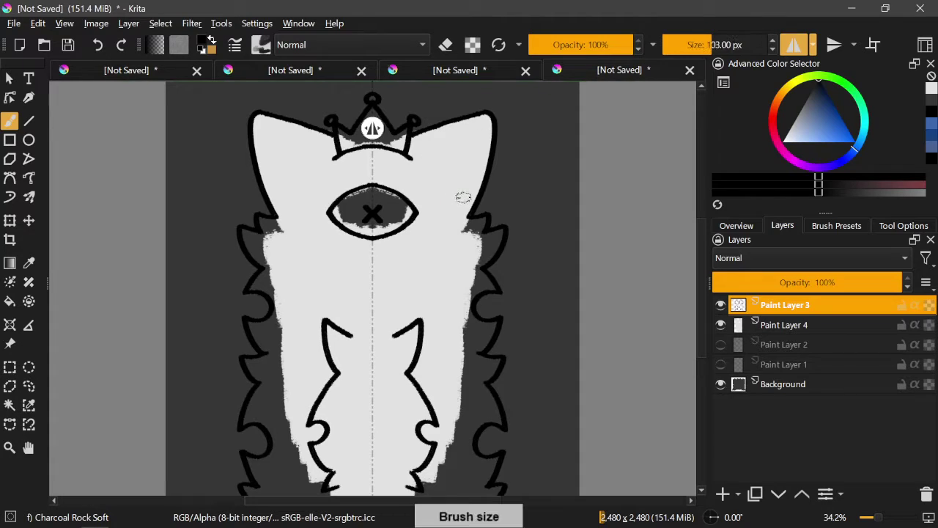
{"action": "key", "text": "bracketleft"}
{"action": "key", "text": "bracketleft"}
{"action": "key", "text": "bracketleft"}
{"action": "key", "text": "bracketleft"}
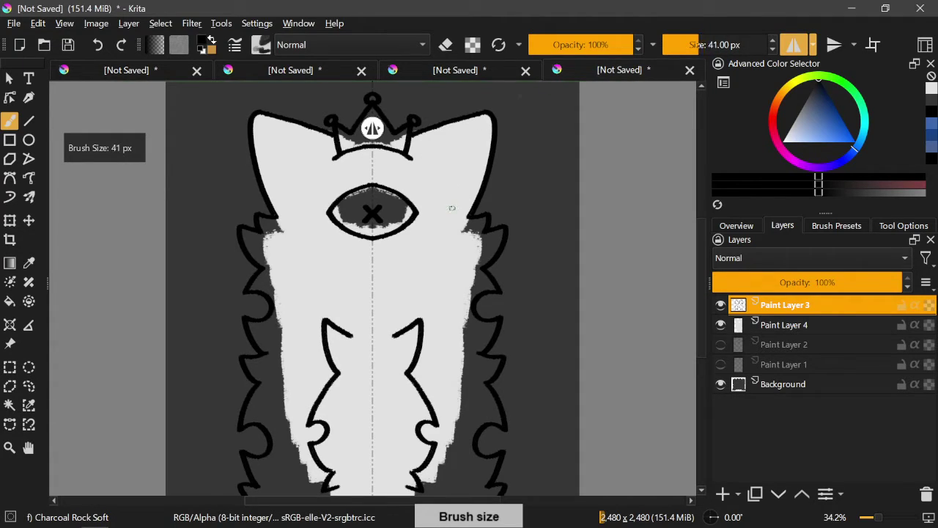
Step: Draw a curved inner-ear line with a small fur tuft at its base inside each ear in black
{"action": "mouse_move", "coordinate": [453, 211]}
{"action": "left_mouse_down"}
{"action": "mouse_move", "coordinate": [470, 161]}
{"action": "mouse_move", "coordinate": [490, 116]}
{"action": "left_mouse_up"}
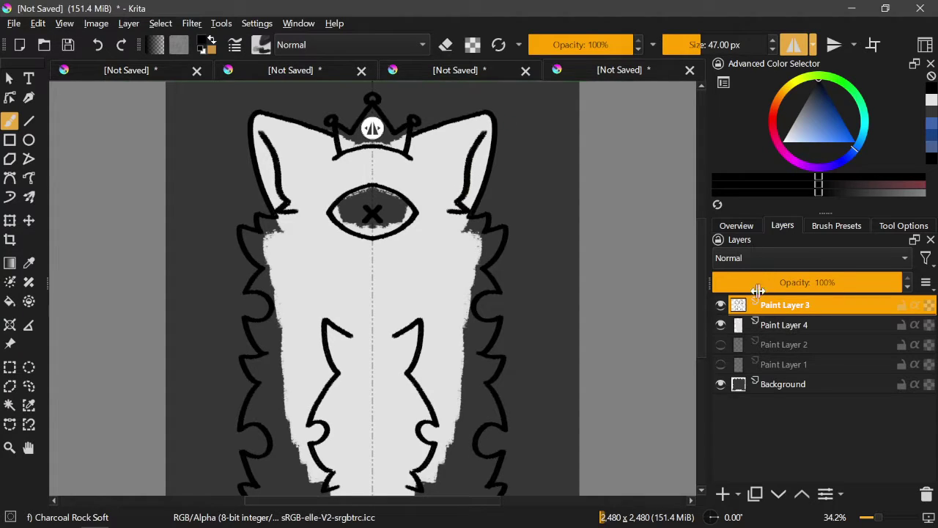
Step: Make Paint Layer 4 active, sample the light grey and fill the remaining fur edges on both sides, enlarging the brush to 96 px
{"action": "left_click", "coordinate": [779, 329]}
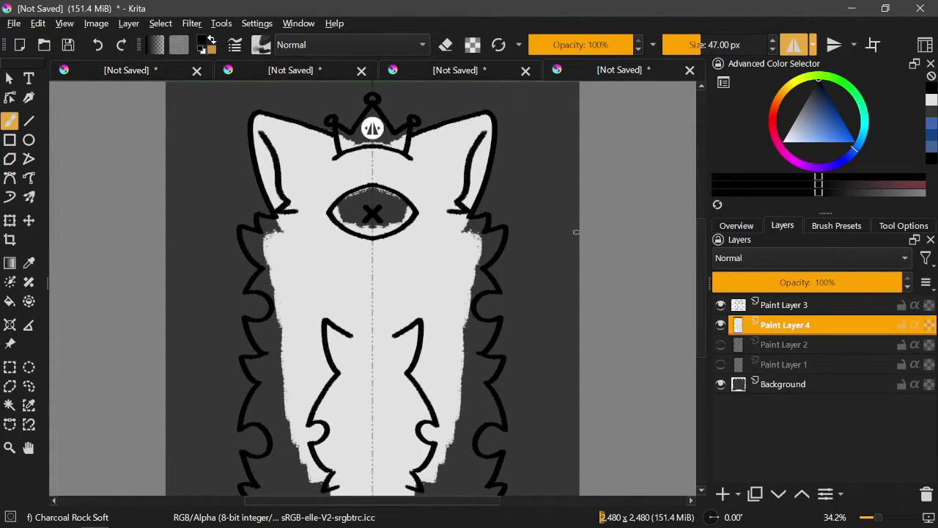
{"action": "key", "text": "x"}
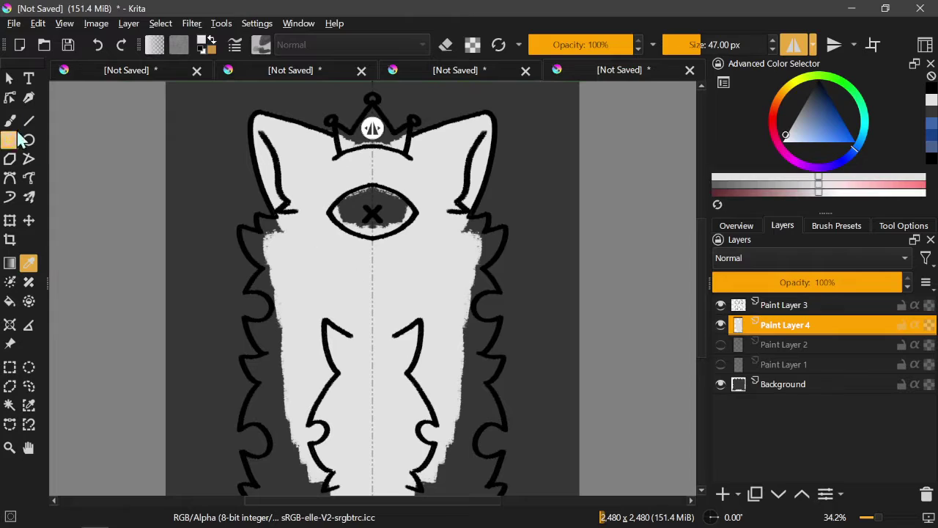
{"action": "key", "text": "bracketright"}
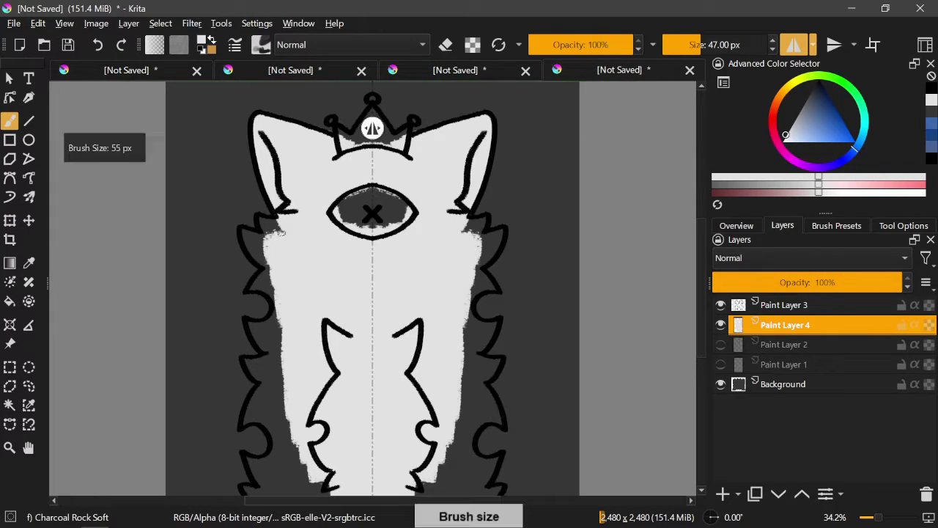
{"action": "mouse_move", "coordinate": [277, 227]}
{"action": "left_mouse_down"}
{"action": "mouse_move", "coordinate": [263, 242]}
{"action": "mouse_move", "coordinate": [255, 233]}
{"action": "left_mouse_up"}
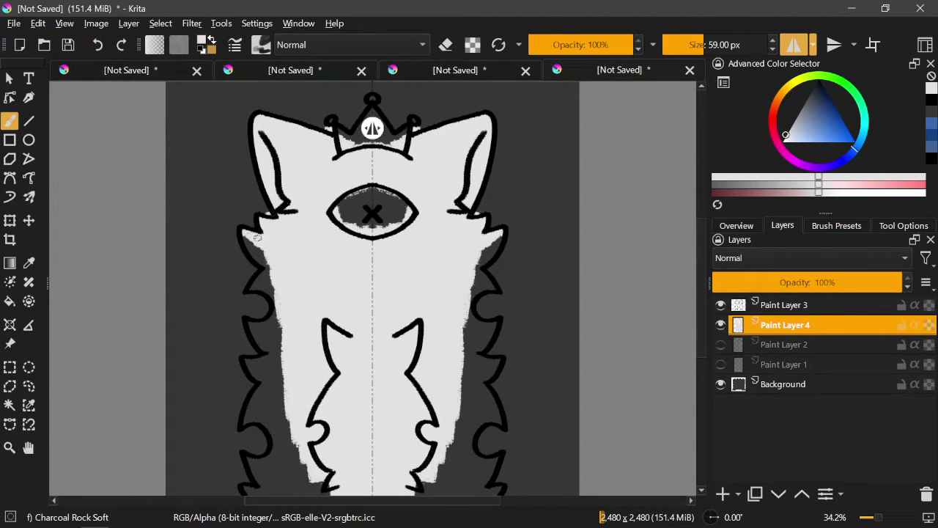
{"action": "mouse_move", "coordinate": [257, 238]}
{"action": "left_mouse_down"}
{"action": "mouse_move", "coordinate": [270, 269]}
{"action": "mouse_move", "coordinate": [375, 161]}
{"action": "mouse_move", "coordinate": [492, 129]}
{"action": "mouse_move", "coordinate": [292, 234]}
{"action": "mouse_move", "coordinate": [275, 231]}
{"action": "mouse_move", "coordinate": [270, 268]}
{"action": "mouse_move", "coordinate": [251, 287]}
{"action": "mouse_move", "coordinate": [272, 289]}
{"action": "mouse_move", "coordinate": [275, 318]}
{"action": "mouse_move", "coordinate": [250, 322]}
{"action": "mouse_move", "coordinate": [271, 356]}
{"action": "mouse_move", "coordinate": [287, 328]}
{"action": "left_mouse_up"}
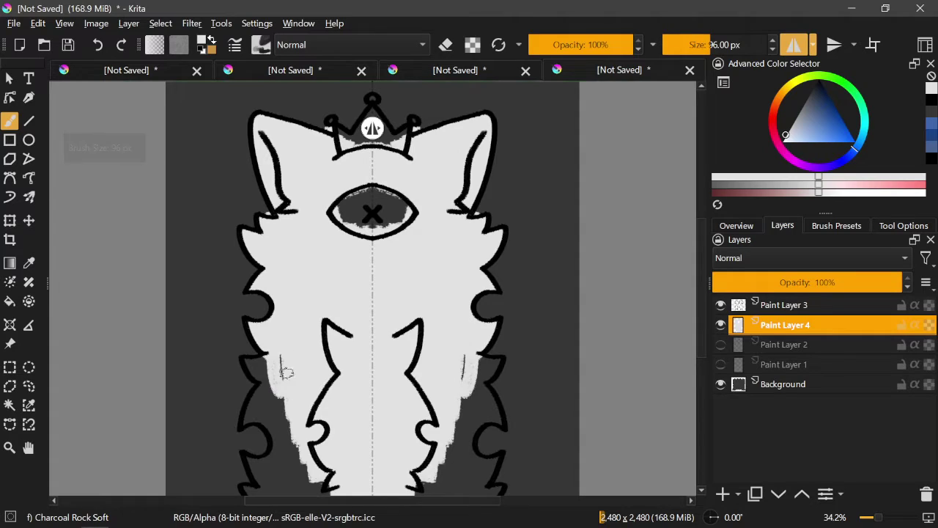
{"action": "mouse_move", "coordinate": [286, 373]}
{"action": "left_mouse_down"}
{"action": "mouse_move", "coordinate": [274, 345]}
{"action": "mouse_move", "coordinate": [293, 446]}
{"action": "mouse_move", "coordinate": [274, 408]}
{"action": "mouse_move", "coordinate": [271, 428]}
{"action": "mouse_move", "coordinate": [256, 411]}
{"action": "mouse_move", "coordinate": [272, 371]}
{"action": "mouse_move", "coordinate": [261, 356]}
{"action": "mouse_move", "coordinate": [253, 361]}
{"action": "mouse_move", "coordinate": [261, 353]}
{"action": "mouse_move", "coordinate": [271, 368]}
{"action": "mouse_move", "coordinate": [272, 442]}
{"action": "mouse_move", "coordinate": [250, 468]}
{"action": "mouse_move", "coordinate": [272, 490]}
{"action": "mouse_move", "coordinate": [285, 477]}
{"action": "mouse_move", "coordinate": [257, 493]}
{"action": "left_mouse_up"}
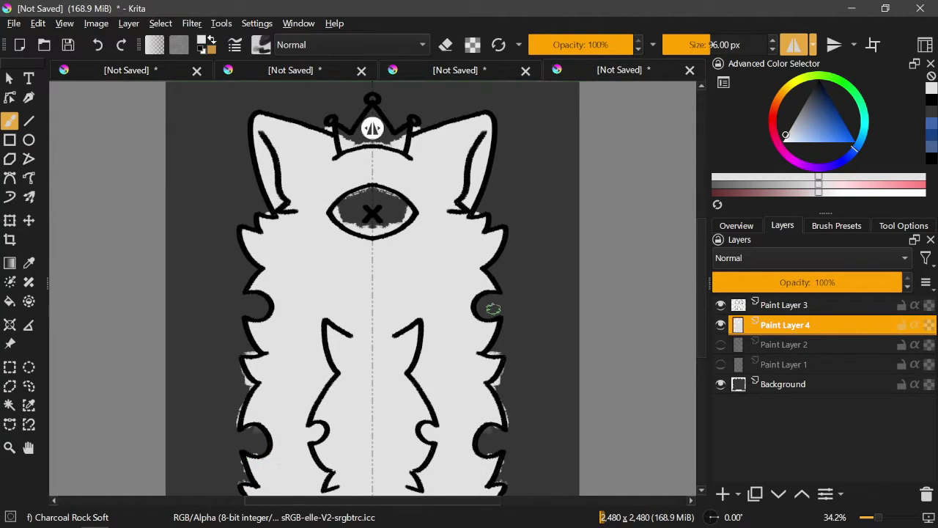
Step: Erase the light grey spilling outside the fur outline and inside the eye with the Eraser Circle brush at 59 px
{"action": "key", "text": "e"}
{"action": "key", "text": "bracketright"}
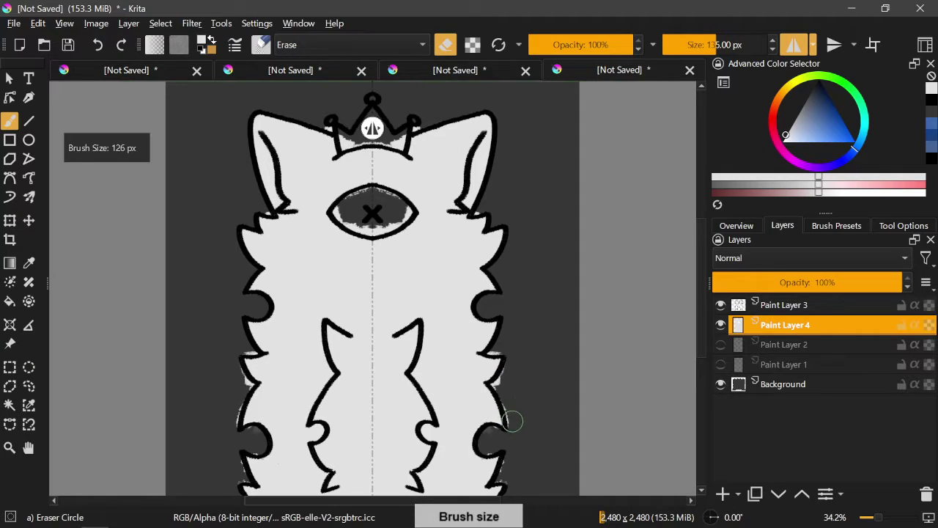
{"action": "key", "text": "bracketleft"}
{"action": "key", "text": "bracketleft"}
{"action": "key", "text": "bracketleft"}
{"action": "key", "text": "bracketleft"}
{"action": "left_click_drag", "start_coordinate": [509, 484], "coordinate": [506, 484]}
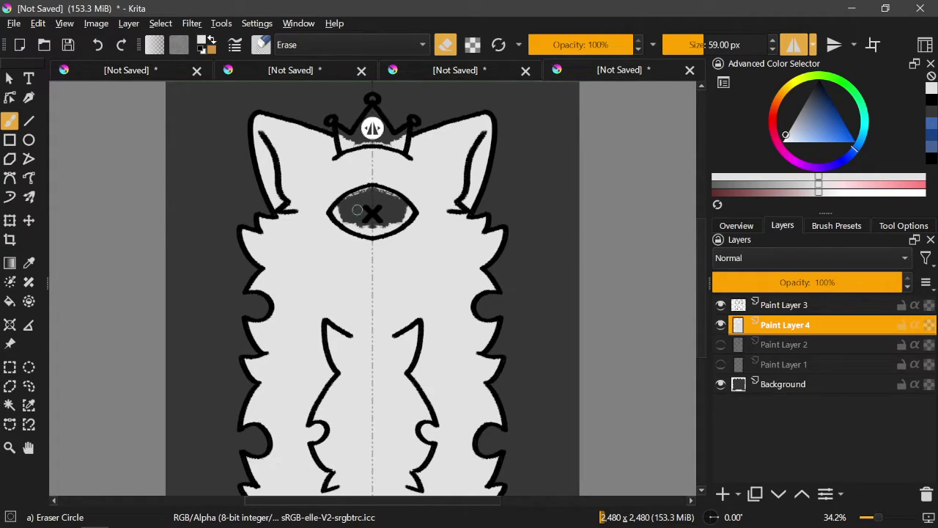
{"action": "mouse_move", "coordinate": [363, 191]}
{"action": "left_mouse_down"}
{"action": "mouse_move", "coordinate": [389, 202]}
{"action": "mouse_move", "coordinate": [339, 215]}
{"action": "mouse_move", "coordinate": [400, 224]}
{"action": "mouse_move", "coordinate": [344, 217]}
{"action": "mouse_move", "coordinate": [374, 231]}
{"action": "left_mouse_up"}
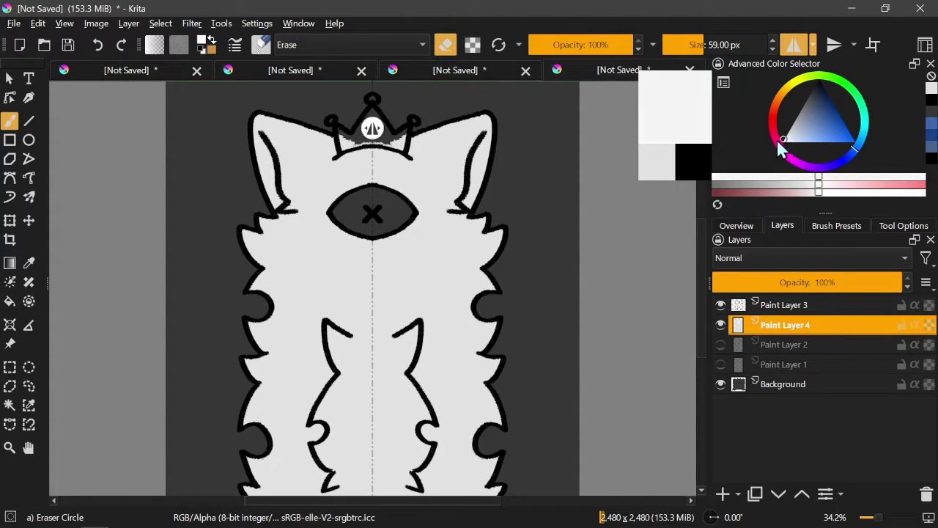
Step: Choose a near-white colour and fill the eye around the X pupil with the 96 px Charcoal Rock Soft brush
{"action": "mouse_move", "coordinate": [350, 206]}
{"action": "left_mouse_down"}
{"action": "mouse_move", "coordinate": [352, 214]}
{"action": "mouse_move", "coordinate": [336, 208]}
{"action": "mouse_move", "coordinate": [362, 192]}
{"action": "mouse_move", "coordinate": [341, 213]}
{"action": "mouse_move", "coordinate": [372, 226]}
{"action": "mouse_move", "coordinate": [371, 202]}
{"action": "mouse_move", "coordinate": [361, 212]}
{"action": "left_mouse_up"}
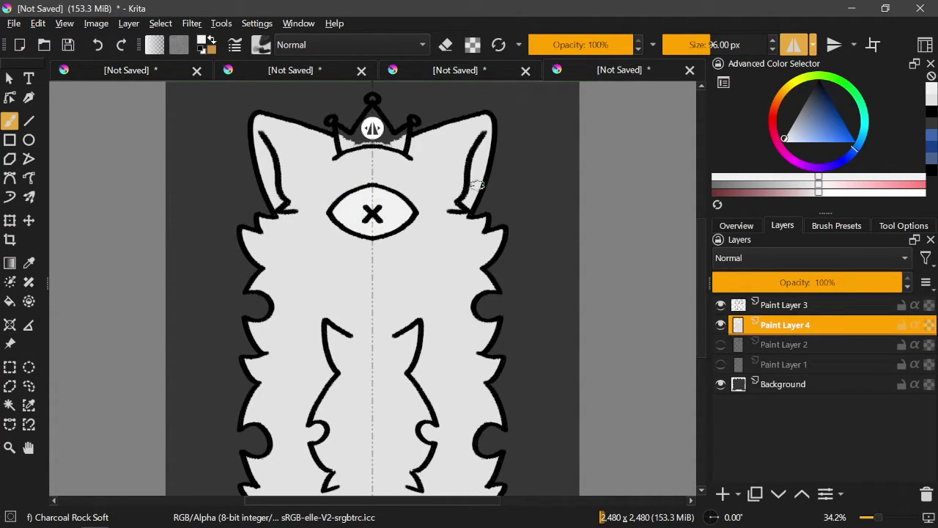
Step: Set the paint colour to a strong yellow, reduce the brush to 44 px and fill the crown's body
{"action": "left_click", "coordinate": [797, 84]}
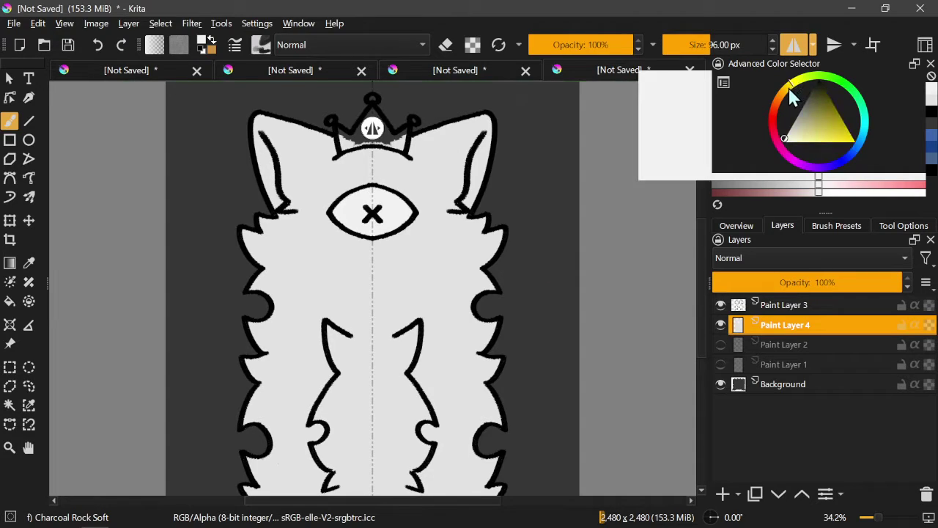
{"action": "mouse_move", "coordinate": [827, 114]}
{"action": "left_mouse_down"}
{"action": "mouse_move", "coordinate": [833, 139]}
{"action": "mouse_move", "coordinate": [850, 142]}
{"action": "mouse_move", "coordinate": [846, 134]}
{"action": "left_mouse_up"}
{"action": "left_click_drag", "start_coordinate": [339, 141], "coordinate": [346, 138]}
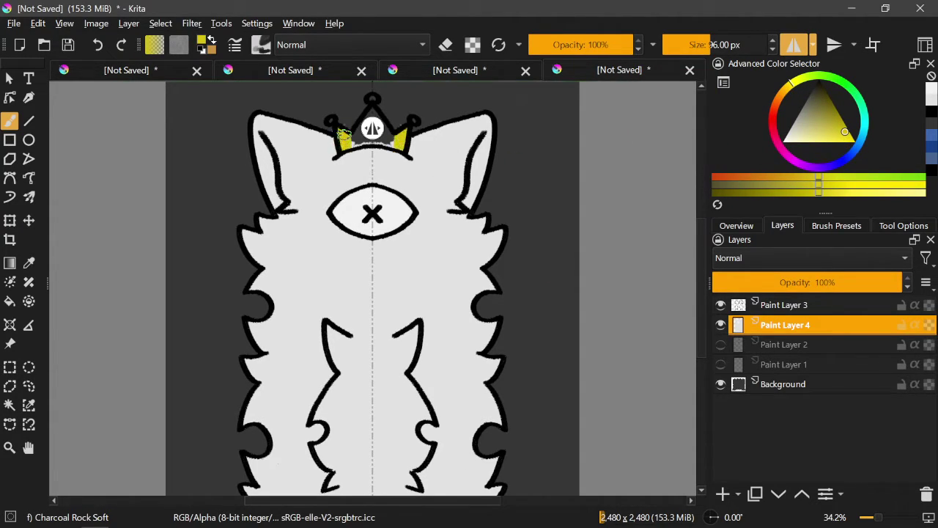
{"action": "left_click", "coordinate": [97, 45]}
{"action": "key", "text": "bracketleft"}
{"action": "key", "text": "bracketleft"}
{"action": "key", "text": "bracketleft"}
{"action": "key", "text": "bracketleft"}
{"action": "key", "text": "bracketleft"}
{"action": "key", "text": "bracketleft"}
{"action": "key", "text": "bracketleft"}
{"action": "key", "text": "bracketleft"}
{"action": "key", "text": "bracketleft"}
{"action": "key", "text": "bracketleft"}
{"action": "key", "text": "bracketleft"}
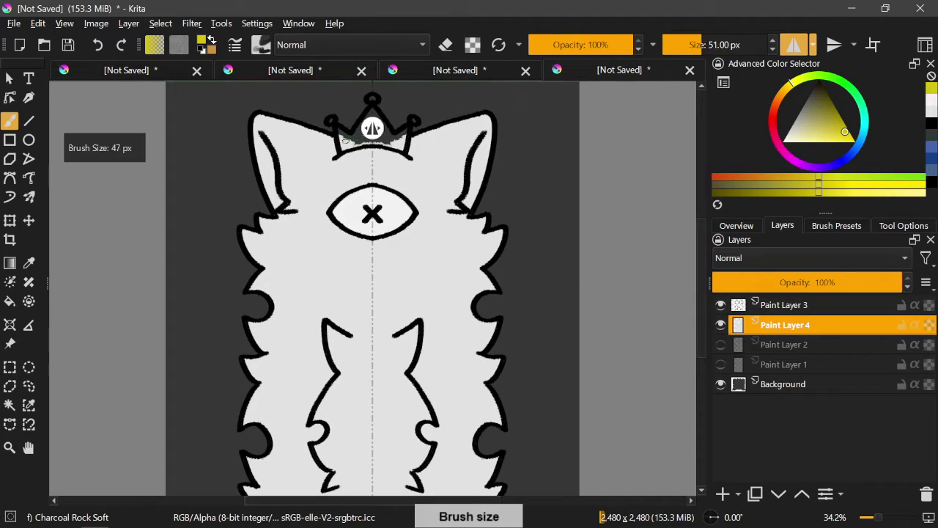
{"action": "mouse_move", "coordinate": [343, 130]}
{"action": "left_mouse_down"}
{"action": "mouse_move", "coordinate": [345, 146]}
{"action": "mouse_move", "coordinate": [367, 140]}
{"action": "mouse_move", "coordinate": [373, 114]}
{"action": "mouse_move", "coordinate": [373, 128]}
{"action": "left_mouse_up"}
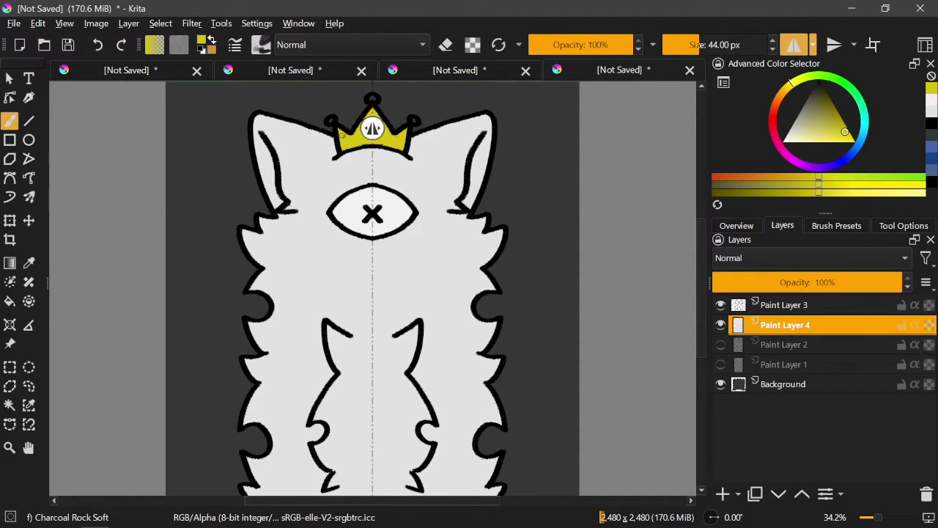
{"action": "left_click_drag", "start_coordinate": [372, 129], "coordinate": [373, 95]}
Step: Erase the yellow spill beside the crown's central point with the 59 px eraser
{"action": "key", "text": "e"}
{"action": "scroll", "coordinate": [360, 111], "scroll_direction": "up", "scroll_amount": 3}
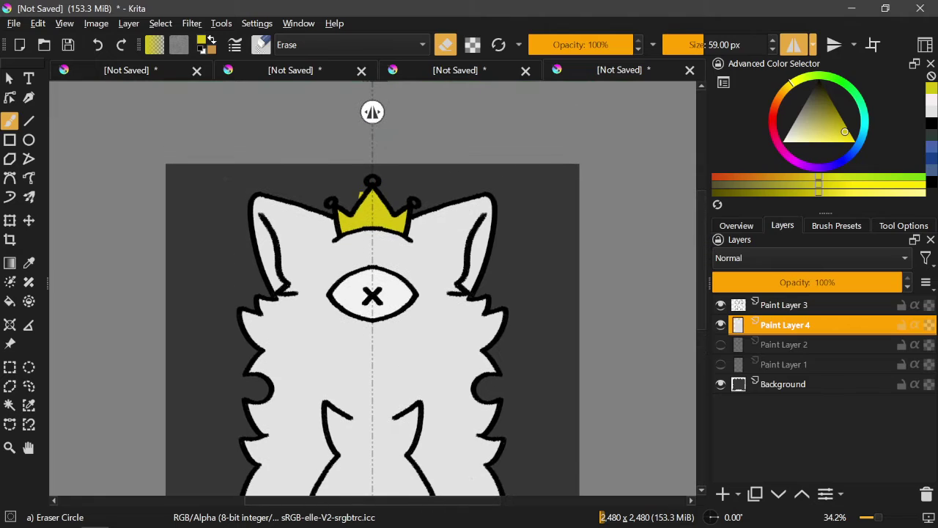
{"action": "key", "text": "e"}
{"action": "key", "text": "e"}
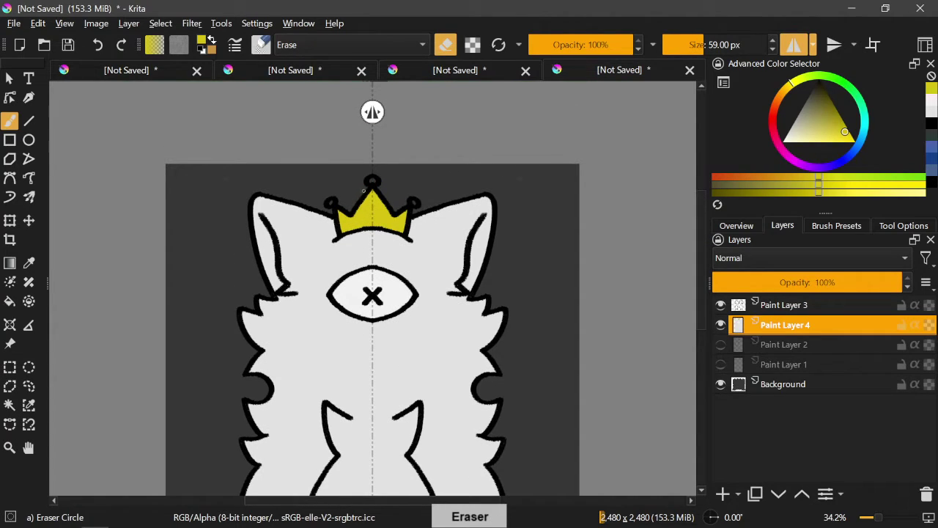
Step: Dab yellow into the crown's three balls and repaint them in a darker yellow with the 44 px brush
{"action": "key", "text": "e"}
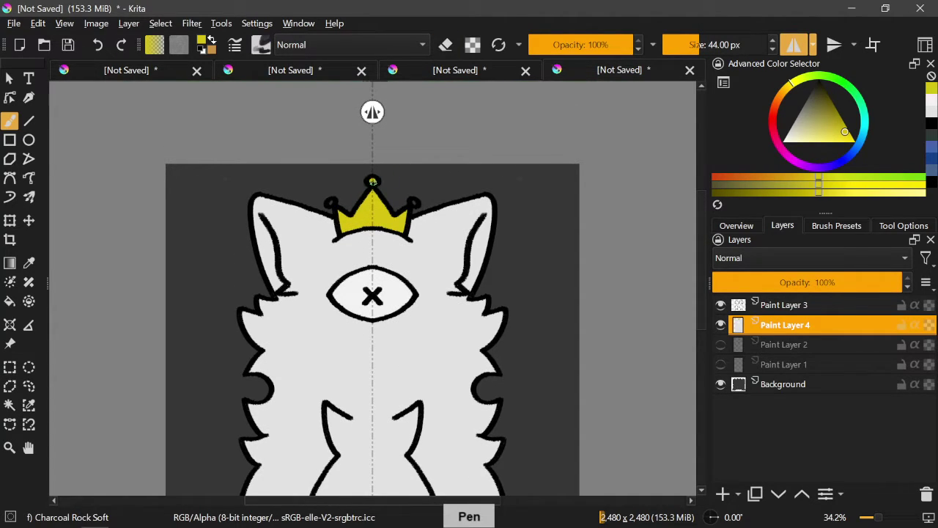
{"action": "left_click", "coordinate": [372, 181]}
{"action": "left_click", "coordinate": [329, 202]}
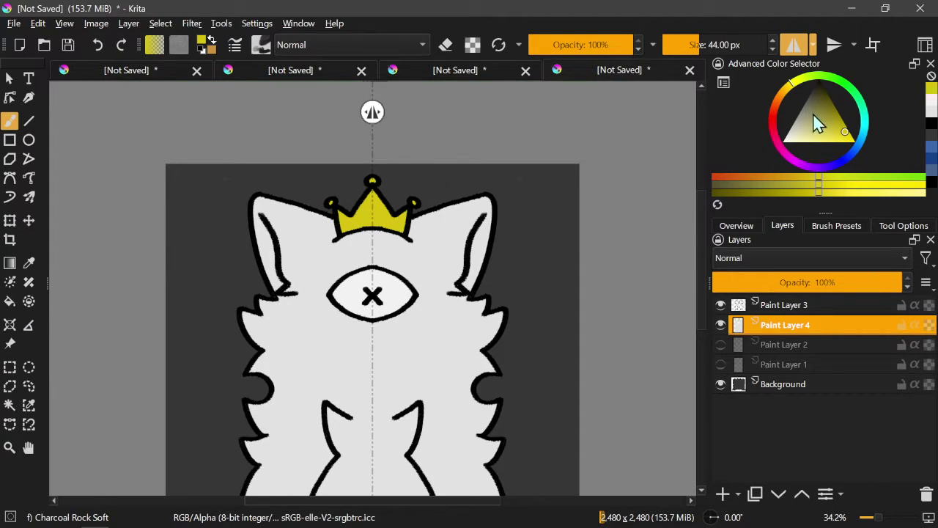
{"action": "left_click", "coordinate": [837, 123]}
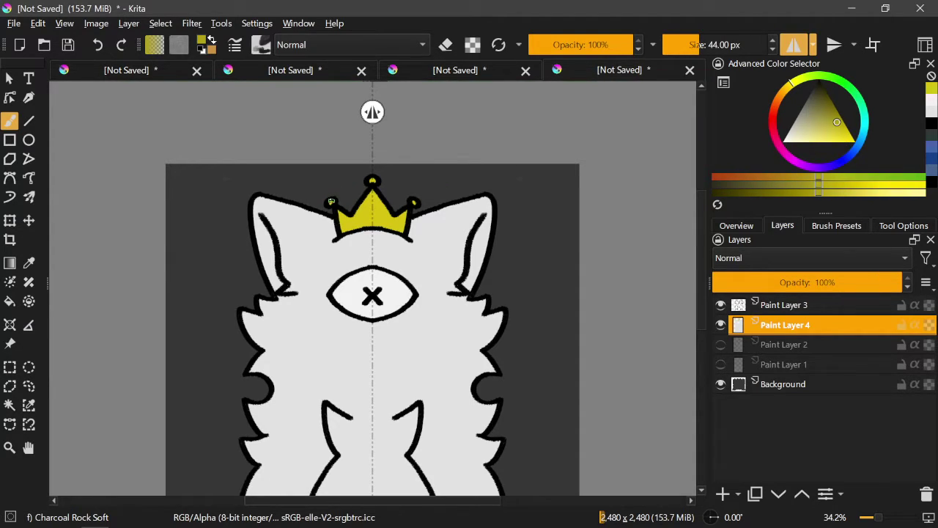
{"action": "left_click", "coordinate": [330, 202]}
{"action": "left_click", "coordinate": [373, 180]}
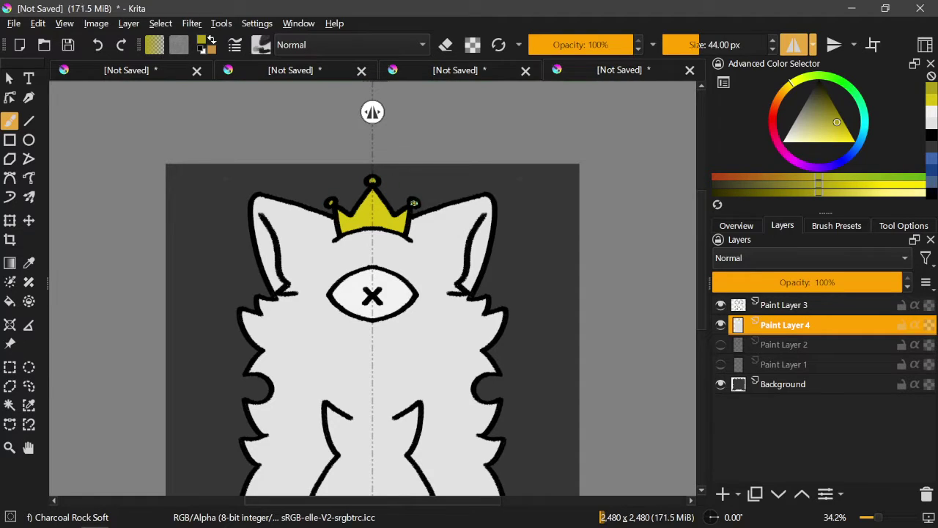
{"action": "mouse_move", "coordinate": [350, 217]}
{"action": "left_mouse_down"}
{"action": "mouse_move", "coordinate": [338, 222]}
{"action": "mouse_move", "coordinate": [350, 212]}
{"action": "mouse_move", "coordinate": [349, 230]}
{"action": "mouse_move", "coordinate": [364, 204]}
{"action": "mouse_move", "coordinate": [368, 221]}
{"action": "left_mouse_up"}
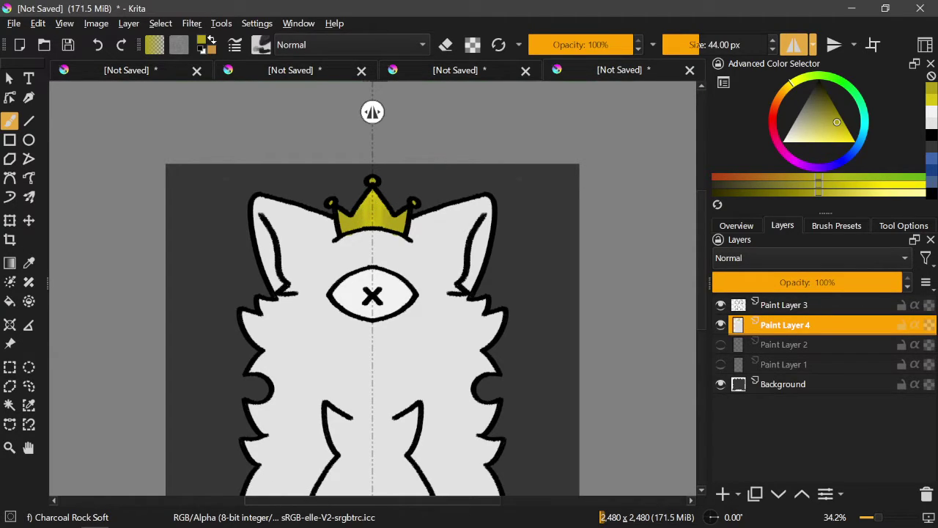
{"action": "left_click", "coordinate": [99, 44]}
{"action": "left_click", "coordinate": [101, 43]}
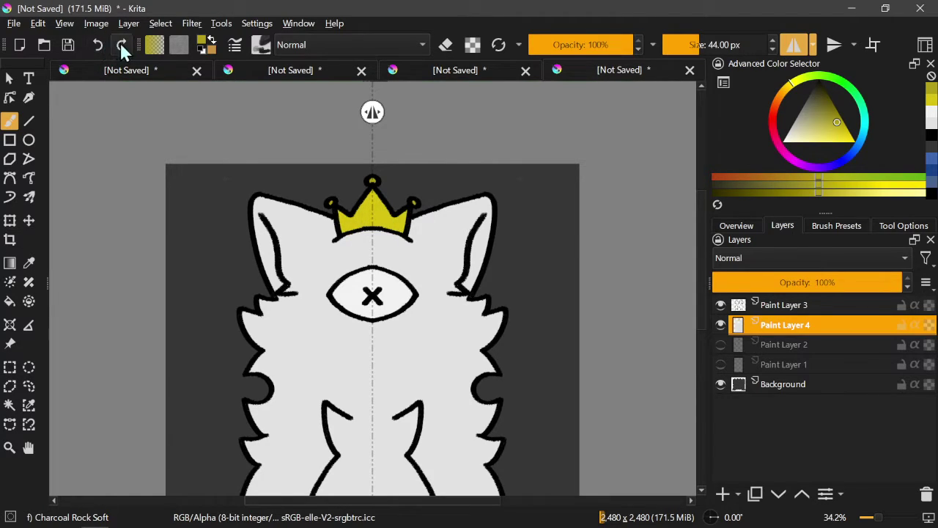
{"action": "left_click", "coordinate": [121, 45]}
{"action": "mouse_move", "coordinate": [346, 214]}
{"action": "left_mouse_down"}
{"action": "mouse_move", "coordinate": [345, 231]}
{"action": "mouse_move", "coordinate": [352, 215]}
{"action": "left_mouse_up"}
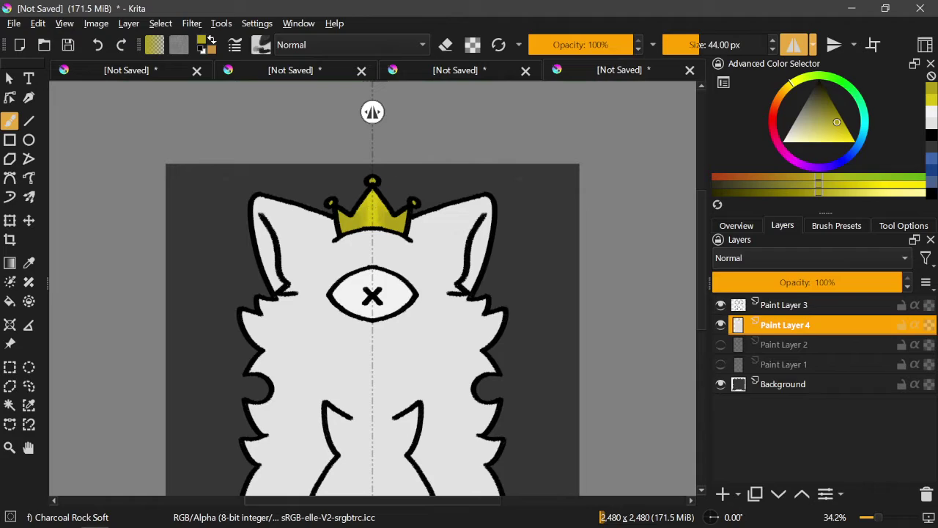
{"action": "left_click", "coordinate": [98, 48]}
{"action": "left_click", "coordinate": [103, 48]}
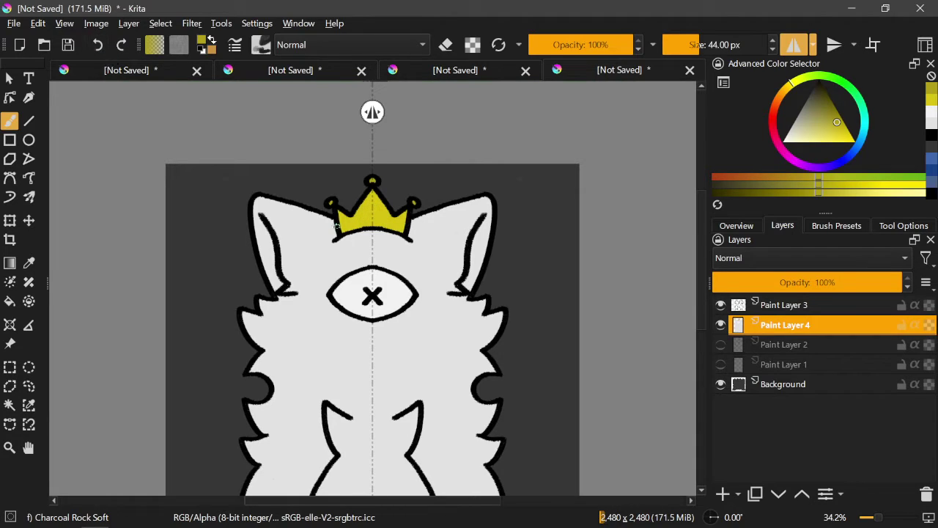
{"action": "mouse_move", "coordinate": [335, 226]}
{"action": "left_mouse_down"}
{"action": "mouse_move", "coordinate": [342, 217]}
{"action": "mouse_move", "coordinate": [347, 230]}
{"action": "mouse_move", "coordinate": [350, 213]}
{"action": "left_mouse_up"}
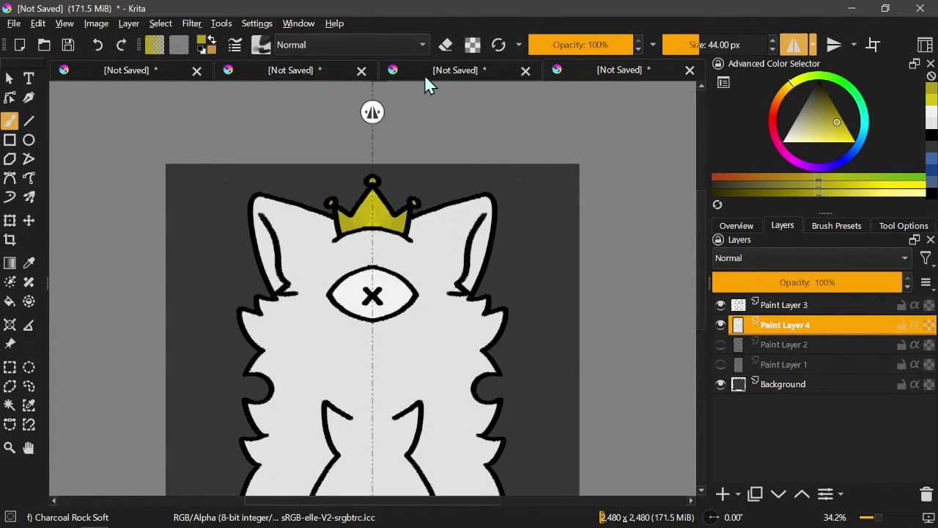
{"action": "left_click", "coordinate": [103, 46]}
{"action": "left_click", "coordinate": [101, 42]}
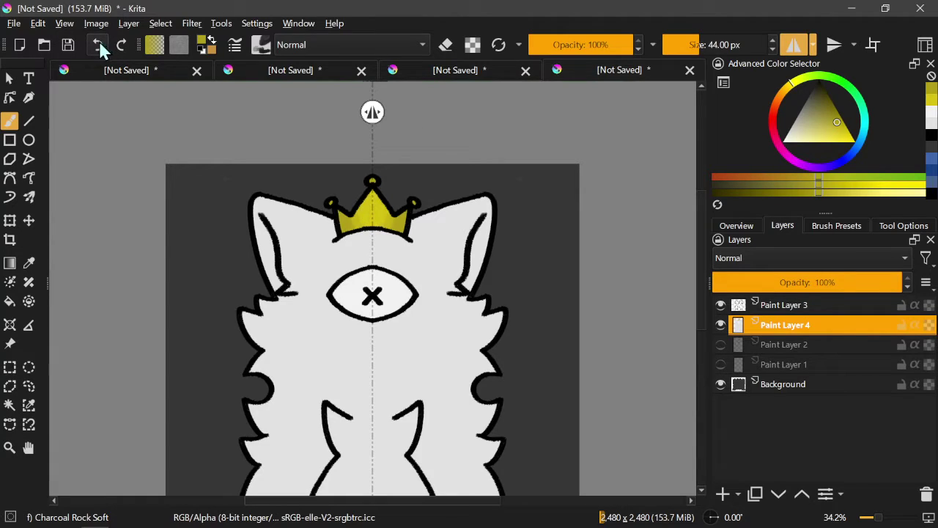
{"action": "left_click", "coordinate": [101, 43]}
Step: Shade the lower part of the crown with the darker yellow, leaving its central point bright
{"action": "left_click_drag", "start_coordinate": [340, 222], "coordinate": [355, 226]}
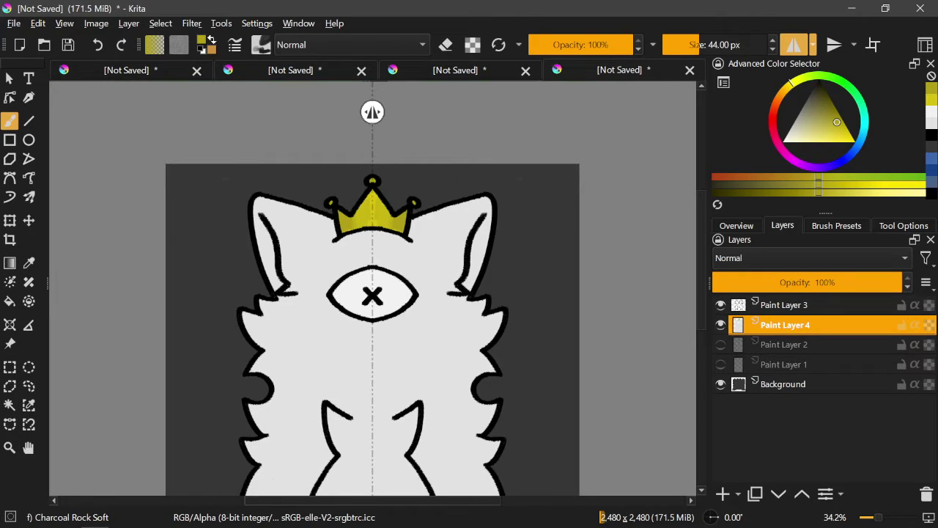
Step: Sample the body's light grey, darken it to a medium grey and paint shadows along the outer edges of the front legs at 44 px
{"action": "scroll", "coordinate": [705, 283], "scroll_direction": "down", "scroll_amount": 2}
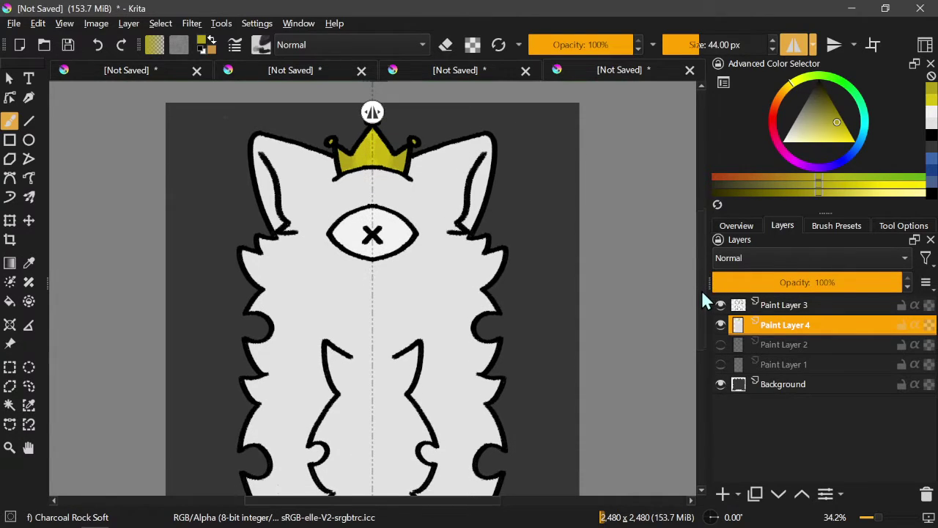
{"action": "left_click", "coordinate": [28, 263]}
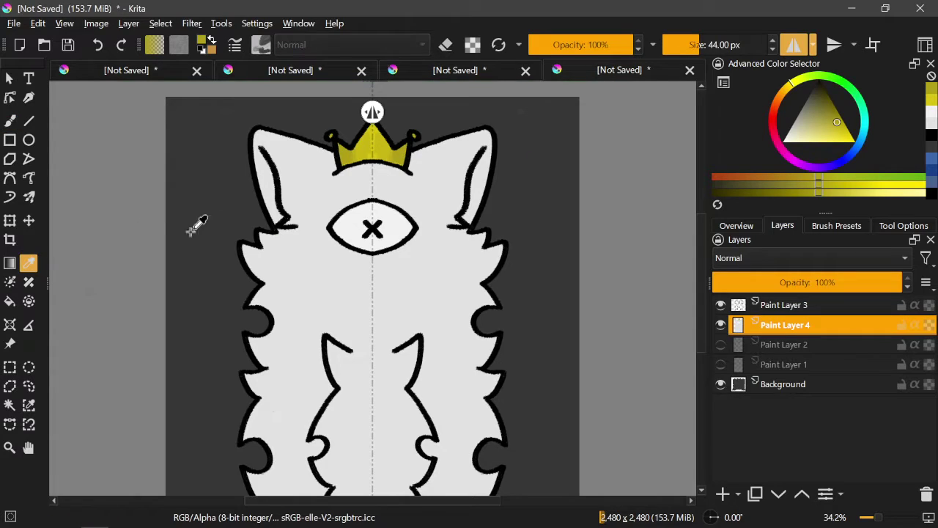
{"action": "left_click", "coordinate": [331, 297]}
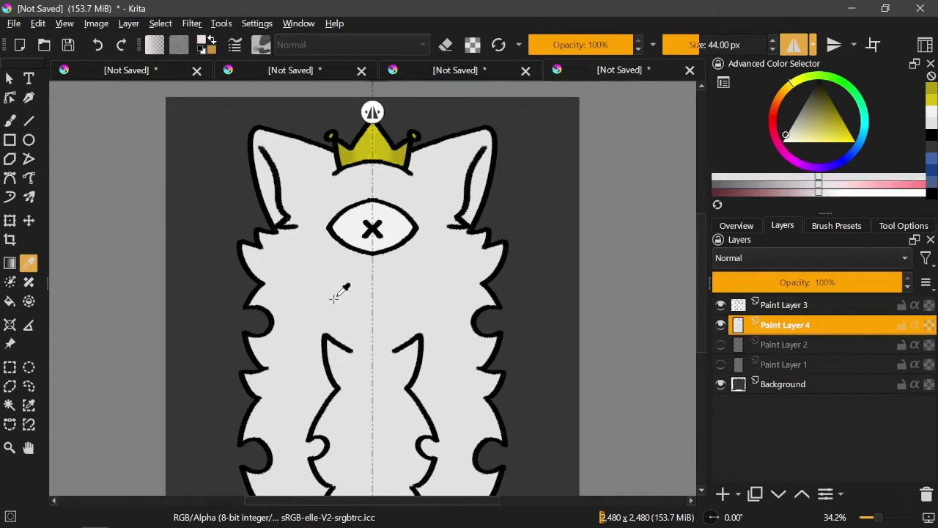
{"action": "left_click", "coordinate": [793, 124]}
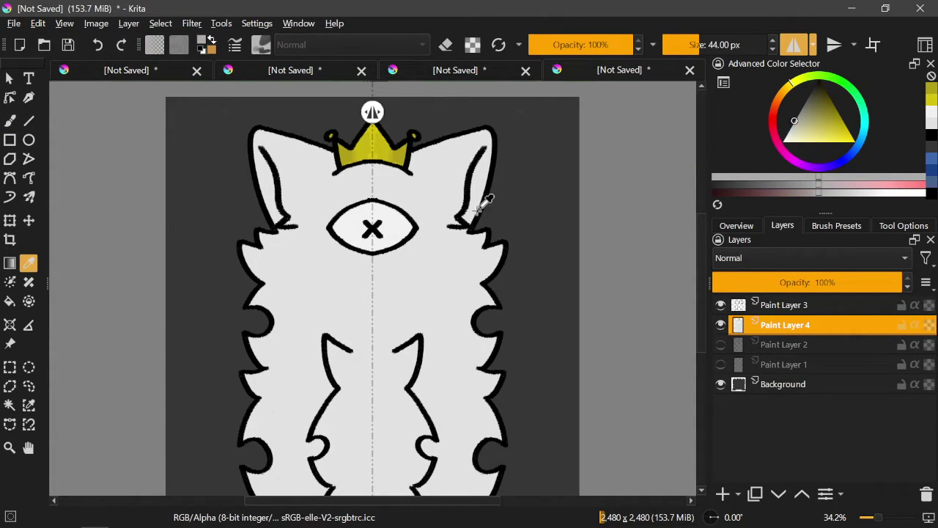
{"action": "left_click", "coordinate": [10, 120]}
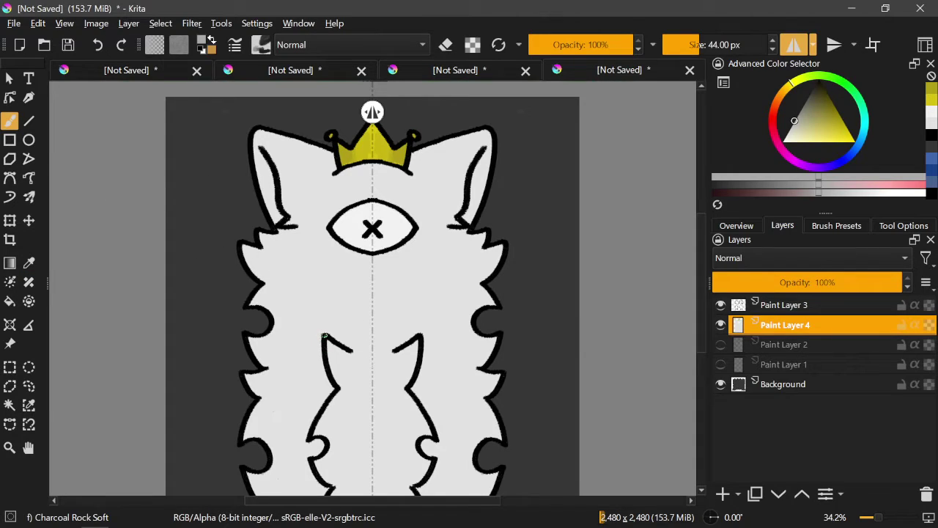
{"action": "mouse_move", "coordinate": [324, 335]}
{"action": "left_mouse_down"}
{"action": "mouse_move", "coordinate": [329, 390]}
{"action": "mouse_move", "coordinate": [308, 431]}
{"action": "mouse_move", "coordinate": [322, 445]}
{"action": "mouse_move", "coordinate": [309, 457]}
{"action": "mouse_move", "coordinate": [318, 444]}
{"action": "left_mouse_up"}
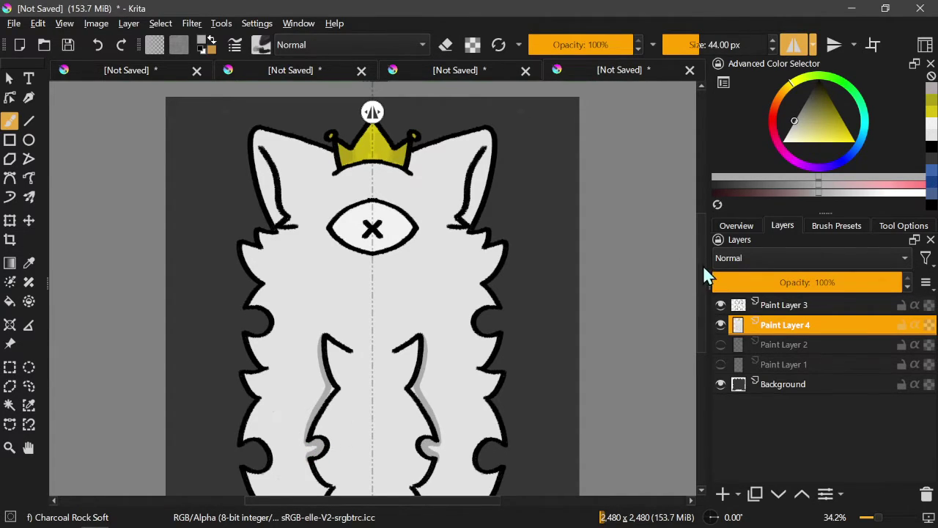
{"action": "scroll", "coordinate": [704, 272], "scroll_direction": "down", "scroll_amount": 2}
{"action": "left_click_drag", "start_coordinate": [309, 402], "coordinate": [320, 451]}
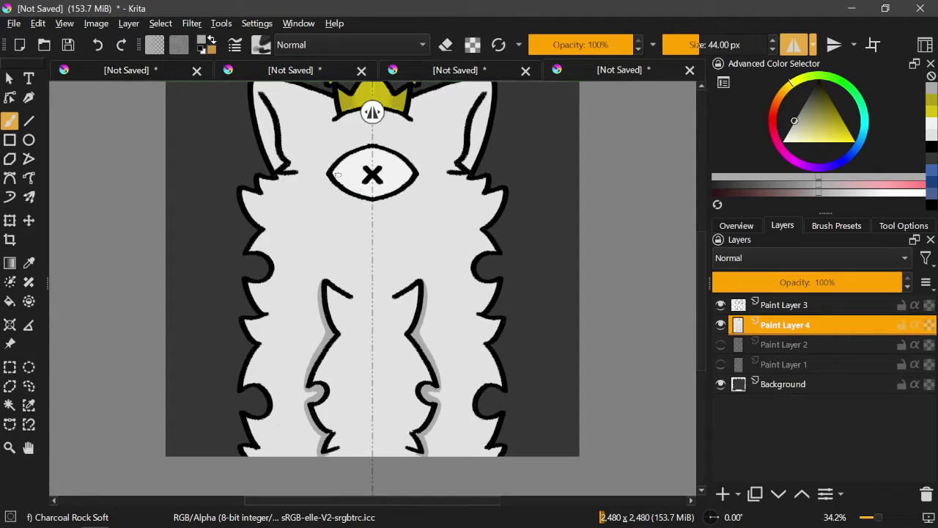
Step: Try medium-grey shadows beneath the eye and around the lowest notches on both sides of the body
{"action": "mouse_move", "coordinate": [327, 174]}
{"action": "left_mouse_down"}
{"action": "mouse_move", "coordinate": [372, 201]}
{"action": "mouse_move", "coordinate": [341, 196]}
{"action": "mouse_move", "coordinate": [330, 174]}
{"action": "left_mouse_up"}
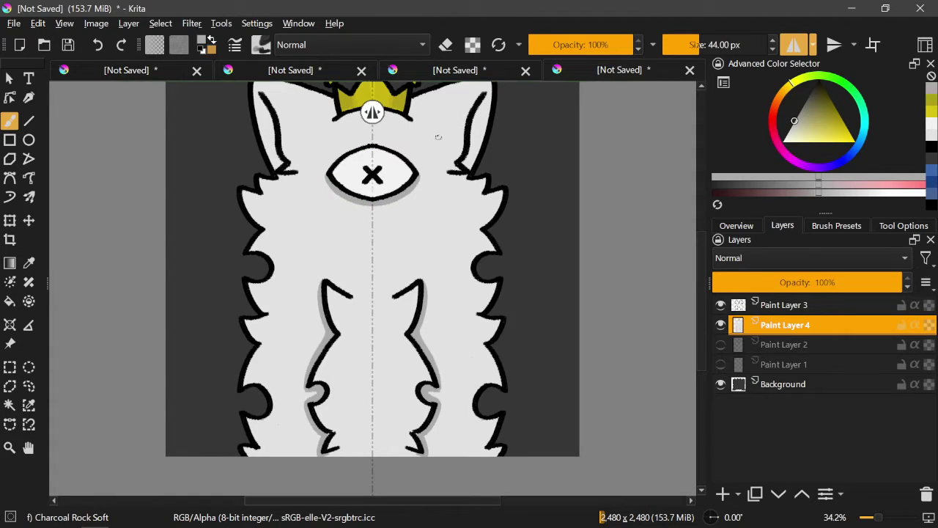
{"action": "left_click", "coordinate": [98, 45]}
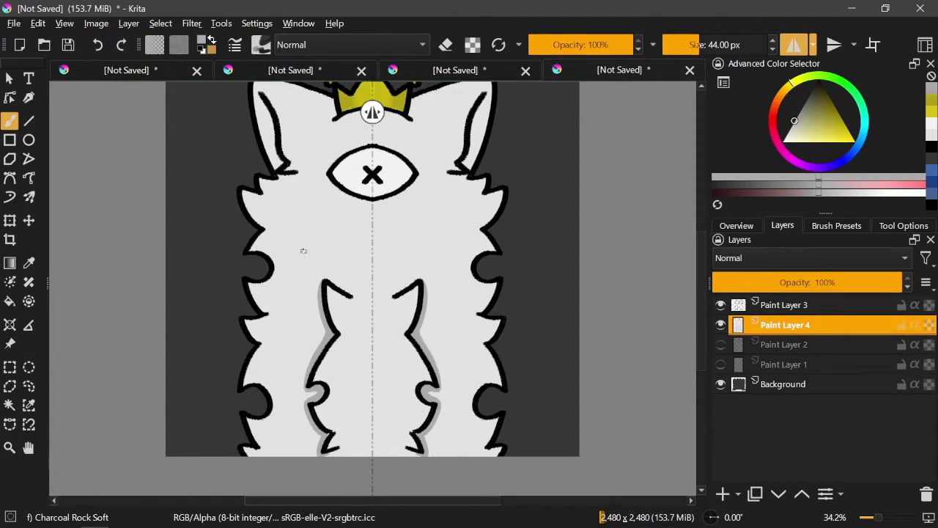
{"action": "mouse_move", "coordinate": [247, 417]}
{"action": "left_mouse_down"}
{"action": "mouse_move", "coordinate": [278, 406]}
{"action": "mouse_move", "coordinate": [272, 389]}
{"action": "mouse_move", "coordinate": [242, 386]}
{"action": "mouse_move", "coordinate": [259, 361]}
{"action": "mouse_move", "coordinate": [275, 409]}
{"action": "mouse_move", "coordinate": [259, 424]}
{"action": "mouse_move", "coordinate": [248, 418]}
{"action": "mouse_move", "coordinate": [247, 450]}
{"action": "left_mouse_up"}
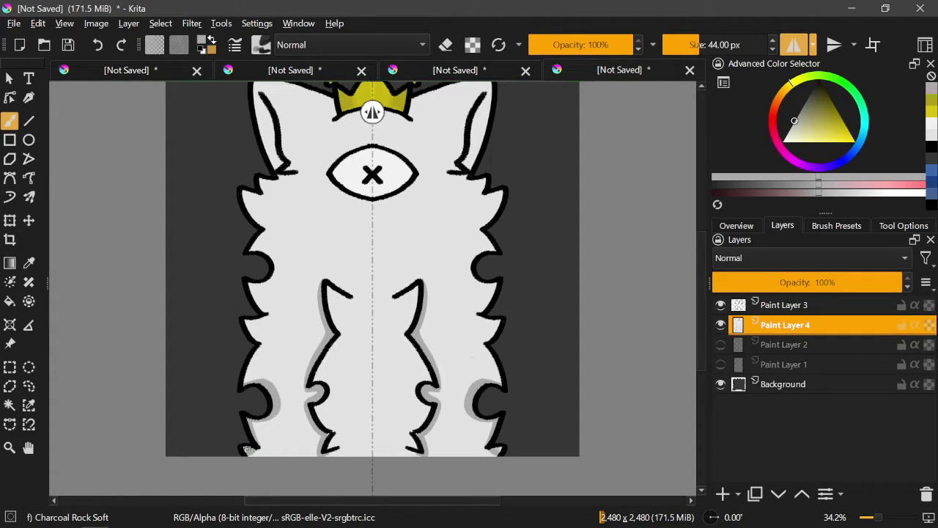
{"action": "left_click", "coordinate": [101, 44]}
{"action": "left_click", "coordinate": [97, 46]}
{"action": "left_click", "coordinate": [98, 47]}
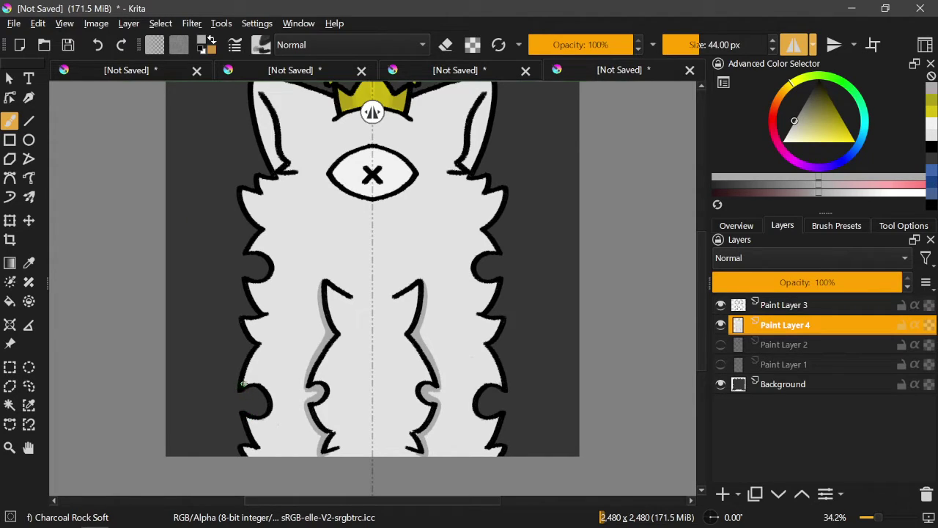
Step: Paint thin medium-grey shadows along the body's outer fur edges, from the lowest notches up to the tufts below the ears
{"action": "mouse_move", "coordinate": [242, 383]}
{"action": "left_mouse_down"}
{"action": "mouse_move", "coordinate": [261, 381]}
{"action": "mouse_move", "coordinate": [271, 396]}
{"action": "mouse_move", "coordinate": [267, 416]}
{"action": "mouse_move", "coordinate": [249, 425]}
{"action": "mouse_move", "coordinate": [258, 455]}
{"action": "left_mouse_up"}
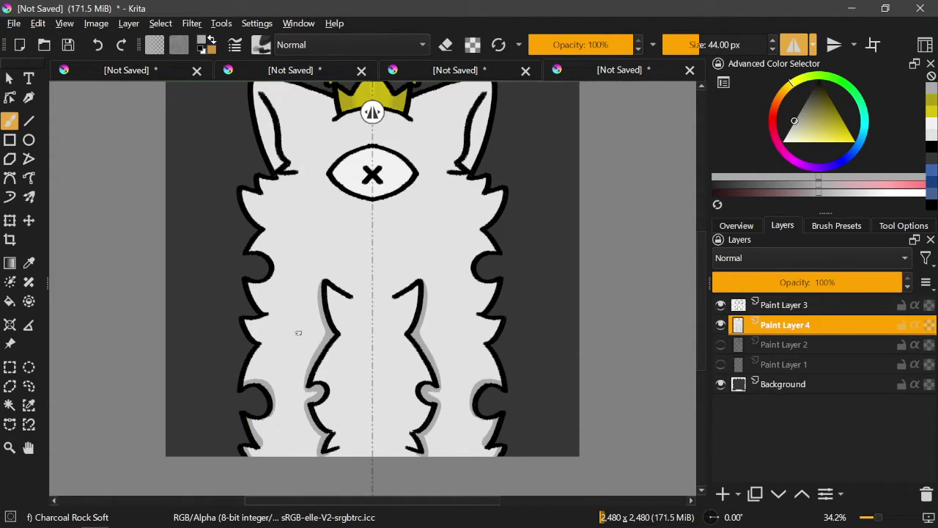
{"action": "mouse_move", "coordinate": [259, 341]}
{"action": "left_mouse_down"}
{"action": "mouse_move", "coordinate": [251, 333]}
{"action": "mouse_move", "coordinate": [251, 282]}
{"action": "mouse_move", "coordinate": [261, 249]}
{"action": "mouse_move", "coordinate": [269, 255]}
{"action": "left_mouse_up"}
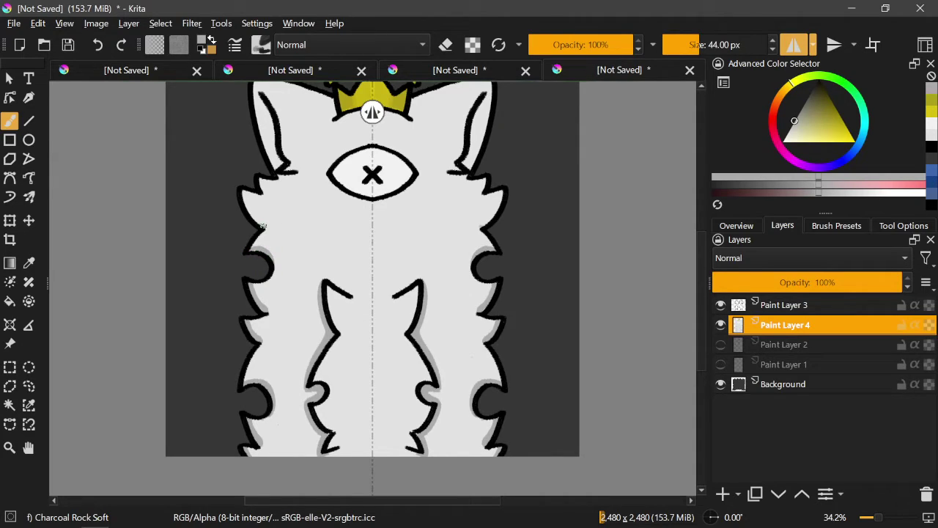
{"action": "mouse_move", "coordinate": [263, 226]}
{"action": "left_mouse_down"}
{"action": "mouse_move", "coordinate": [244, 192]}
{"action": "mouse_move", "coordinate": [256, 218]}
{"action": "mouse_move", "coordinate": [261, 178]}
{"action": "left_mouse_up"}
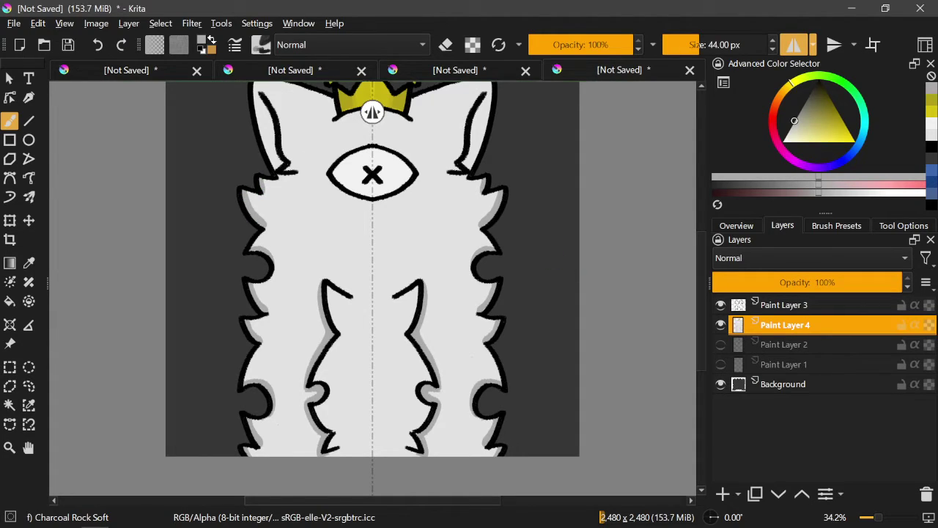
Step: Add medium-grey shadows along the inner side of the front-leg outlines, around their notches, lower tufts and upper curves
{"action": "left_click_drag", "start_coordinate": [309, 382], "coordinate": [327, 381]}
{"action": "left_click_drag", "start_coordinate": [331, 433], "coordinate": [314, 405]}
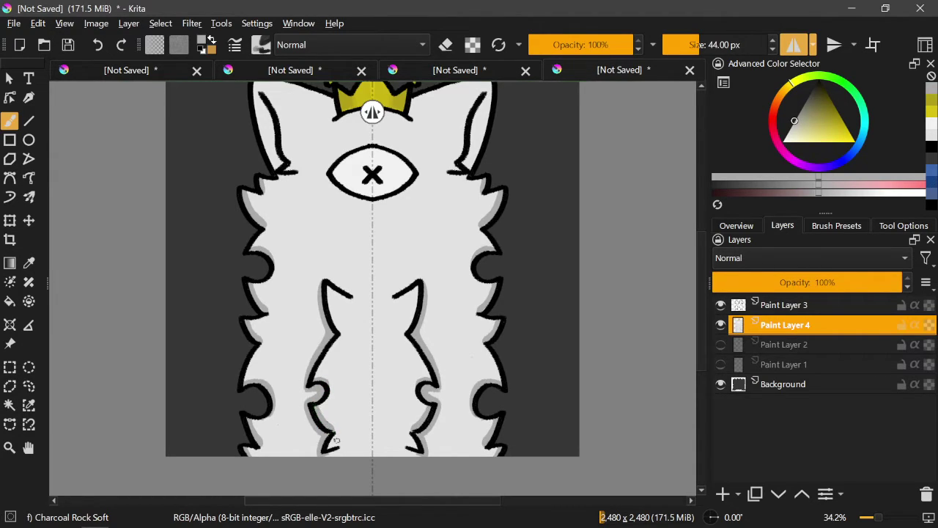
{"action": "left_click_drag", "start_coordinate": [336, 444], "coordinate": [331, 448]}
{"action": "left_click_drag", "start_coordinate": [338, 331], "coordinate": [322, 292]}
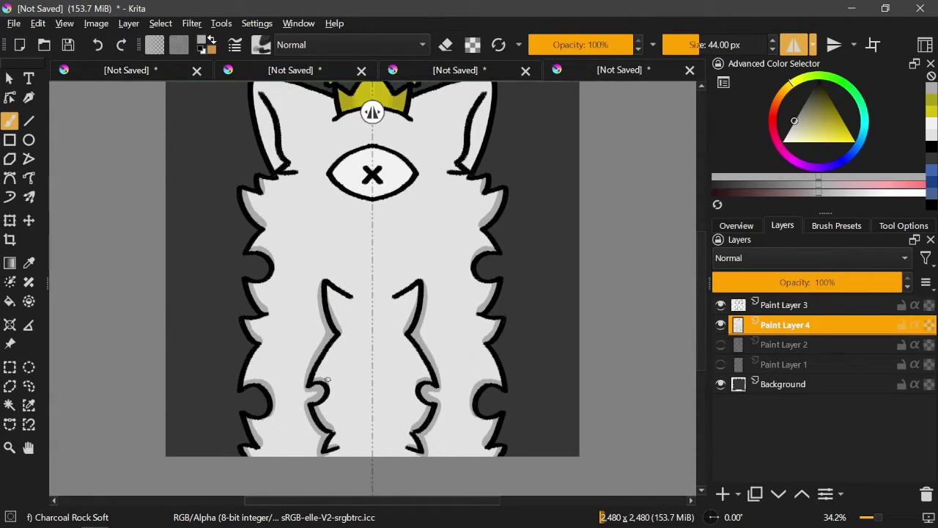
{"action": "mouse_move", "coordinate": [315, 379]}
{"action": "left_mouse_down"}
{"action": "mouse_move", "coordinate": [328, 381]}
{"action": "mouse_move", "coordinate": [323, 400]}
{"action": "left_mouse_up"}
Step: Shade along the inner-ear lines and beside the crown's sides in medium grey
{"action": "left_click_drag", "start_coordinate": [700, 284], "coordinate": [697, 253]}
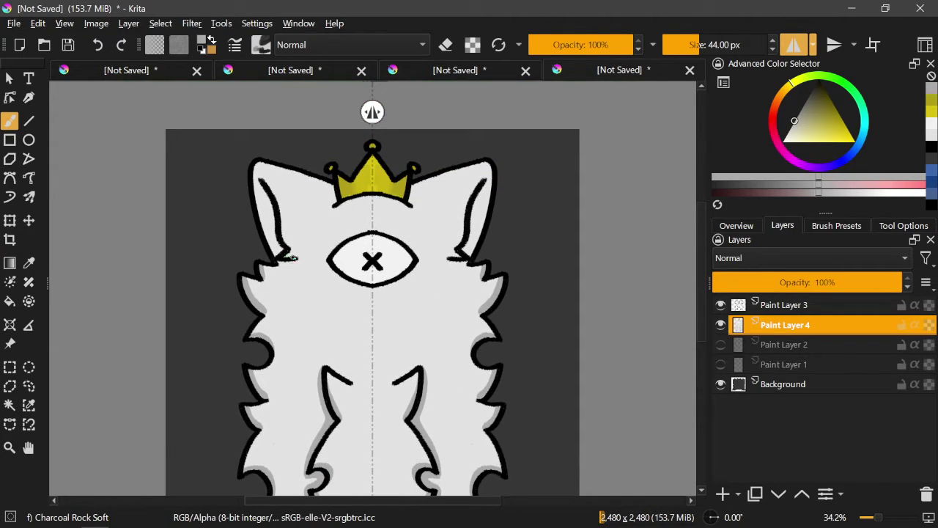
{"action": "mouse_move", "coordinate": [291, 258]}
{"action": "left_mouse_down"}
{"action": "mouse_move", "coordinate": [278, 261]}
{"action": "mouse_move", "coordinate": [265, 189]}
{"action": "left_mouse_up"}
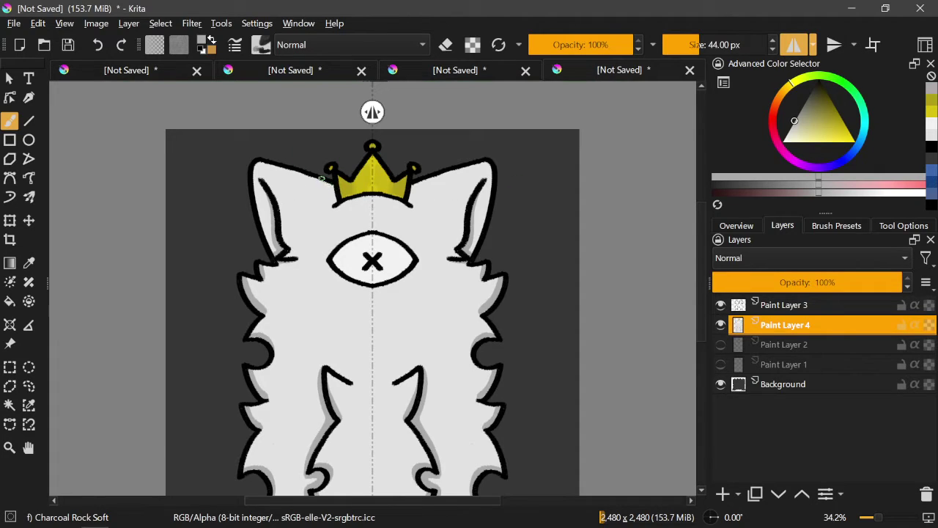
{"action": "left_click_drag", "start_coordinate": [327, 181], "coordinate": [334, 203]}
{"action": "left_click", "coordinate": [98, 44]}
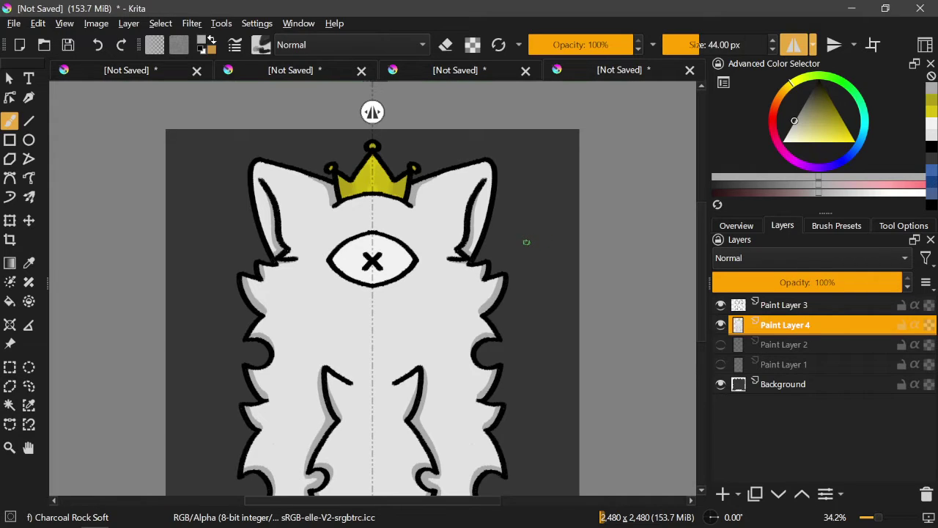
Step: Select the Background layer and open the "youtube profile" image from the Pictures folder
{"action": "mouse_move", "coordinate": [705, 223]}
{"action": "left_mouse_down"}
{"action": "mouse_move", "coordinate": [698, 258]}
{"action": "mouse_move", "coordinate": [697, 215]}
{"action": "left_mouse_up"}
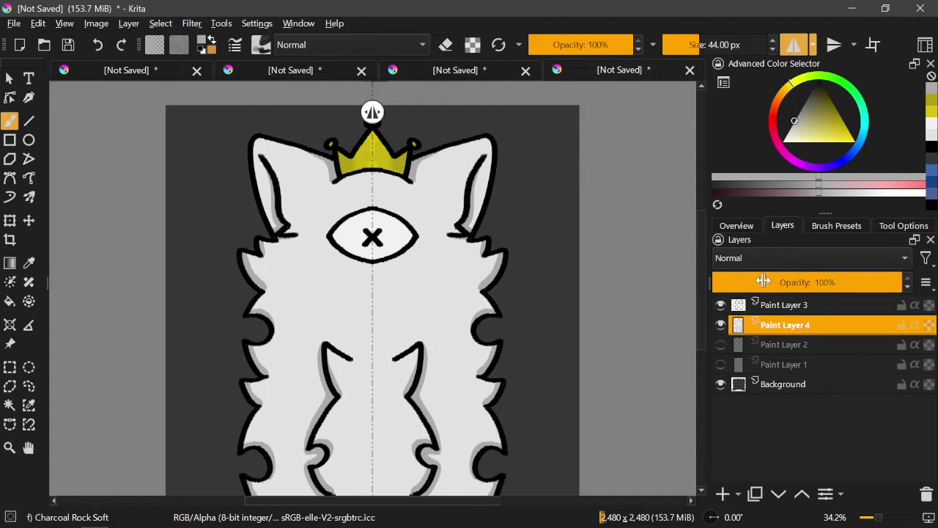
{"action": "left_click", "coordinate": [781, 385]}
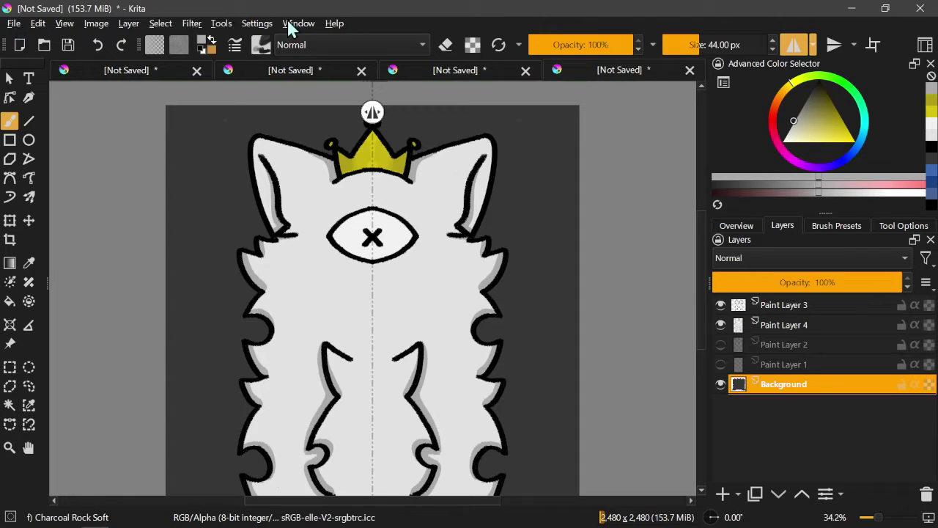
{"action": "left_click", "coordinate": [16, 24]}
{"action": "left_click", "coordinate": [37, 57]}
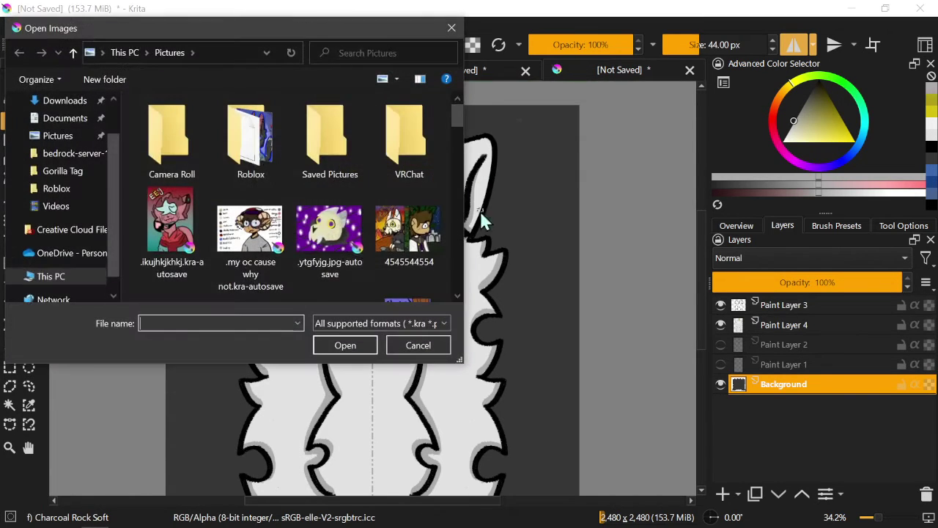
{"action": "left_click_drag", "start_coordinate": [456, 119], "coordinate": [460, 288]}
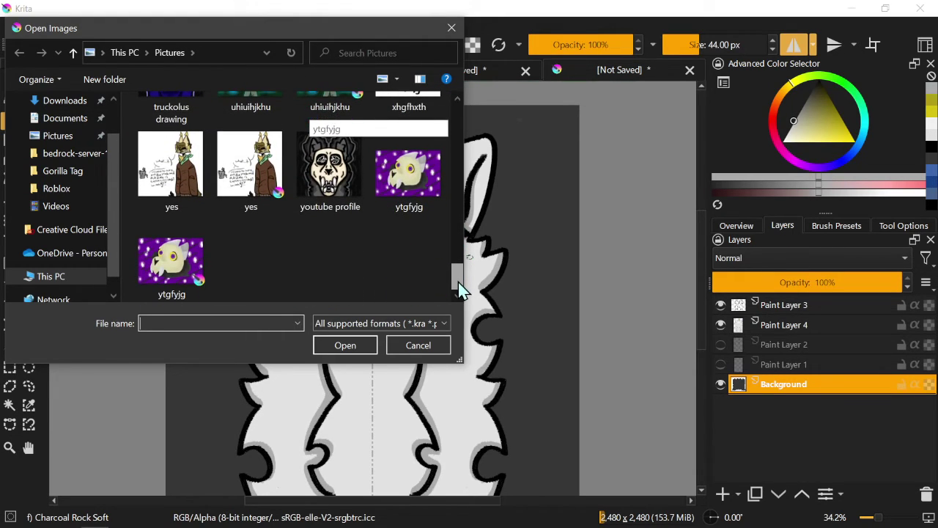
{"action": "left_click", "coordinate": [331, 196]}
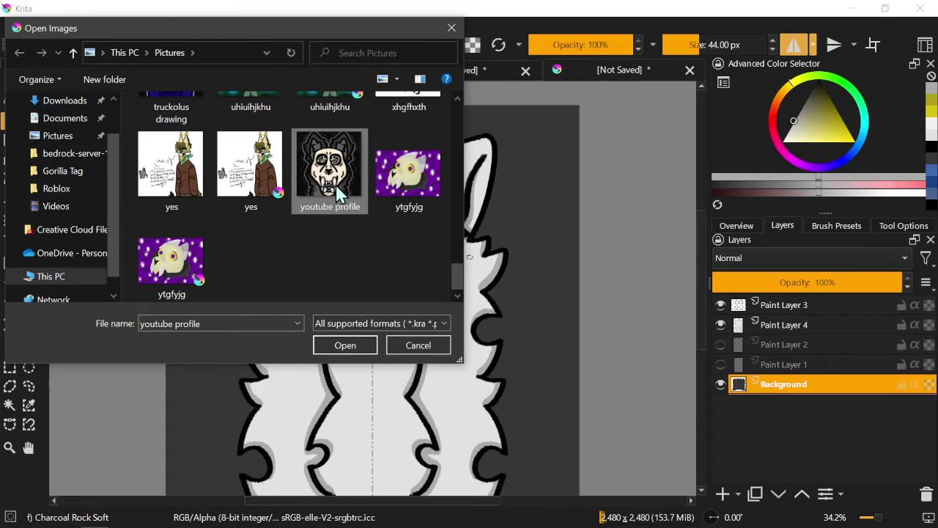
{"action": "double_click", "coordinate": [351, 194]}
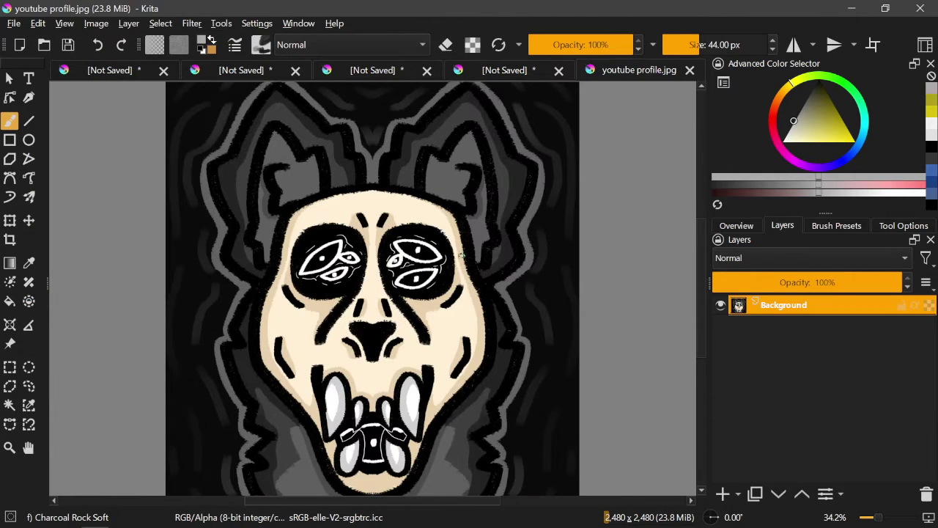
Step: Sample the near-black backdrop colour from the opened image and return to the cat drawing
{"action": "left_click", "coordinate": [30, 265]}
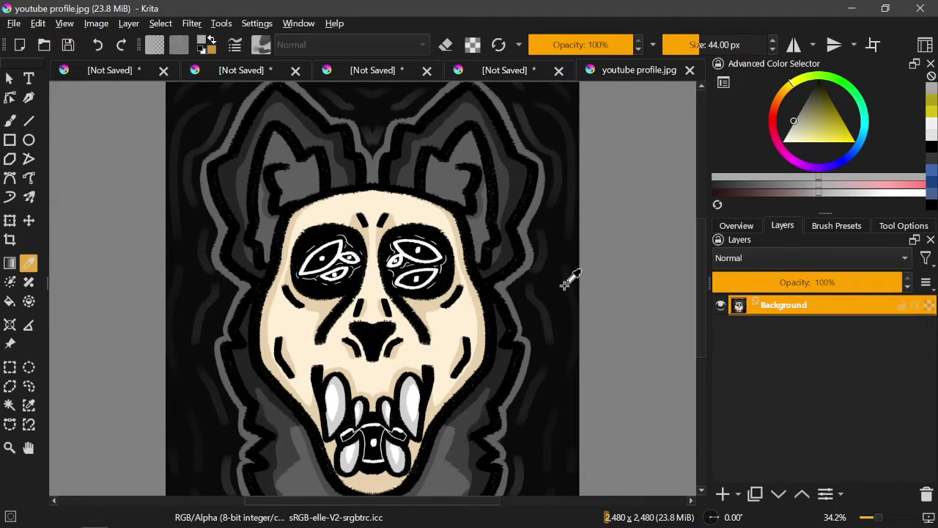
{"action": "left_click", "coordinate": [570, 377]}
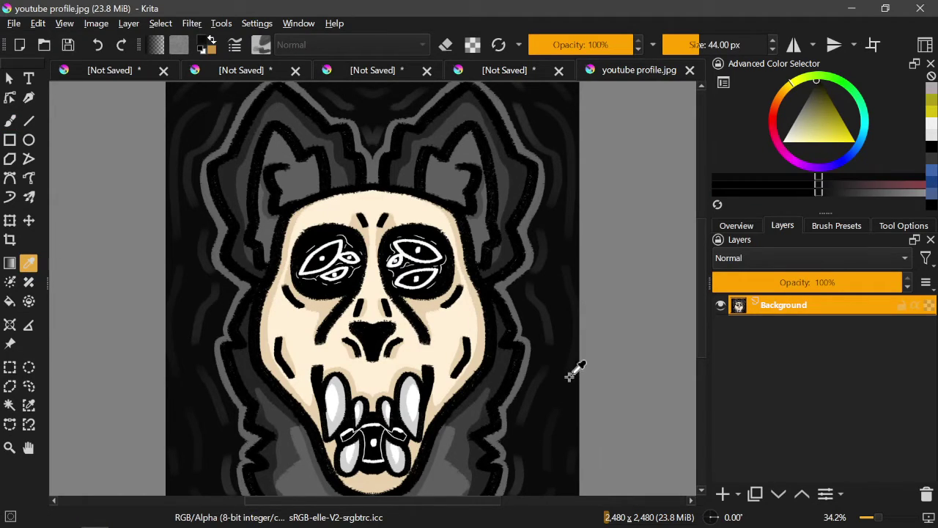
{"action": "left_click", "coordinate": [503, 71]}
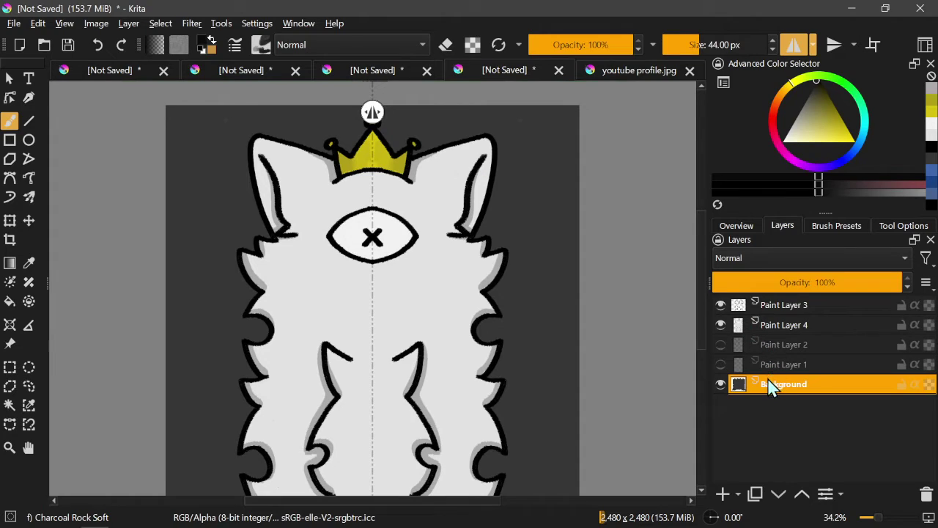
Step: Try enlarging the line art on Paint Layer 3 with the Transform tool and re-centring it on the mirror axis
{"action": "left_click", "coordinate": [775, 322]}
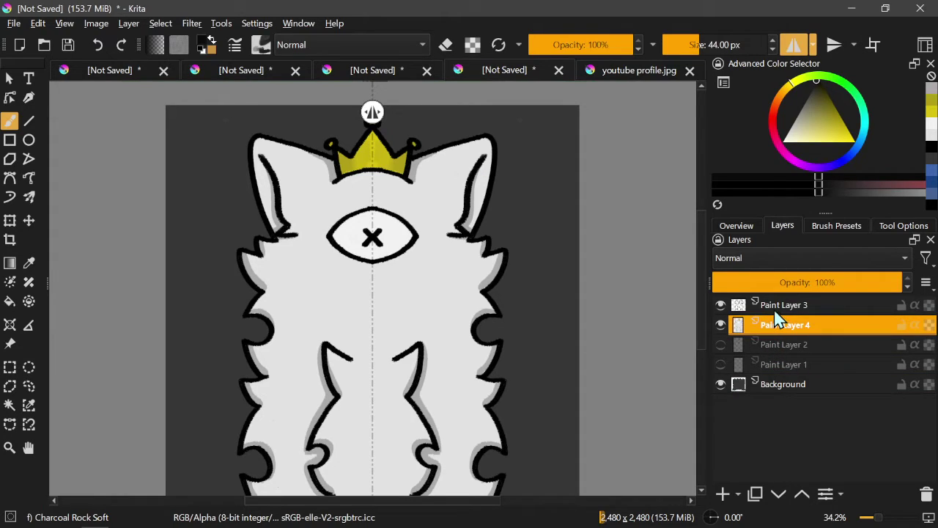
{"action": "left_click", "coordinate": [777, 308]}
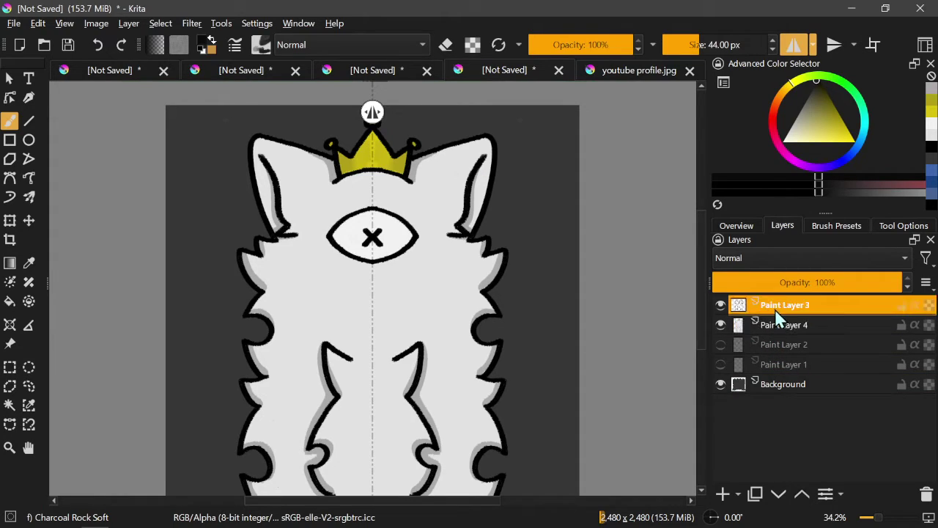
{"action": "left_click", "coordinate": [9, 220]}
{"action": "mouse_move", "coordinate": [624, 119]}
{"action": "left_mouse_down"}
{"action": "mouse_move", "coordinate": [654, 101]}
{"action": "mouse_move", "coordinate": [746, 80]}
{"action": "mouse_move", "coordinate": [693, 73]}
{"action": "left_mouse_up"}
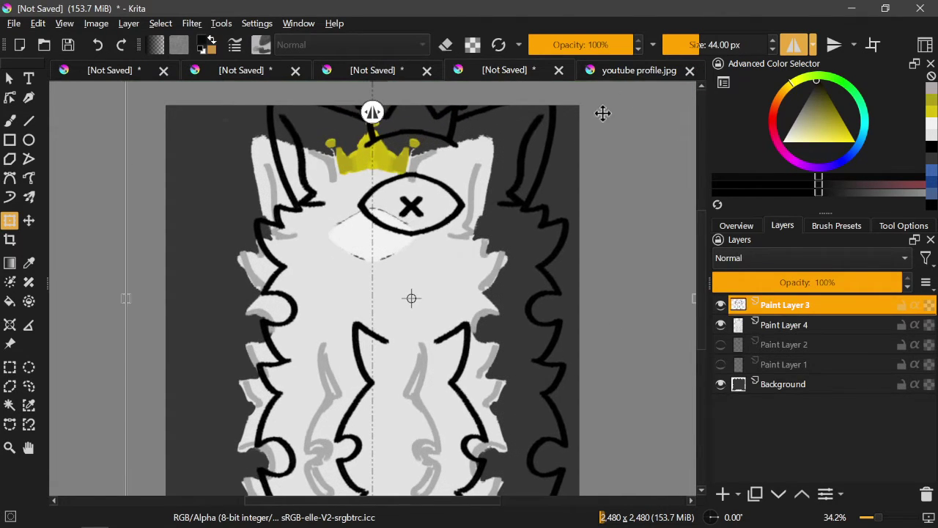
{"action": "mouse_move", "coordinate": [413, 295]}
{"action": "left_mouse_down"}
{"action": "mouse_move", "coordinate": [465, 262]}
{"action": "mouse_move", "coordinate": [464, 275]}
{"action": "left_mouse_up"}
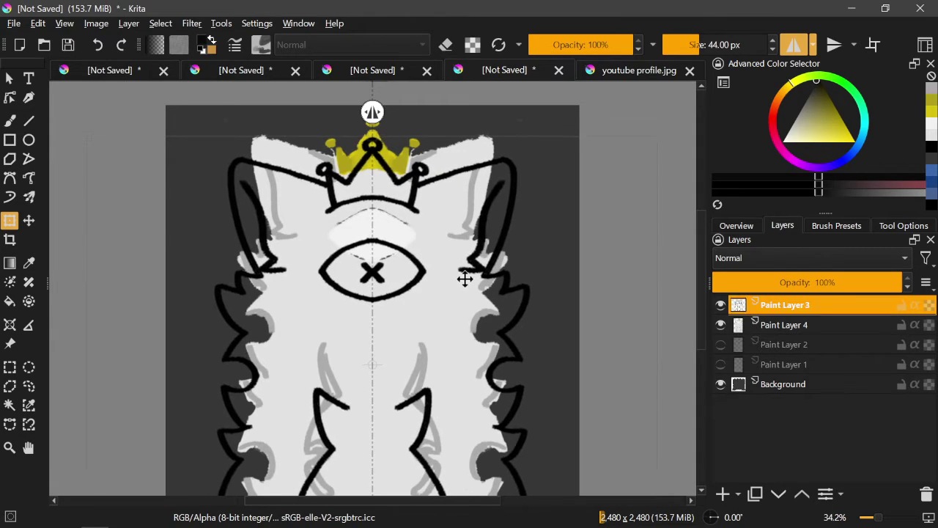
Step: Try scaling and moving the colour on Paint Layer 4 to match the enlarged line art
{"action": "left_click", "coordinate": [779, 325]}
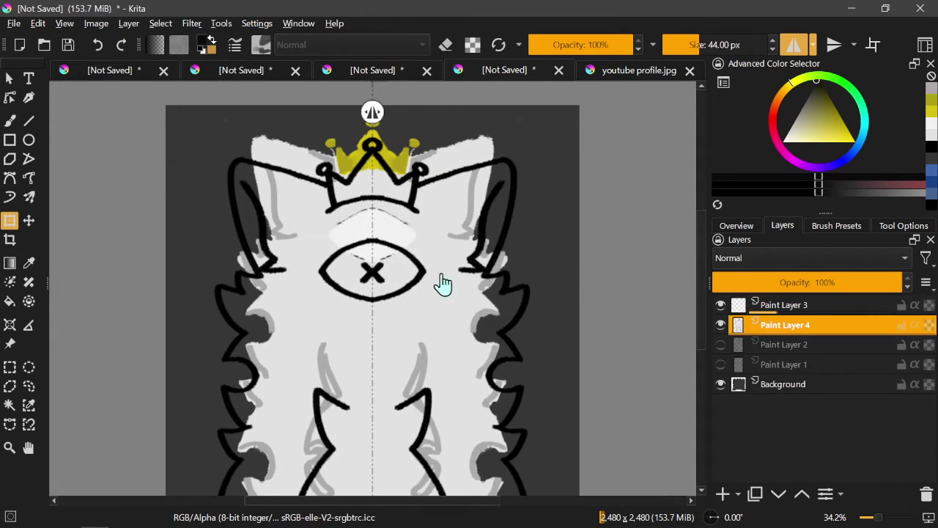
{"action": "mouse_move", "coordinate": [503, 116]}
{"action": "left_mouse_down"}
{"action": "mouse_move", "coordinate": [550, 96]}
{"action": "mouse_move", "coordinate": [549, 131]}
{"action": "left_mouse_up"}
{"action": "left_click_drag", "start_coordinate": [491, 196], "coordinate": [484, 210]}
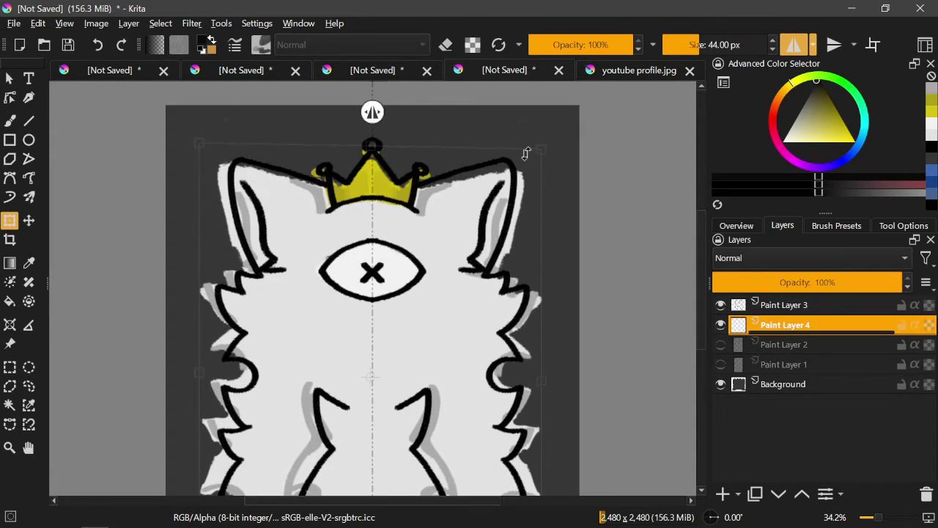
{"action": "left_click_drag", "start_coordinate": [543, 147], "coordinate": [522, 149]}
{"action": "left_click_drag", "start_coordinate": [472, 206], "coordinate": [475, 197]}
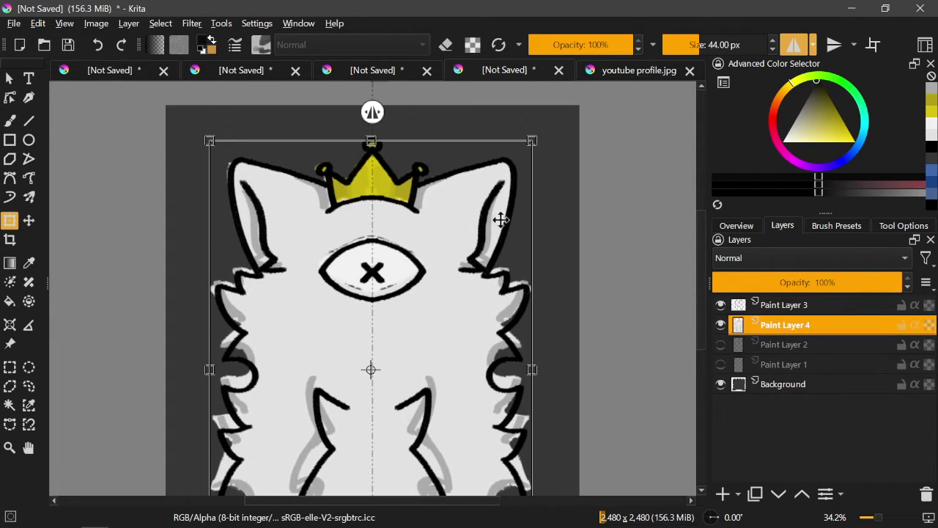
{"action": "left_click_drag", "start_coordinate": [525, 368], "coordinate": [520, 371]}
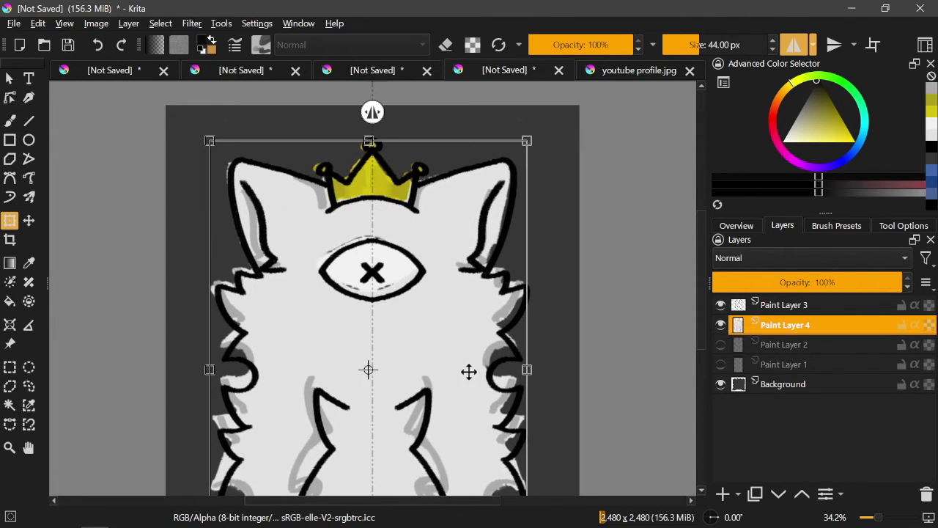
{"action": "left_click_drag", "start_coordinate": [366, 139], "coordinate": [368, 142]}
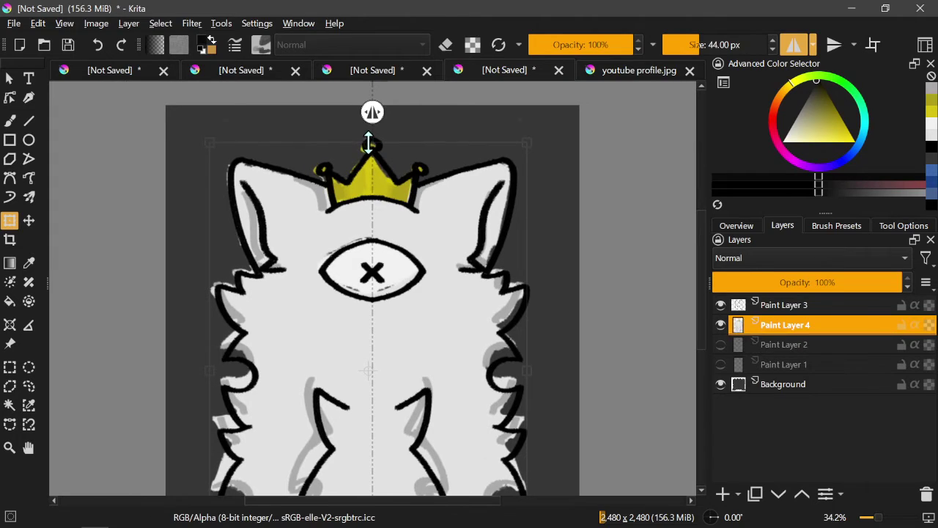
{"action": "left_click_drag", "start_coordinate": [210, 370], "coordinate": [216, 370]}
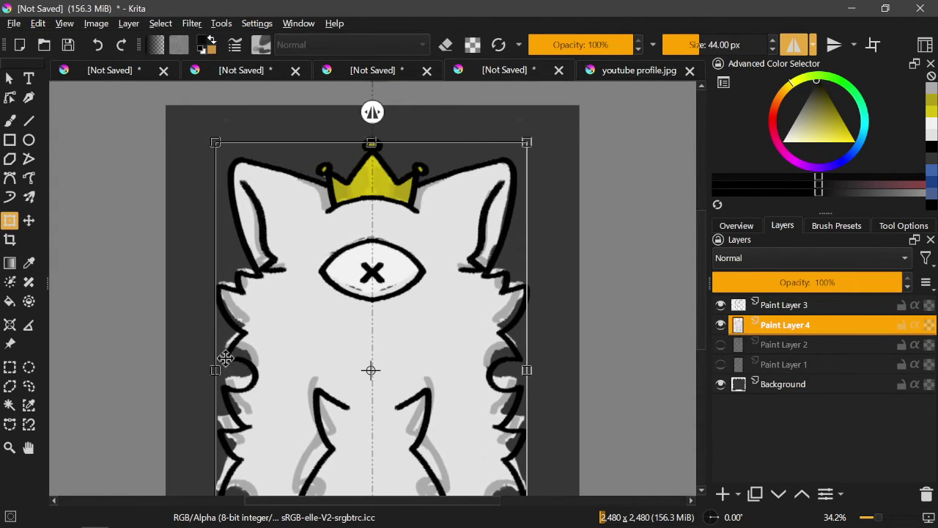
{"action": "left_click_drag", "start_coordinate": [426, 357], "coordinate": [426, 361]}
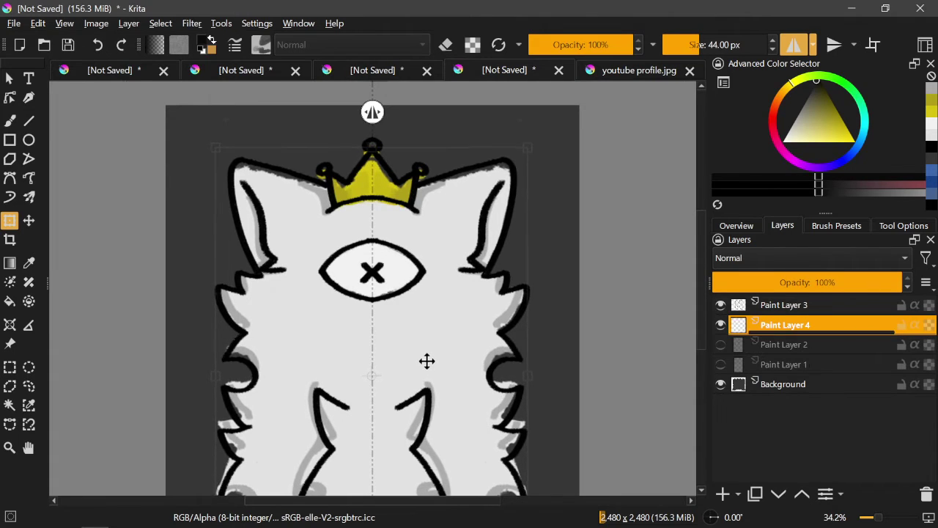
Step: Undo the transformations of Paint Layer 4 and Paint Layer 3
{"action": "left_click", "coordinate": [101, 45]}
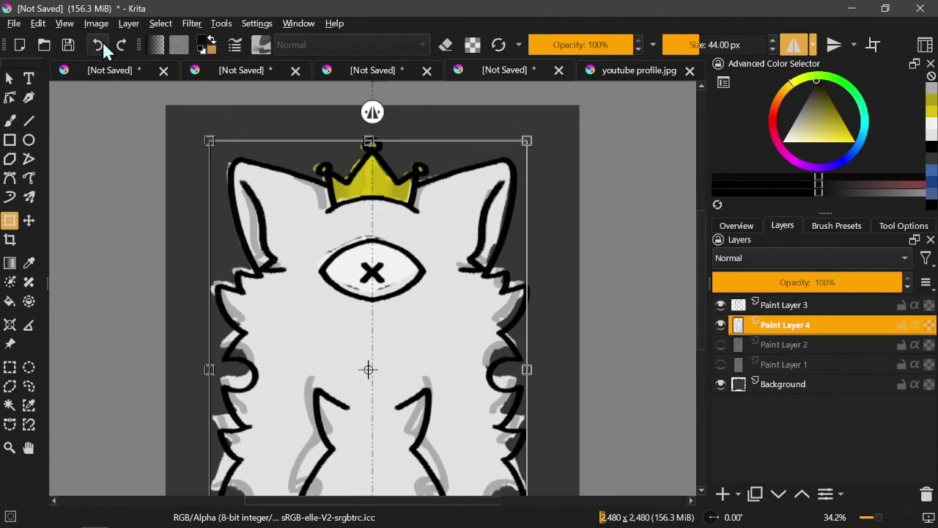
{"action": "left_click", "coordinate": [100, 44]}
{"action": "left_click", "coordinate": [102, 42]}
{"action": "left_click", "coordinate": [100, 43]}
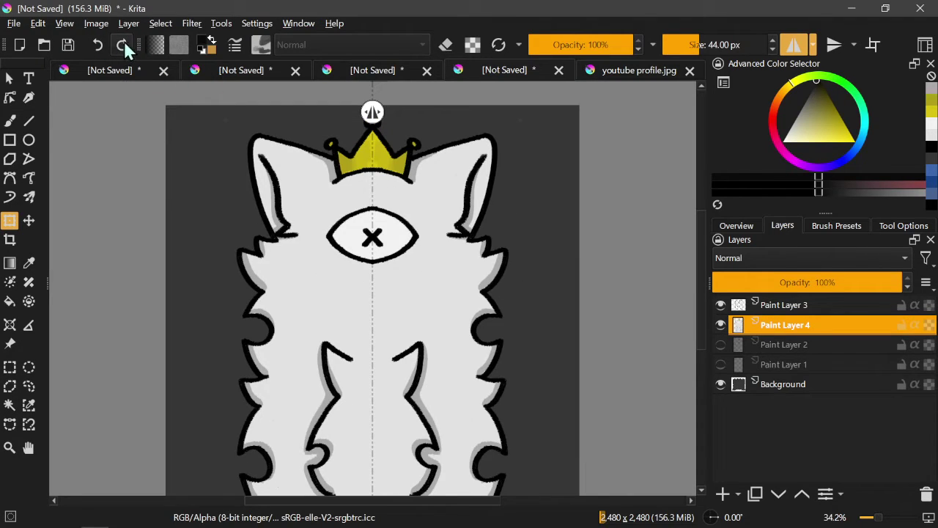
{"action": "left_click", "coordinate": [123, 43]}
{"action": "left_click", "coordinate": [101, 46]}
{"action": "left_click", "coordinate": [101, 43]}
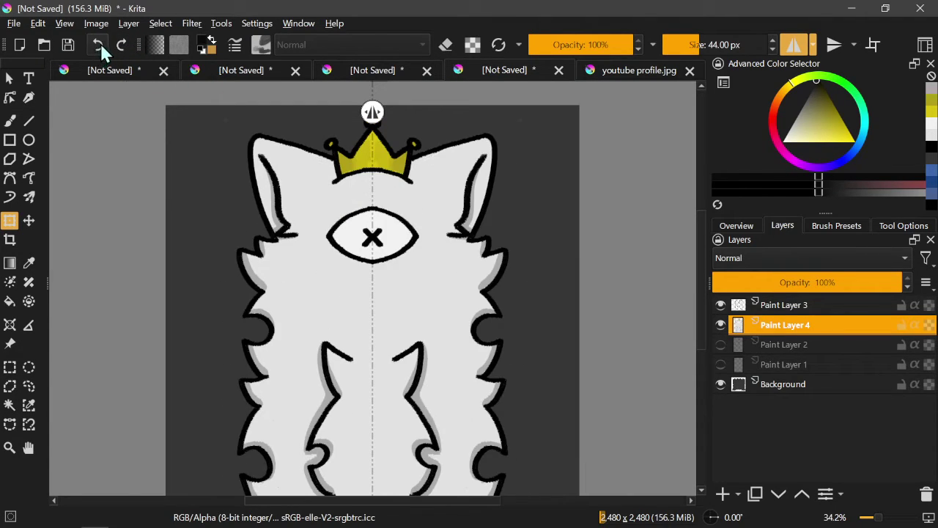
{"action": "left_click", "coordinate": [124, 45]}
{"action": "left_click", "coordinate": [123, 45]}
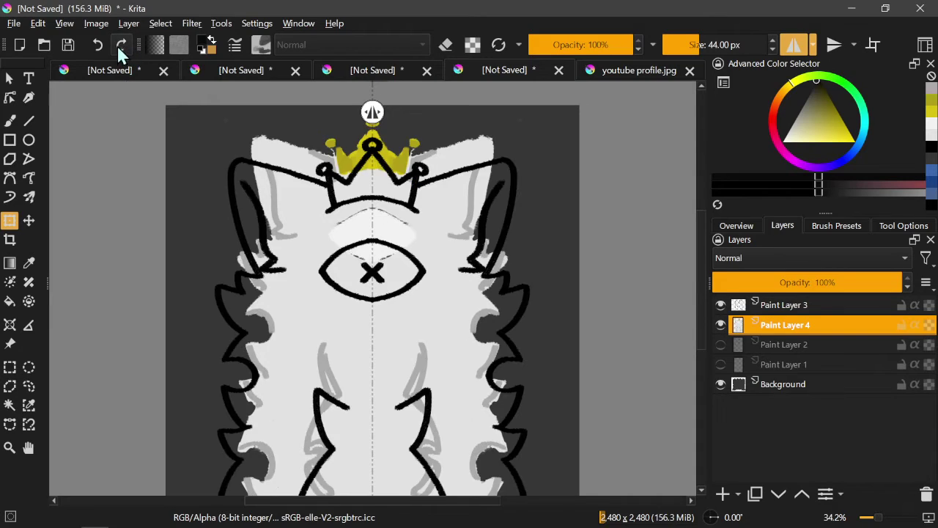
{"action": "key", "text": "ctrl+z"}
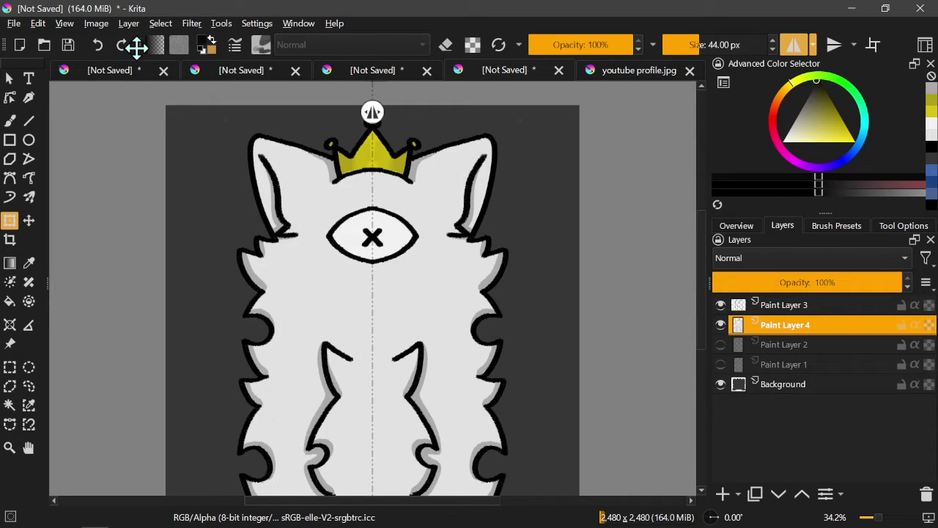
Step: Paint the Background layer near-black all around the cat with the freehand brush enlarged to 1000 px
{"action": "left_click", "coordinate": [9, 121]}
{"action": "left_click", "coordinate": [795, 384]}
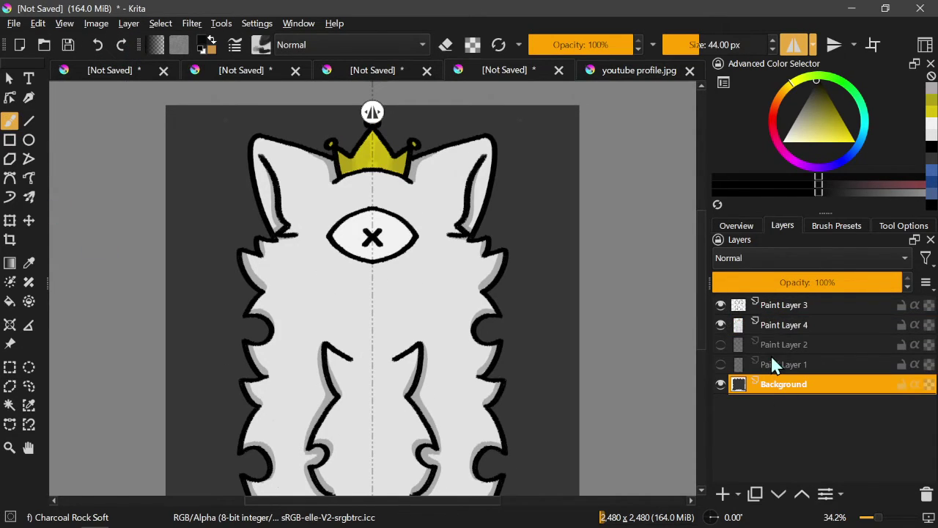
{"action": "key", "text": "bracketright"}
{"action": "key", "text": "bracketright"}
{"action": "key", "text": "bracketright"}
{"action": "key", "text": "bracketright"}
{"action": "key", "text": "bracketright"}
{"action": "key", "text": "bracketright"}
{"action": "key", "text": "bracketright"}
{"action": "key", "text": "bracketright"}
{"action": "key", "text": "bracketright"}
{"action": "key", "text": "bracketright"}
{"action": "key", "text": "bracketright"}
{"action": "key", "text": "bracketright"}
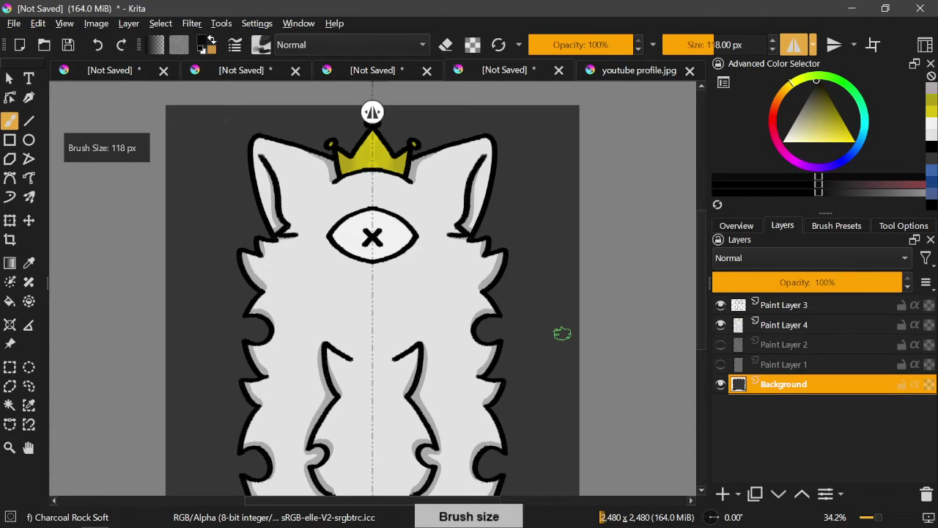
{"action": "mouse_move", "coordinate": [561, 337]}
{"action": "left_mouse_down"}
{"action": "mouse_move", "coordinate": [535, 315]}
{"action": "mouse_move", "coordinate": [506, 447]}
{"action": "left_mouse_up"}
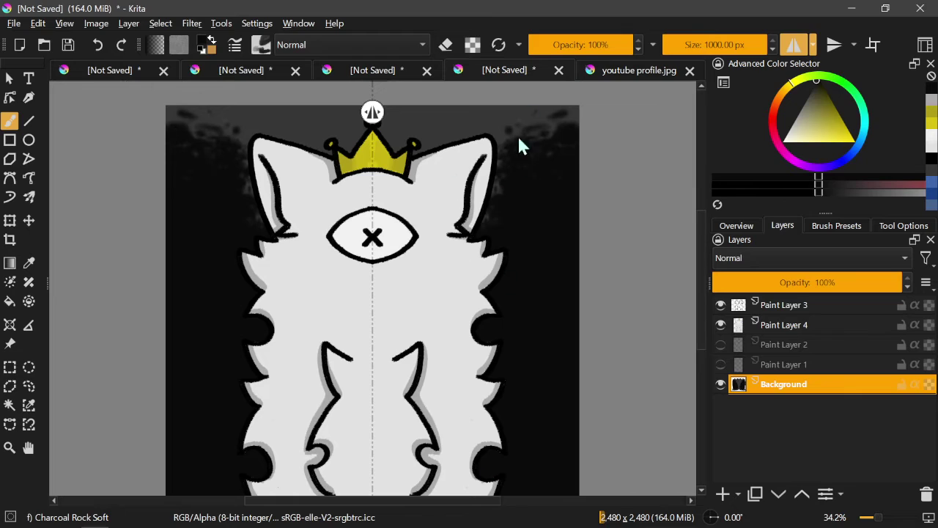
{"action": "mouse_move", "coordinate": [520, 142]}
{"action": "left_mouse_down"}
{"action": "mouse_move", "coordinate": [557, 90]}
{"action": "mouse_move", "coordinate": [527, 142]}
{"action": "mouse_move", "coordinate": [400, 196]}
{"action": "mouse_move", "coordinate": [359, 147]}
{"action": "left_mouse_up"}
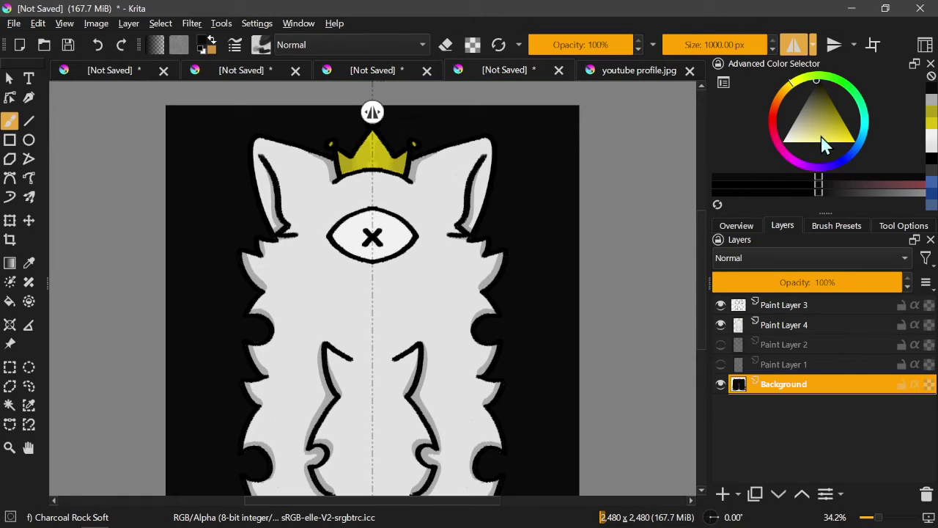
Step: Paint a yellow outline around the cat's ears, fur and crown on the Background layer with a 78 px brush
{"action": "left_click_drag", "start_coordinate": [822, 143], "coordinate": [843, 137]}
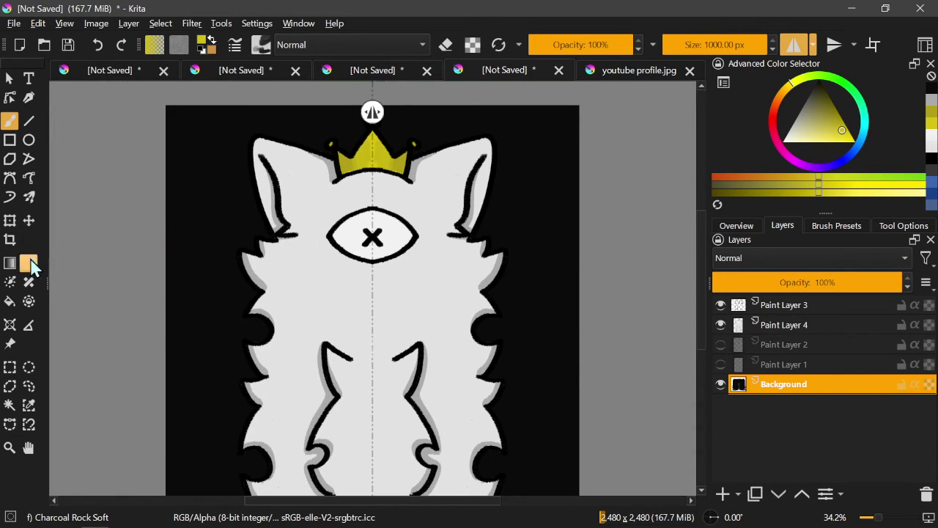
{"action": "key", "text": "e"}
{"action": "key", "text": "e"}
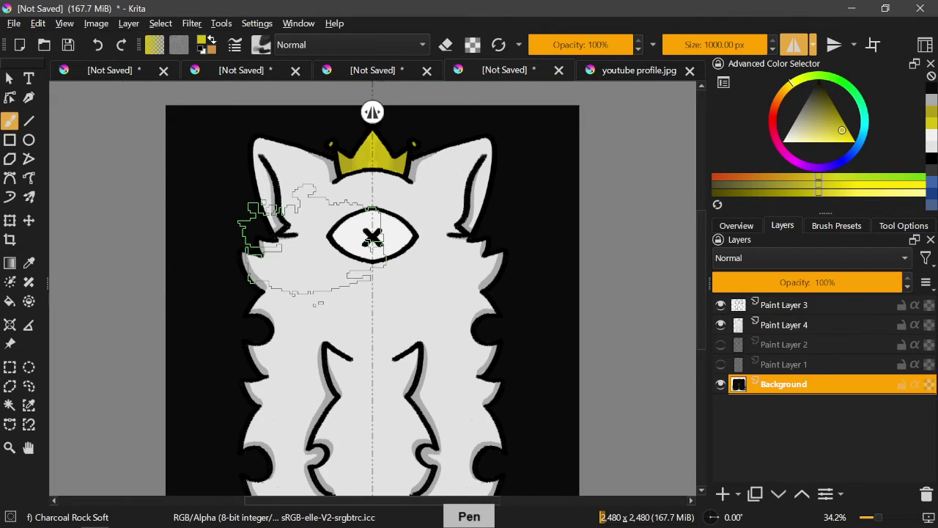
{"action": "key", "text": "bracketleft"}
{"action": "key", "text": "bracketleft"}
{"action": "key", "text": "bracketleft"}
{"action": "key", "text": "bracketleft"}
{"action": "key", "text": "bracketleft"}
{"action": "key", "text": "bracketleft"}
{"action": "key", "text": "bracketleft"}
{"action": "key", "text": "bracketleft"}
{"action": "key", "text": "bracketleft"}
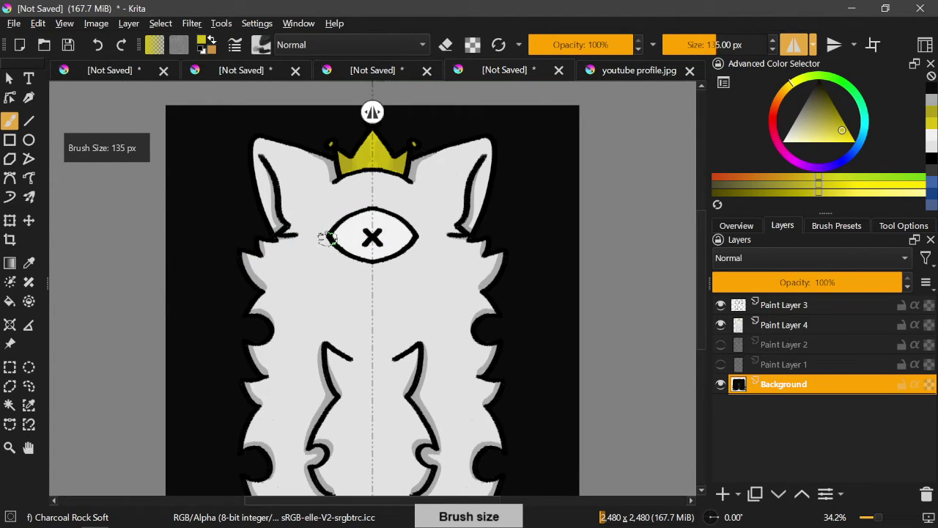
{"action": "key", "text": "bracketleft"}
{"action": "key", "text": "bracketleft"}
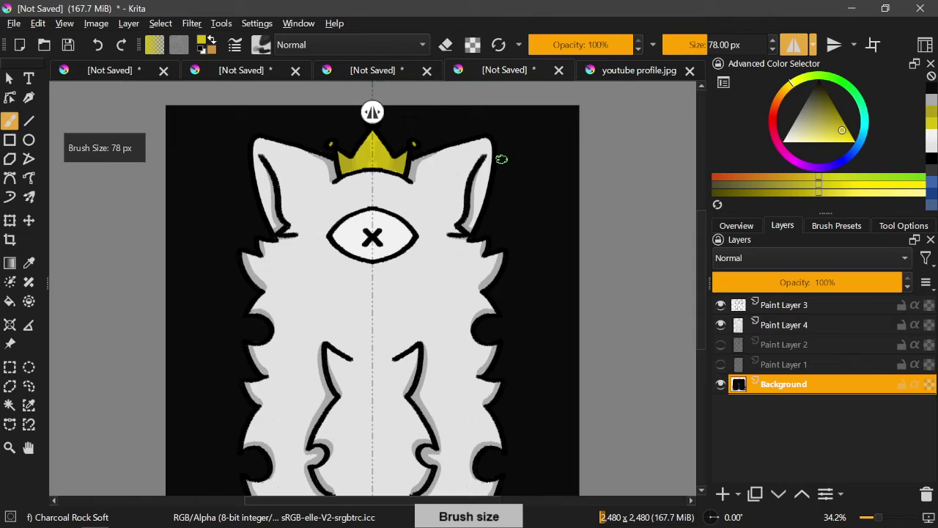
{"action": "left_click", "coordinate": [640, 71]}
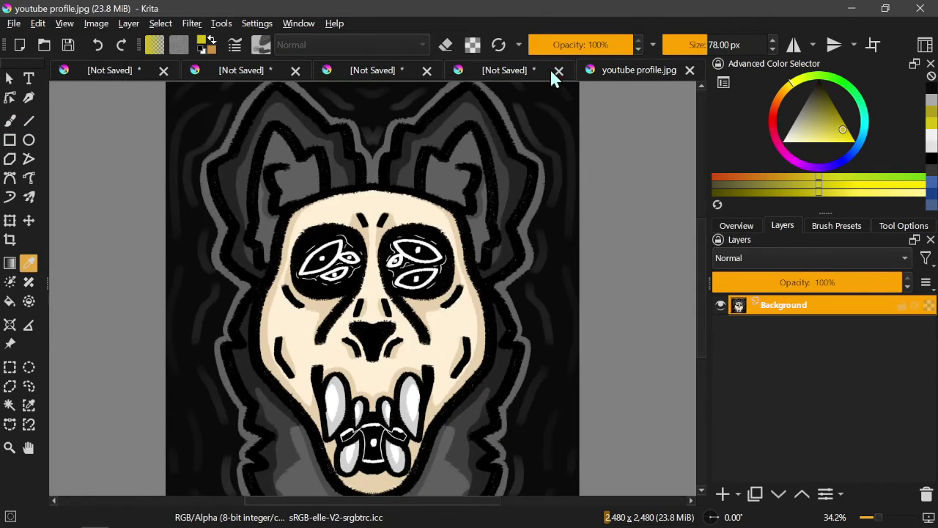
{"action": "left_click", "coordinate": [522, 72]}
{"action": "mouse_move", "coordinate": [493, 140]}
{"action": "left_mouse_down"}
{"action": "mouse_move", "coordinate": [478, 234]}
{"action": "mouse_move", "coordinate": [489, 236]}
{"action": "mouse_move", "coordinate": [489, 253]}
{"action": "mouse_move", "coordinate": [509, 244]}
{"action": "mouse_move", "coordinate": [500, 275]}
{"action": "mouse_move", "coordinate": [510, 254]}
{"action": "mouse_move", "coordinate": [486, 293]}
{"action": "mouse_move", "coordinate": [499, 313]}
{"action": "mouse_move", "coordinate": [478, 335]}
{"action": "mouse_move", "coordinate": [490, 340]}
{"action": "mouse_move", "coordinate": [497, 304]}
{"action": "mouse_move", "coordinate": [504, 319]}
{"action": "mouse_move", "coordinate": [476, 332]}
{"action": "mouse_move", "coordinate": [502, 341]}
{"action": "mouse_move", "coordinate": [493, 375]}
{"action": "mouse_move", "coordinate": [504, 380]}
{"action": "mouse_move", "coordinate": [495, 408]}
{"action": "mouse_move", "coordinate": [505, 440]}
{"action": "left_mouse_up"}
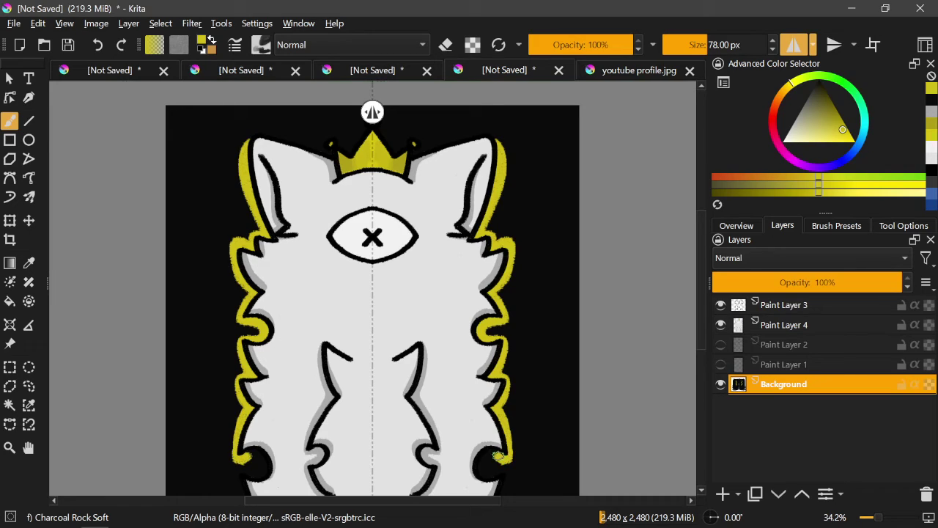
{"action": "mouse_move", "coordinate": [487, 454]}
{"action": "left_mouse_down"}
{"action": "mouse_move", "coordinate": [483, 465]}
{"action": "mouse_move", "coordinate": [500, 490]}
{"action": "left_mouse_up"}
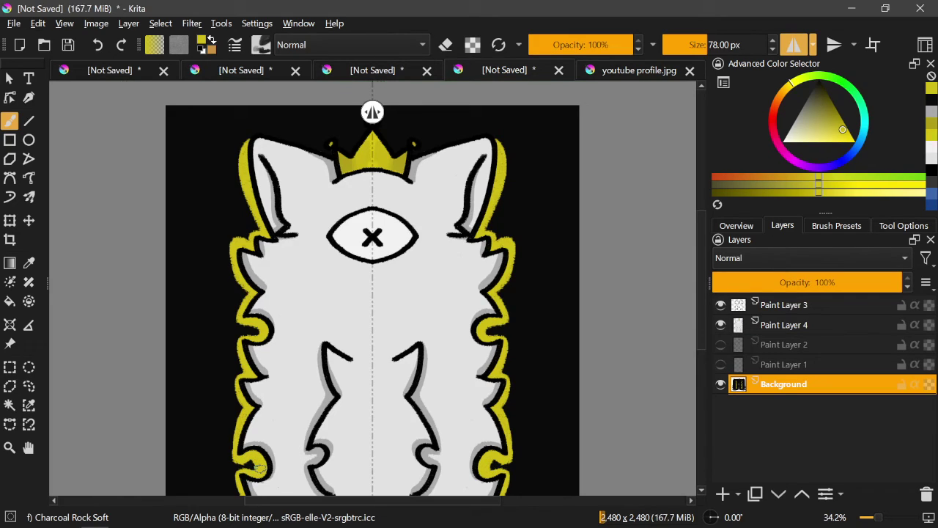
{"action": "mouse_move", "coordinate": [244, 167]}
{"action": "left_mouse_down"}
{"action": "mouse_move", "coordinate": [253, 135]}
{"action": "mouse_move", "coordinate": [265, 133]}
{"action": "mouse_move", "coordinate": [349, 150]}
{"action": "mouse_move", "coordinate": [320, 139]}
{"action": "mouse_move", "coordinate": [335, 136]}
{"action": "mouse_move", "coordinate": [320, 141]}
{"action": "mouse_move", "coordinate": [326, 147]}
{"action": "mouse_move", "coordinate": [272, 130]}
{"action": "mouse_move", "coordinate": [246, 150]}
{"action": "left_mouse_up"}
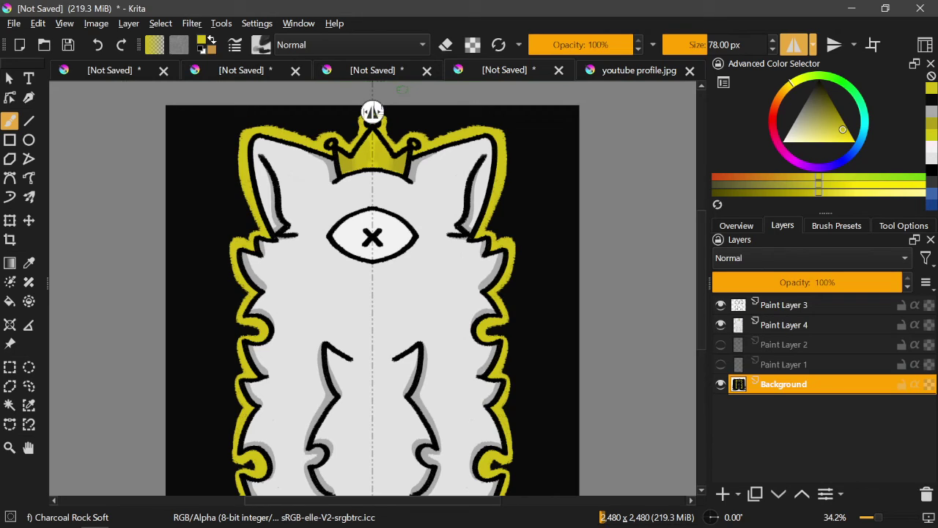
Step: Try painting short wavy yellow accent strokes outside the cat's outline and above its head, and undo them
{"action": "mouse_move", "coordinate": [511, 167]}
{"action": "left_mouse_down"}
{"action": "mouse_move", "coordinate": [507, 209]}
{"action": "mouse_move", "coordinate": [529, 258]}
{"action": "left_mouse_up"}
{"action": "mouse_move", "coordinate": [525, 298]}
{"action": "left_mouse_down"}
{"action": "mouse_move", "coordinate": [528, 429]}
{"action": "mouse_move", "coordinate": [517, 475]}
{"action": "left_mouse_up"}
{"action": "mouse_move", "coordinate": [294, 114]}
{"action": "left_mouse_down"}
{"action": "mouse_move", "coordinate": [388, 111]}
{"action": "mouse_move", "coordinate": [303, 125]}
{"action": "mouse_move", "coordinate": [315, 114]}
{"action": "mouse_move", "coordinate": [292, 113]}
{"action": "mouse_move", "coordinate": [327, 114]}
{"action": "left_mouse_up"}
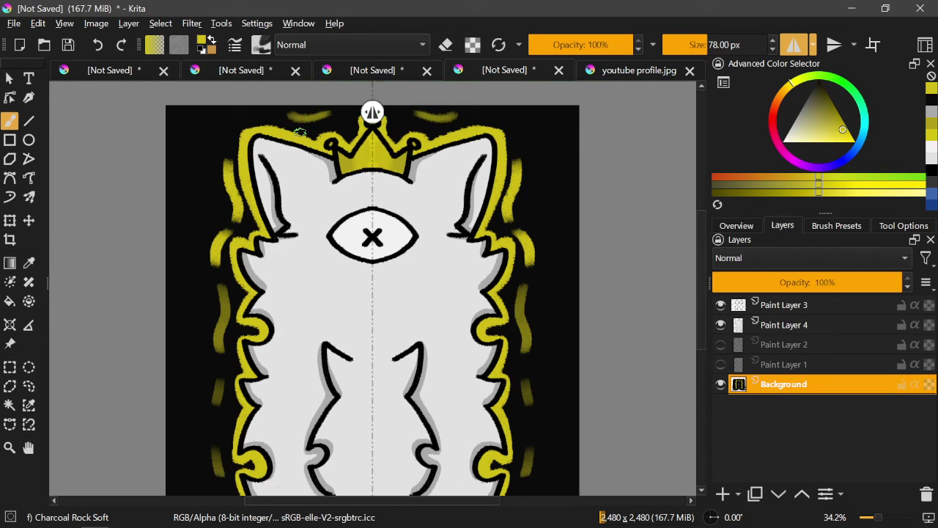
{"action": "left_click", "coordinate": [98, 44]}
{"action": "left_click", "coordinate": [99, 42]}
{"action": "left_click", "coordinate": [100, 42]}
{"action": "left_click", "coordinate": [101, 42]}
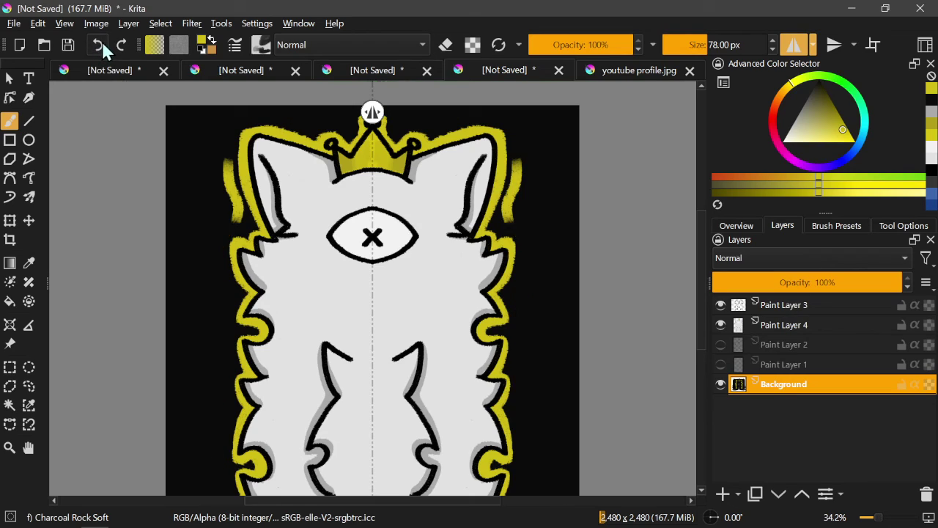
{"action": "left_click", "coordinate": [102, 41]}
Step: Paint long faint yellow strokes around the cat's outline and a second, fainter ring of them closer to the canvas edges
{"action": "mouse_move", "coordinate": [224, 163]}
{"action": "left_mouse_down"}
{"action": "mouse_move", "coordinate": [231, 201]}
{"action": "mouse_move", "coordinate": [217, 270]}
{"action": "mouse_move", "coordinate": [214, 453]}
{"action": "left_mouse_up"}
{"action": "mouse_move", "coordinate": [272, 117]}
{"action": "left_mouse_down"}
{"action": "mouse_move", "coordinate": [340, 129]}
{"action": "mouse_move", "coordinate": [272, 115]}
{"action": "mouse_move", "coordinate": [330, 141]}
{"action": "left_mouse_up"}
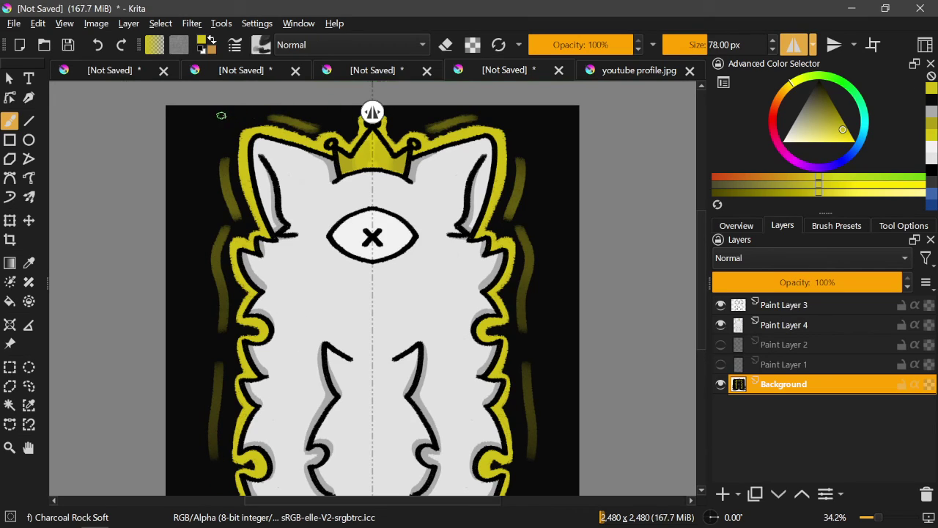
{"action": "left_click_drag", "start_coordinate": [220, 115], "coordinate": [193, 212]}
{"action": "left_click_drag", "start_coordinate": [191, 249], "coordinate": [184, 324]}
{"action": "left_click_drag", "start_coordinate": [191, 436], "coordinate": [186, 448]}
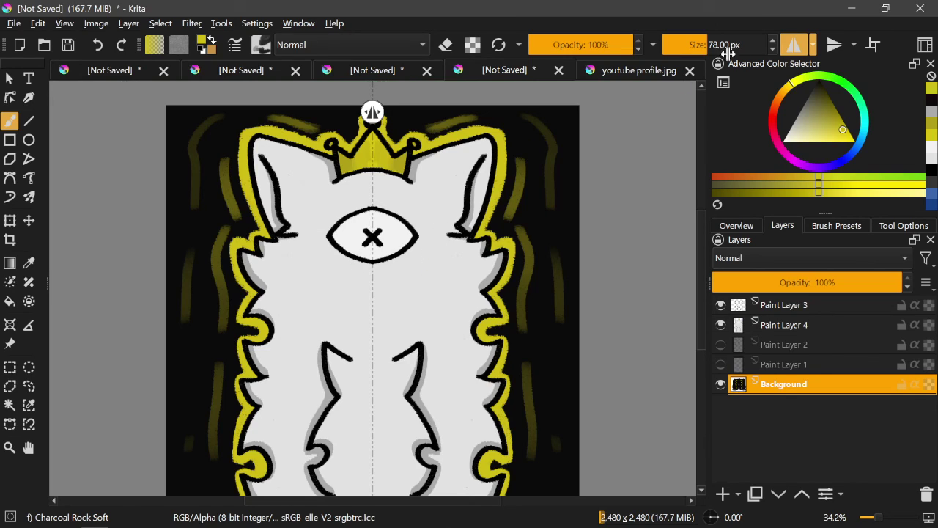
Step: Turn off mirror painting, try a few yellow dabs on the backdrop beside the ear, and undo them
{"action": "left_click", "coordinate": [794, 45]}
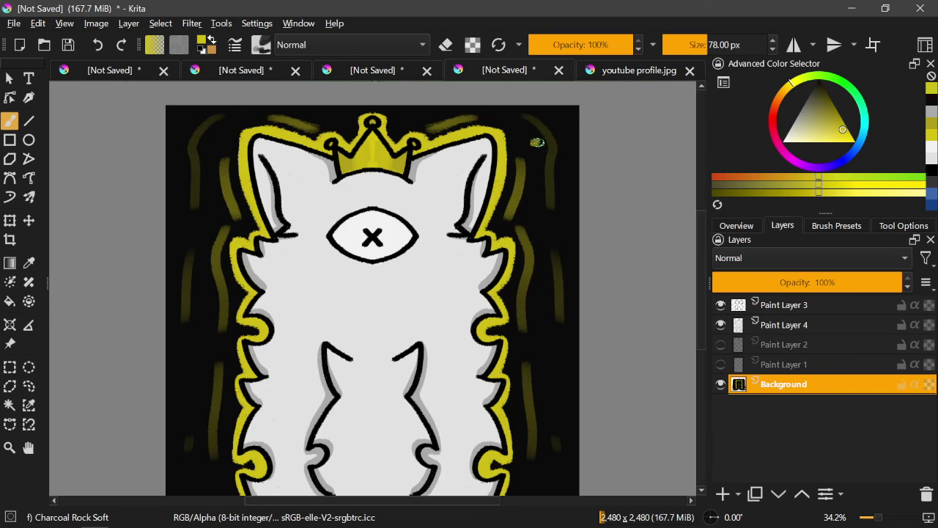
{"action": "left_click_drag", "start_coordinate": [550, 161], "coordinate": [543, 167]}
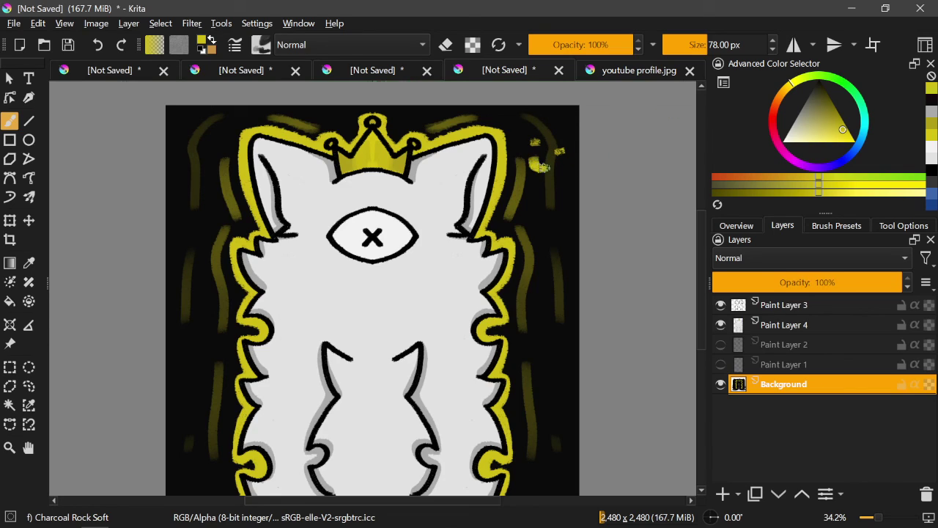
{"action": "left_click", "coordinate": [98, 46]}
{"action": "mouse_move", "coordinate": [62, 517]}
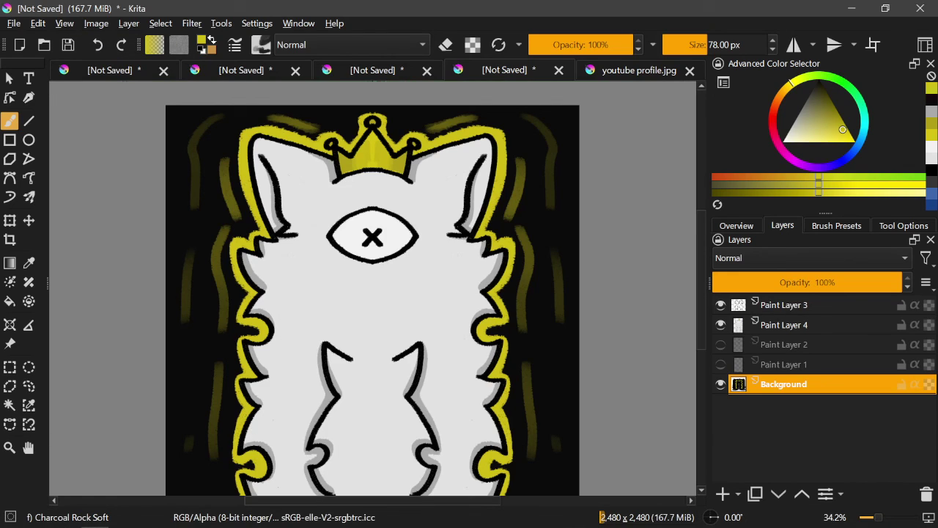